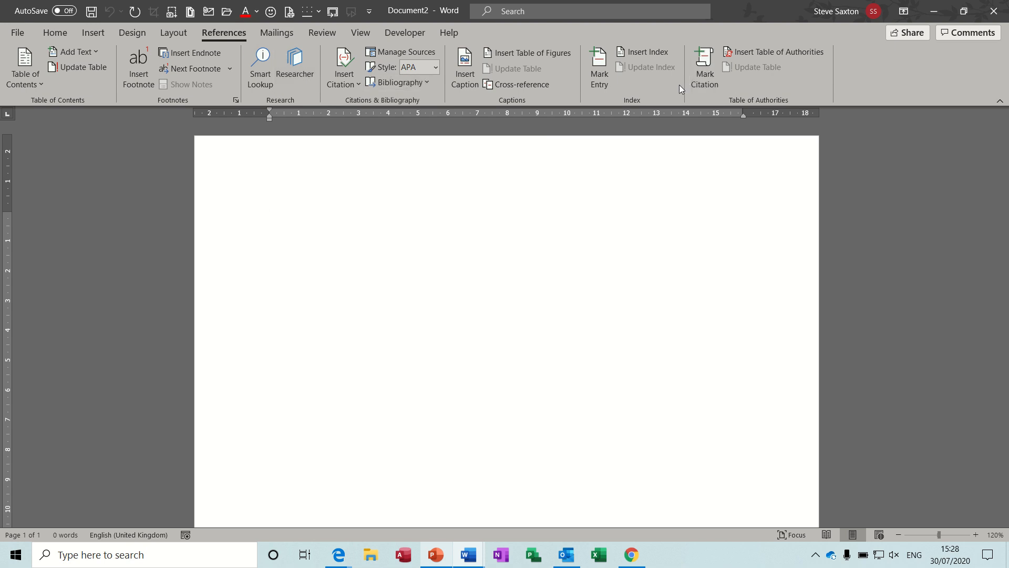
Enter the word "Spartan" on the first line of the blank document
left_click(262, 77)
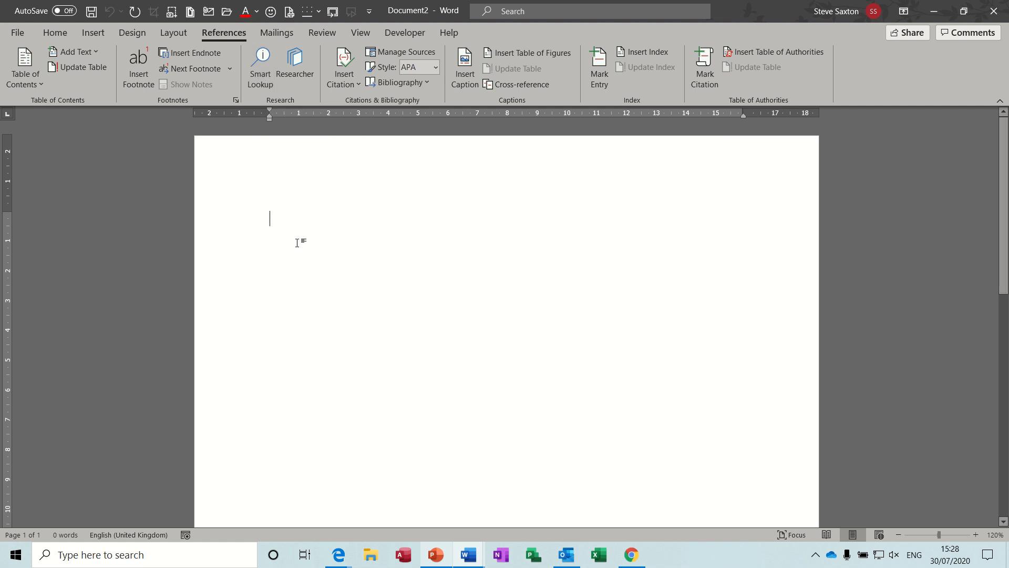
type("Spart")
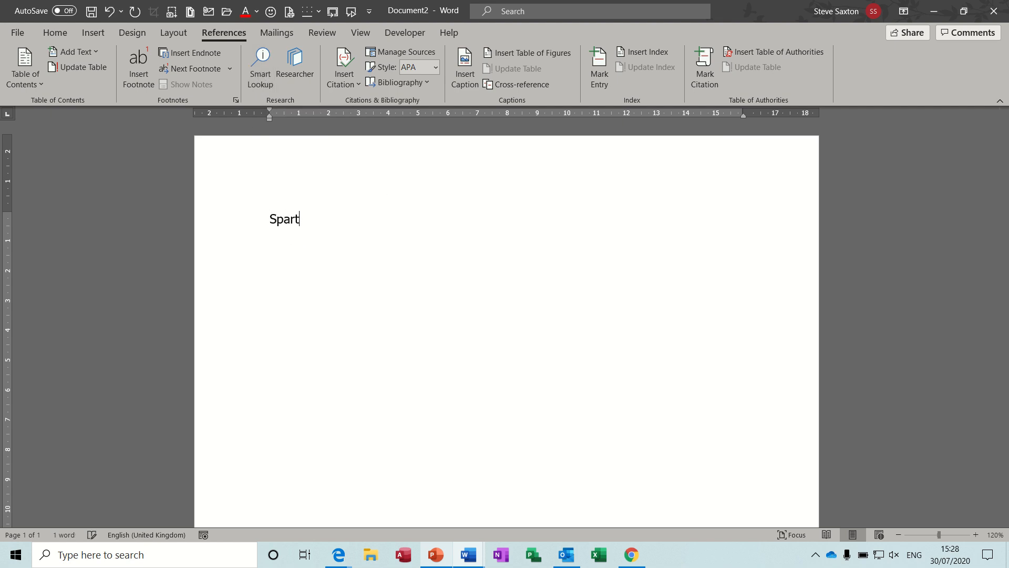
type("an")
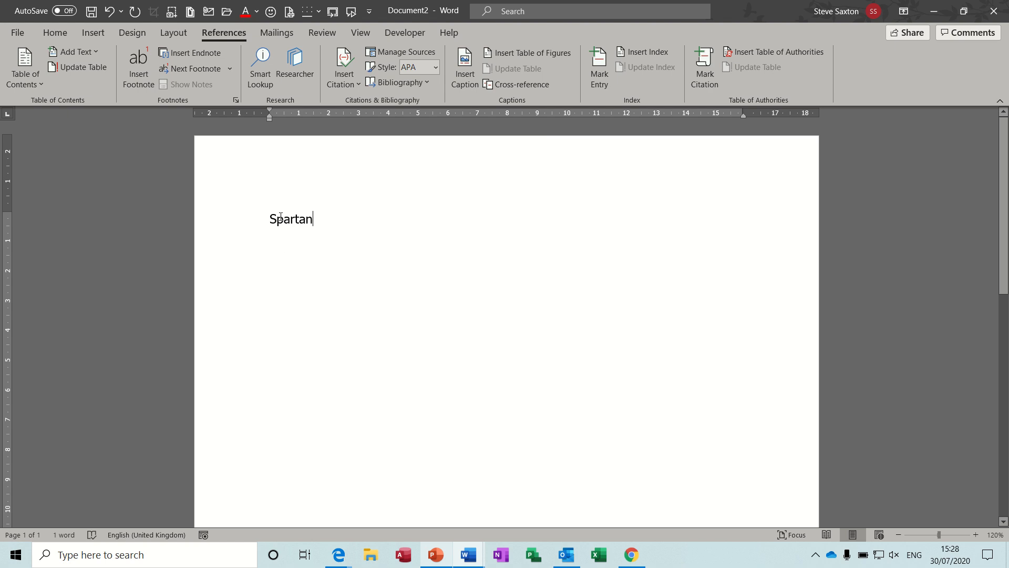
Run Smart Lookup on the word "Spartan", examine its pictures and definitions, and close the results
double_click(284, 219)
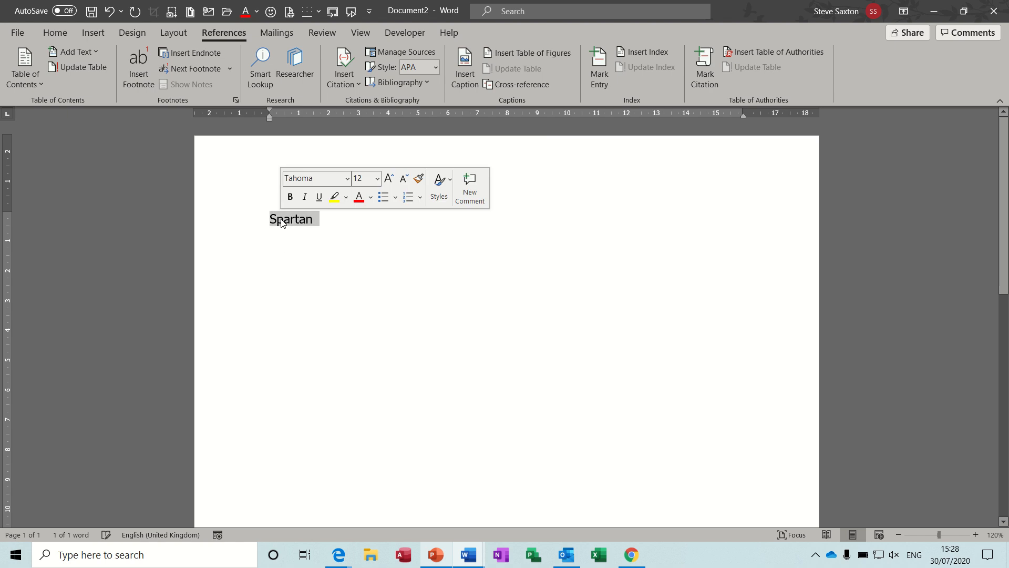
left_click(261, 59)
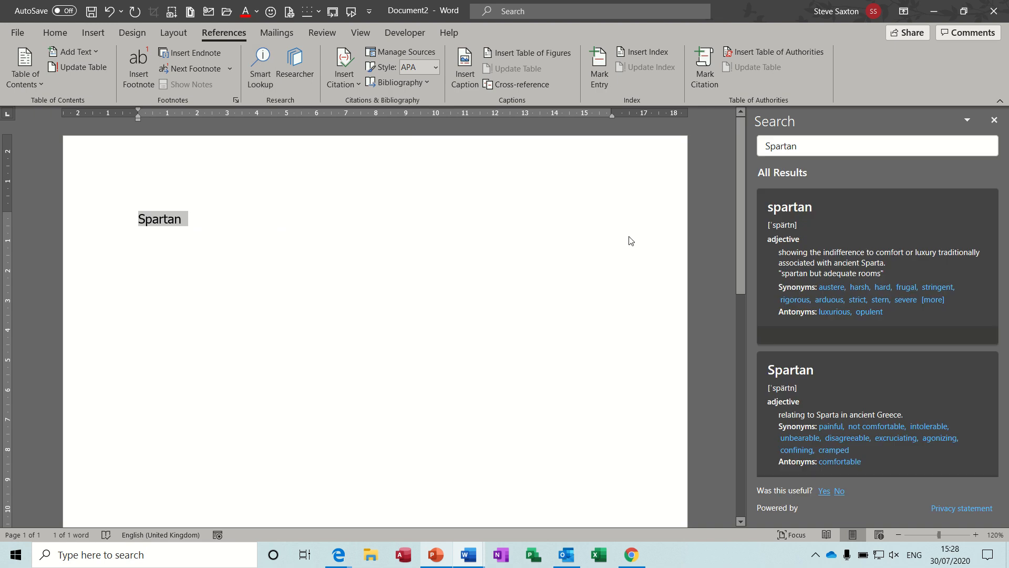
mouse_move(740, 192)
left_mouse_down()
mouse_move(743, 231)
mouse_move(742, 203)
left_mouse_up()
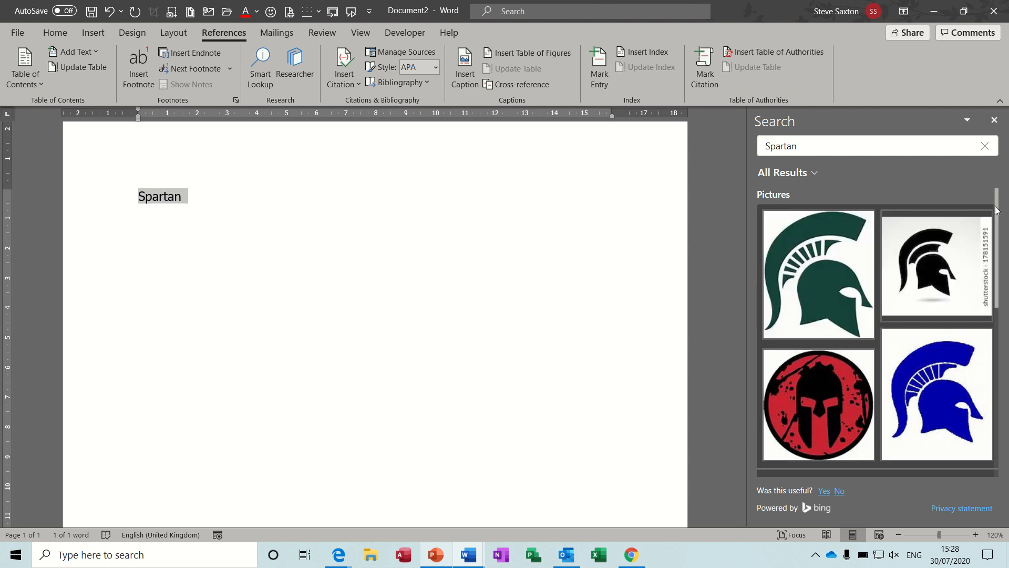
left_click_drag(1000, 212, 996, 404)
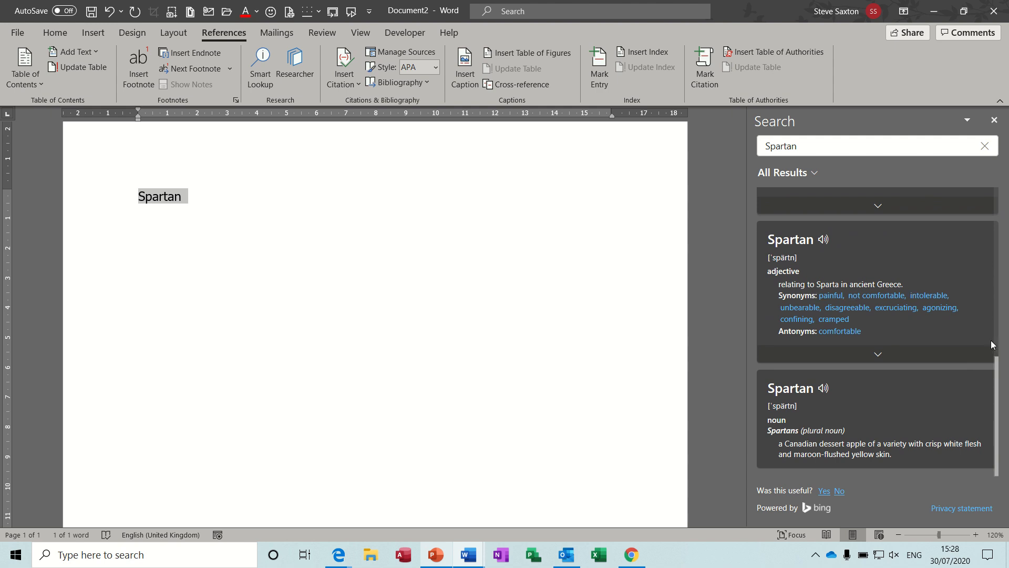
left_click_drag(1000, 383, 997, 322)
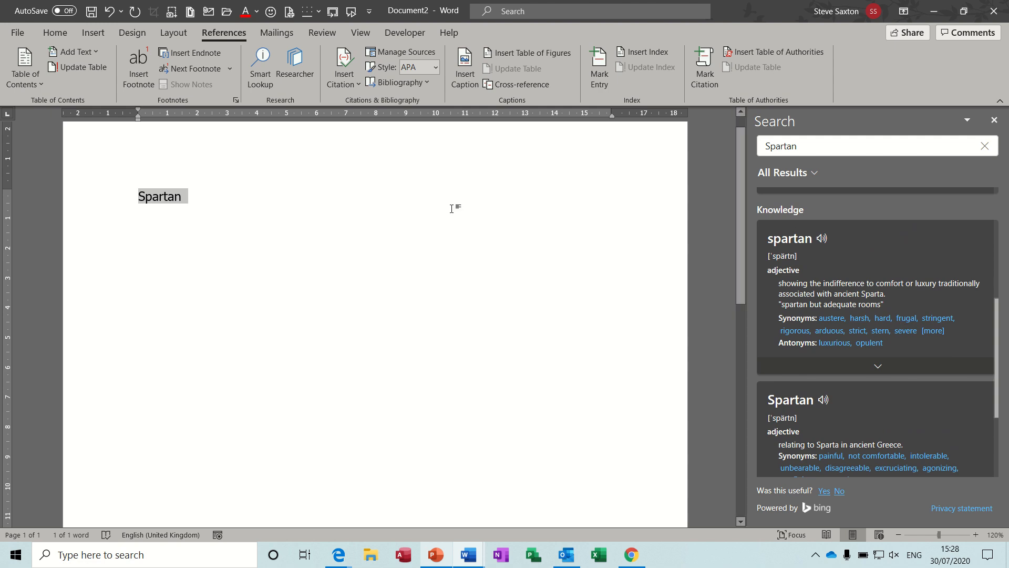
left_click(994, 120)
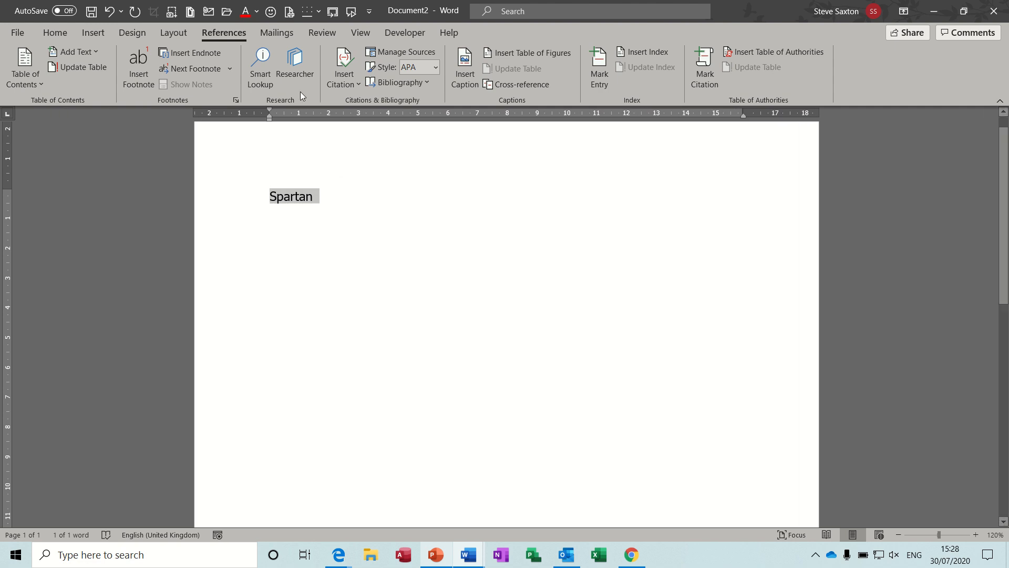
Search for sources on "Spartan" with Researcher
left_click(294, 66)
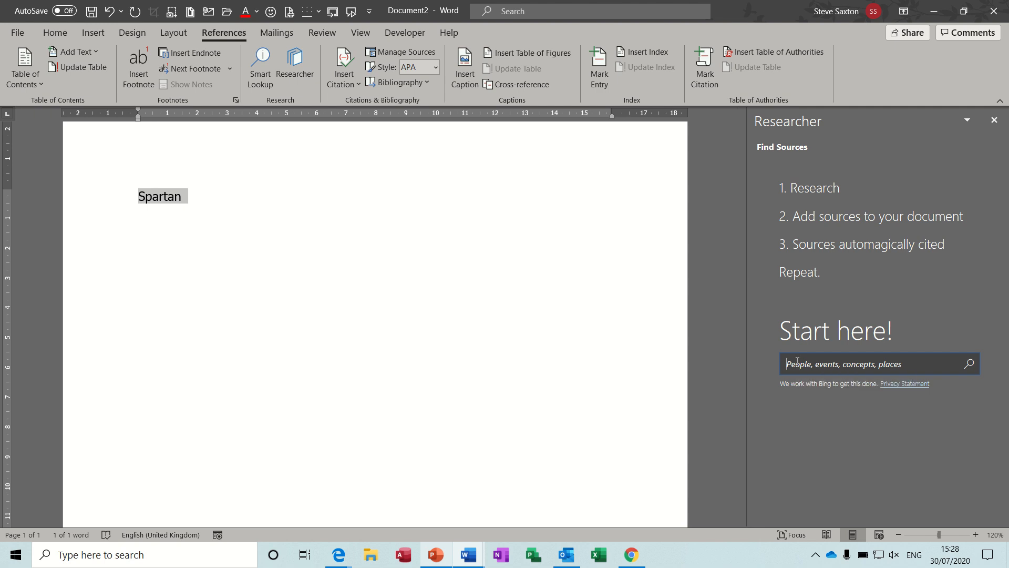
type("Spart")
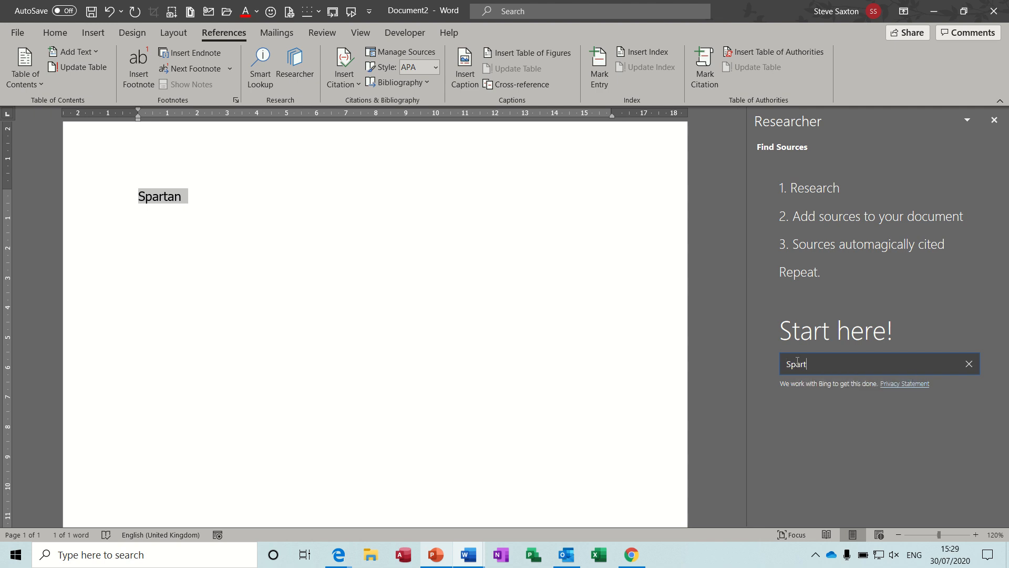
type("an")
key("Return")
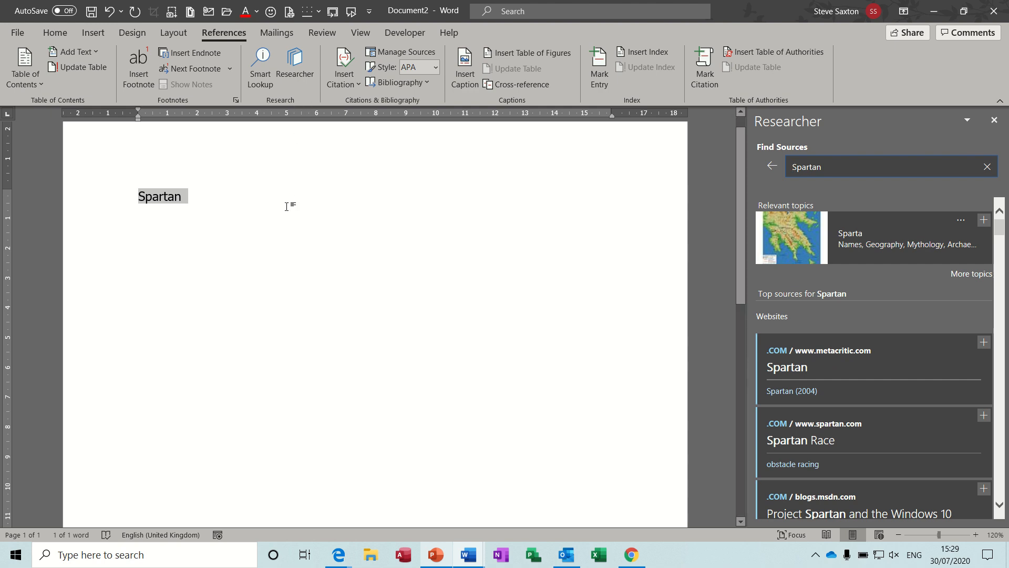
Delete the word "Spartan" from the document and close Researcher
left_click(219, 202)
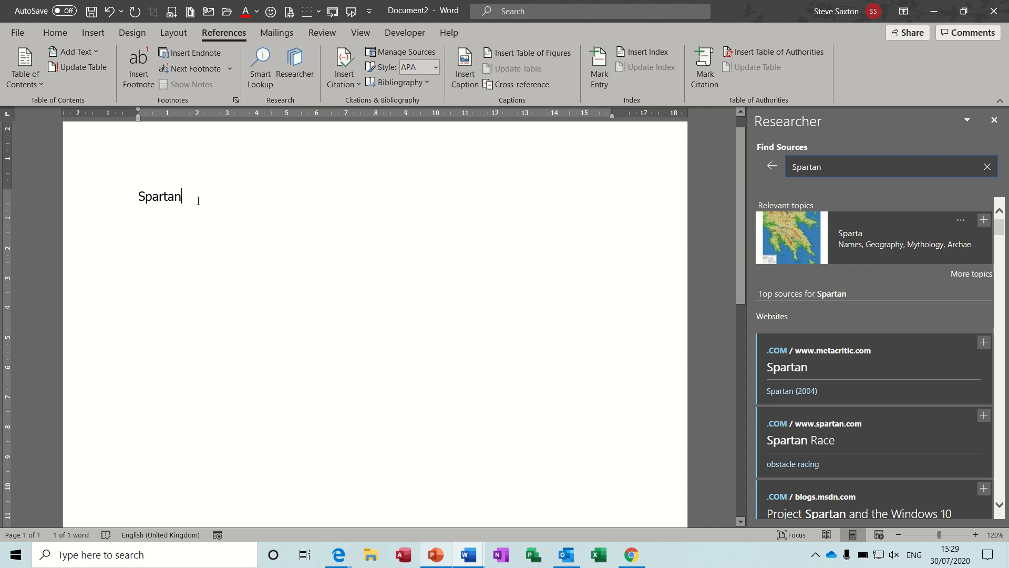
key("BackSpace")
key("BackSpace")
key("BackSpace")
key("BackSpace")
key("BackSpace")
key("BackSpace")
key("BackSpace")
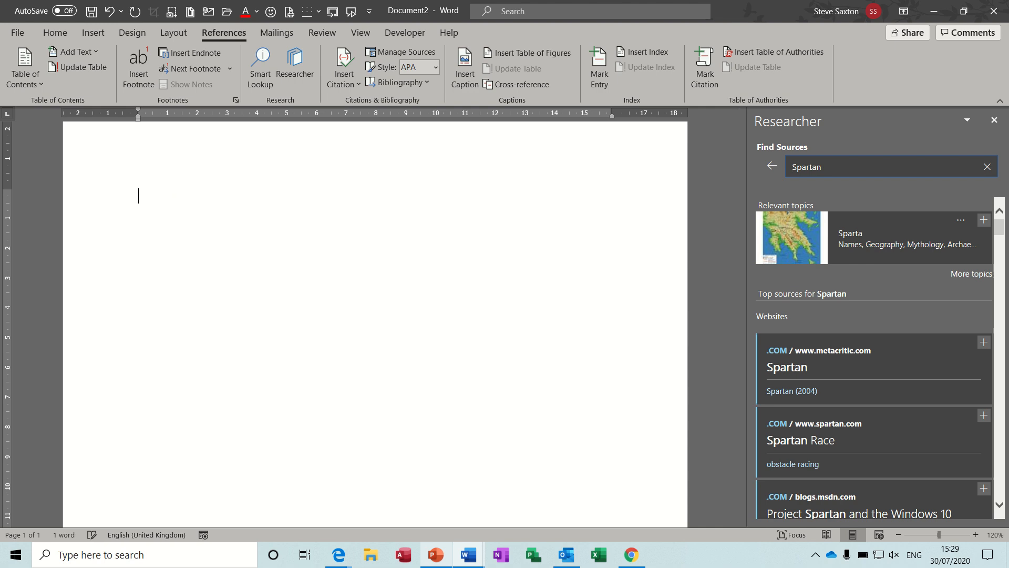
left_click(993, 122)
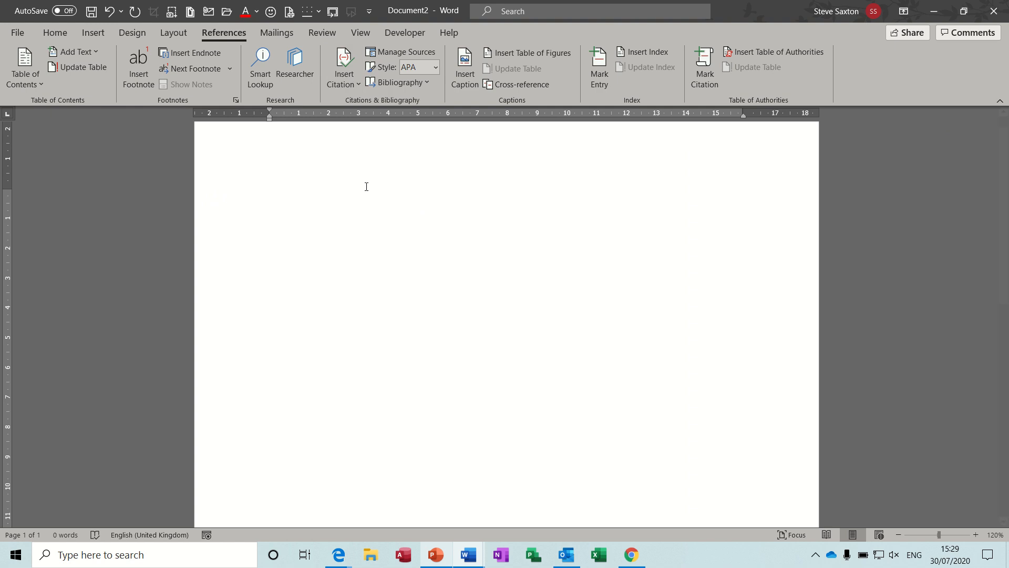
Create a new citation source of type Book, entering the author's full name, the title "The Dorr" and the year 2008
left_click(358, 84)
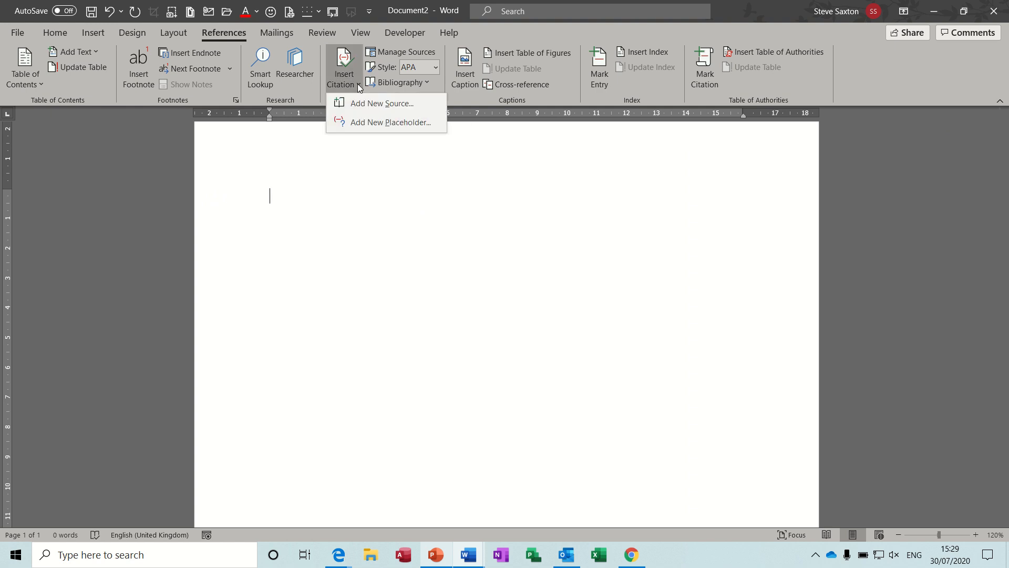
left_click(369, 102)
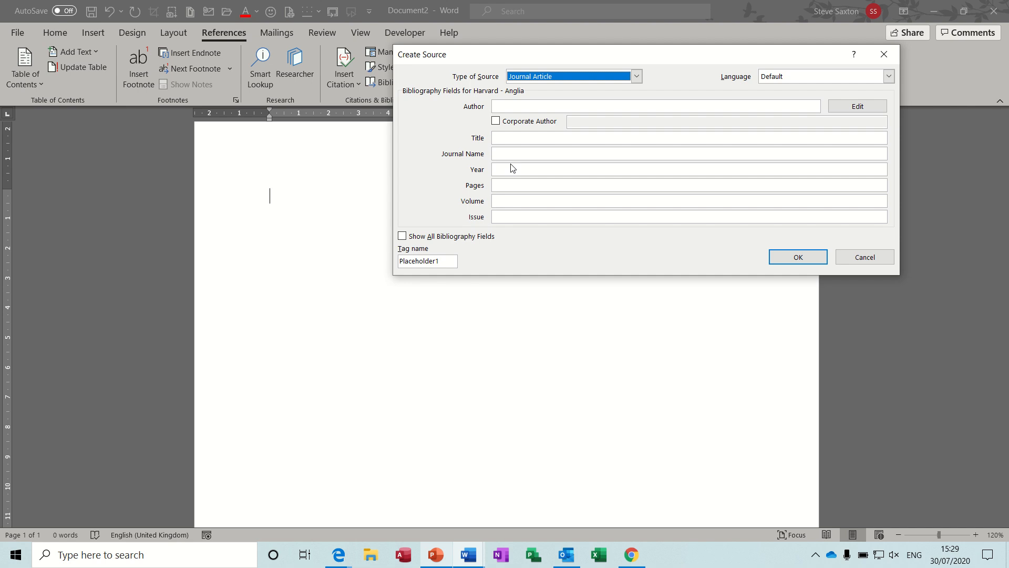
left_click(637, 77)
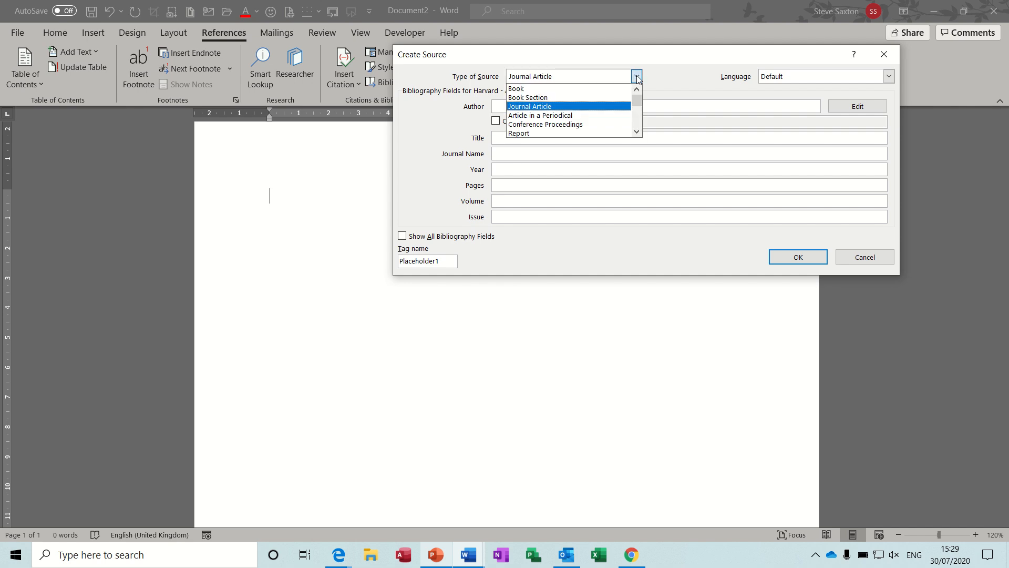
left_click(599, 88)
left_click(524, 106)
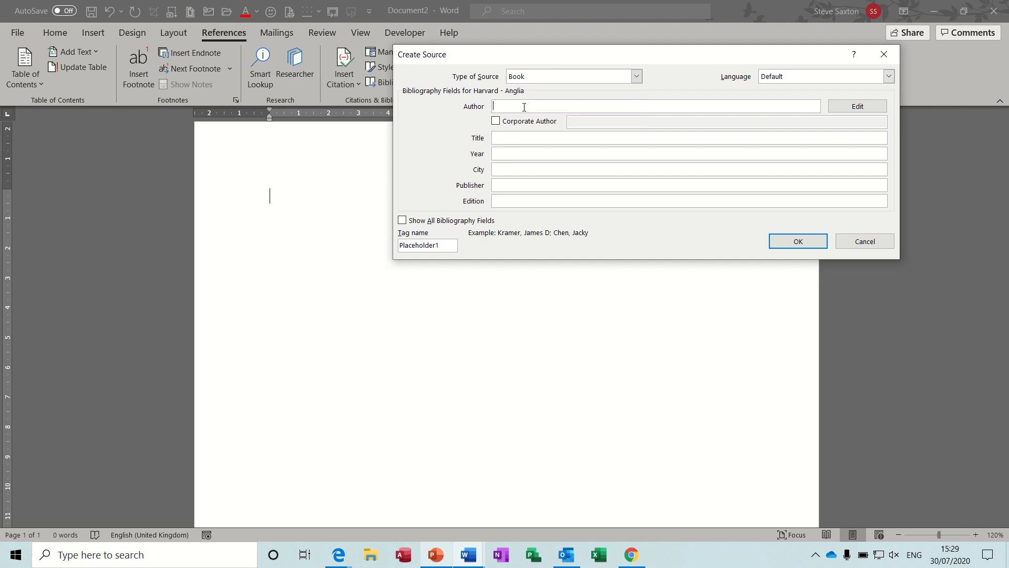
type("Stephen Saxton")
left_click(523, 138)
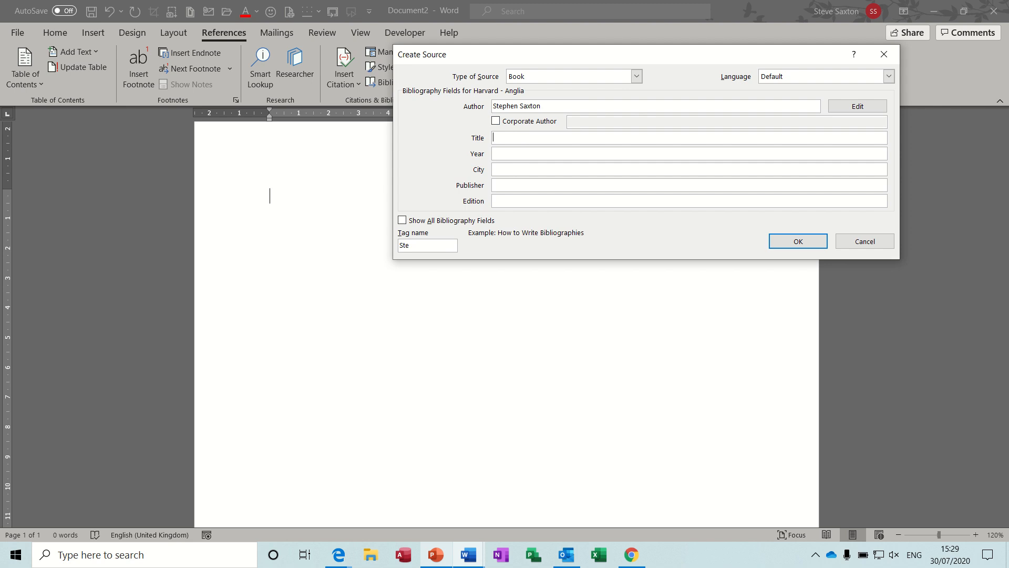
type("The Dorr")
left_click(516, 153)
type("2008")
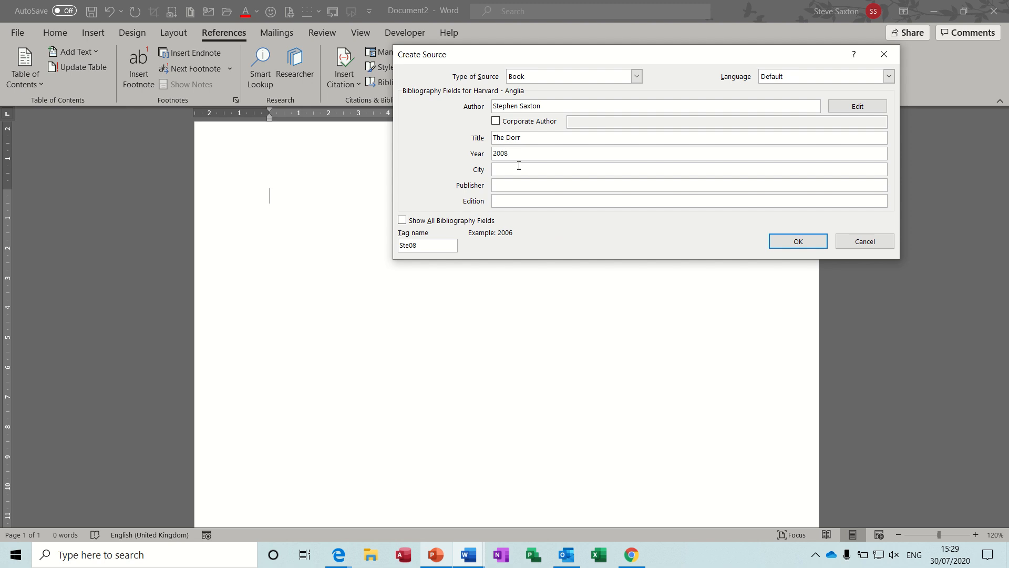
Set the book source's city to Cramlington, publisher to Author House and edition to 1, and insert its citation
left_click(518, 169)
type("Cramlington")
left_click(514, 184)
type("Author Hose")
key("BackSpace")
key("BackSpace")
type("us")
left_click(508, 200)
left_click(797, 240)
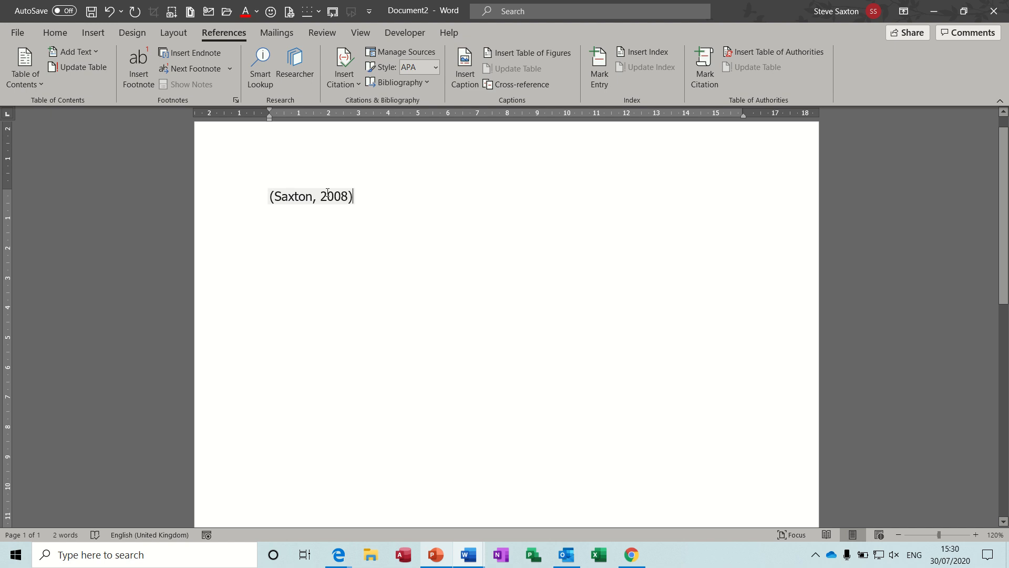
Insert the stored "intro" text entry as a new paragraph below the citation
key("Return")
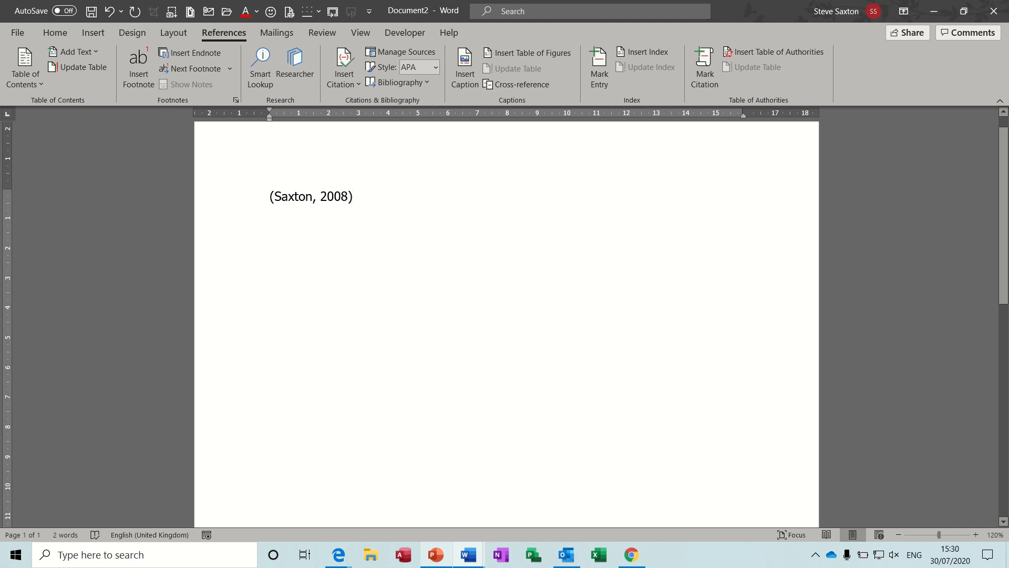
type("intro")
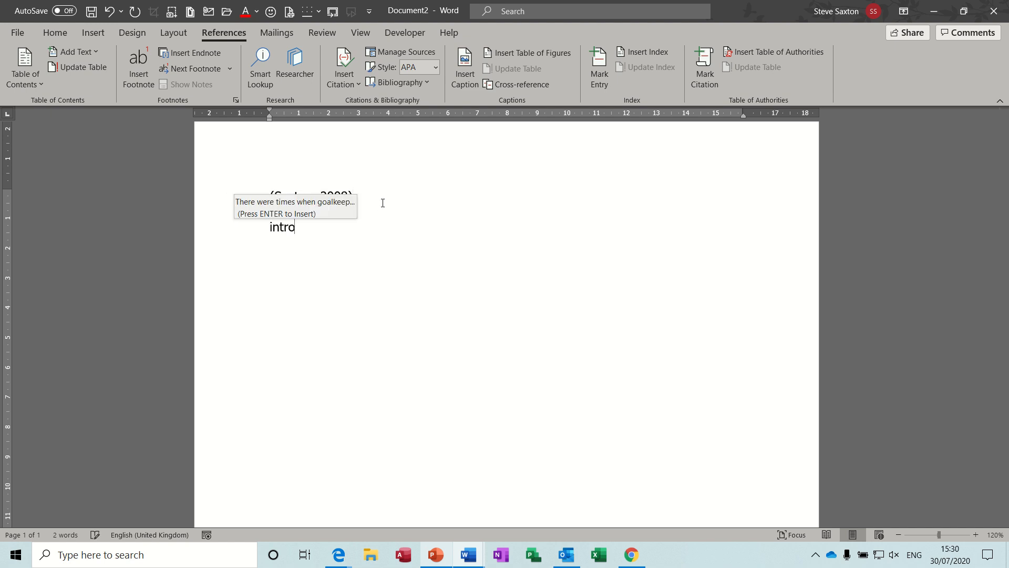
key("Return")
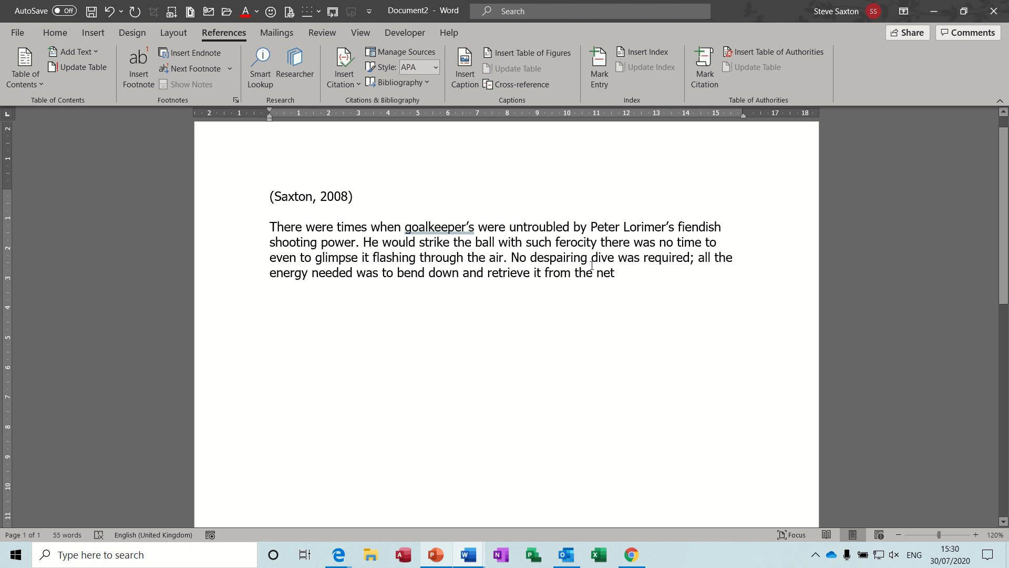
Insert a citation of the existing source "The Dorr" (2008) before the word "ferocity" in the paragraph
left_click(557, 242)
left_click(352, 87)
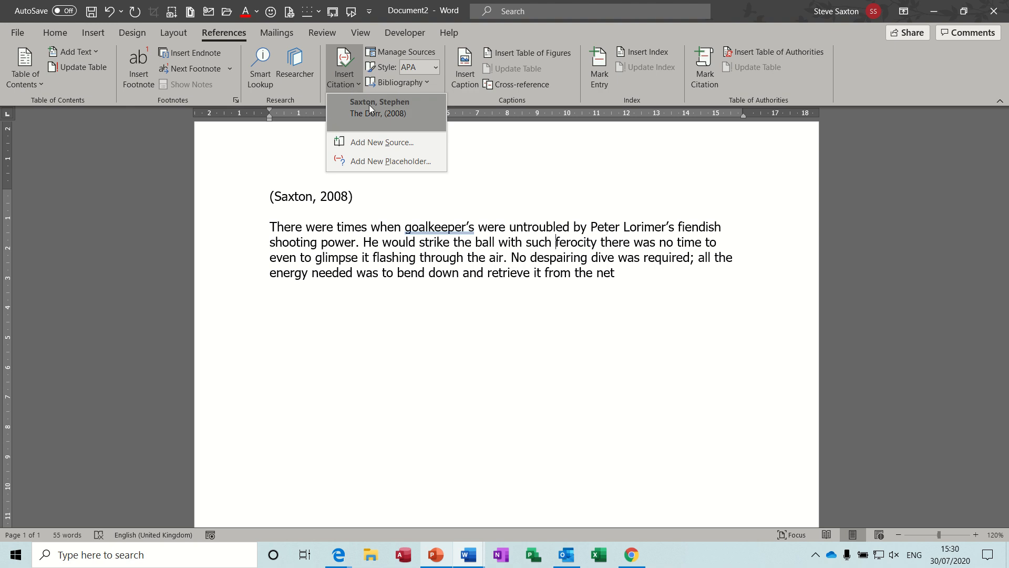
left_click(369, 105)
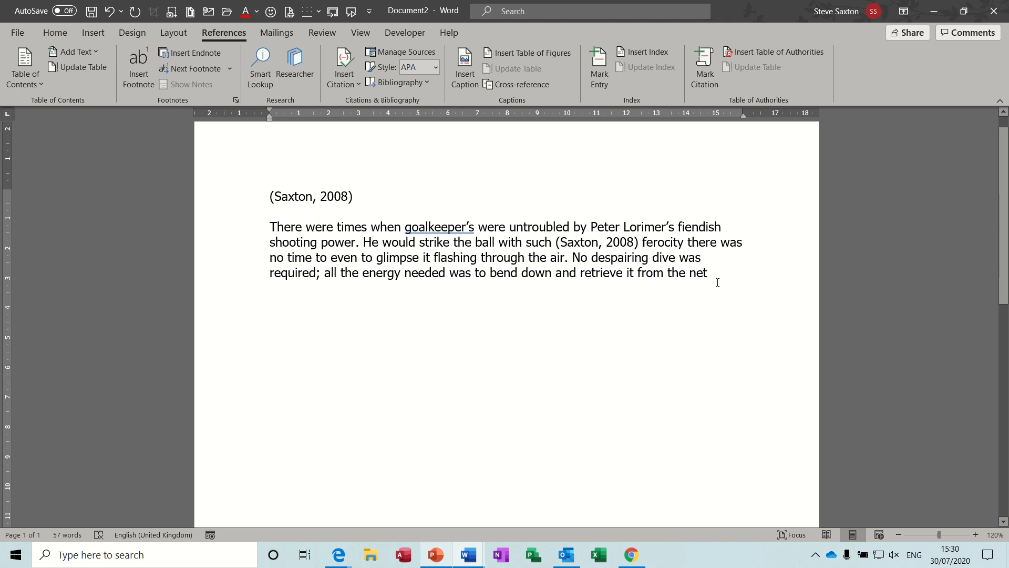
Add an empty line below the paragraph and look through the bibliography layouts and the citation styles
key("Return")
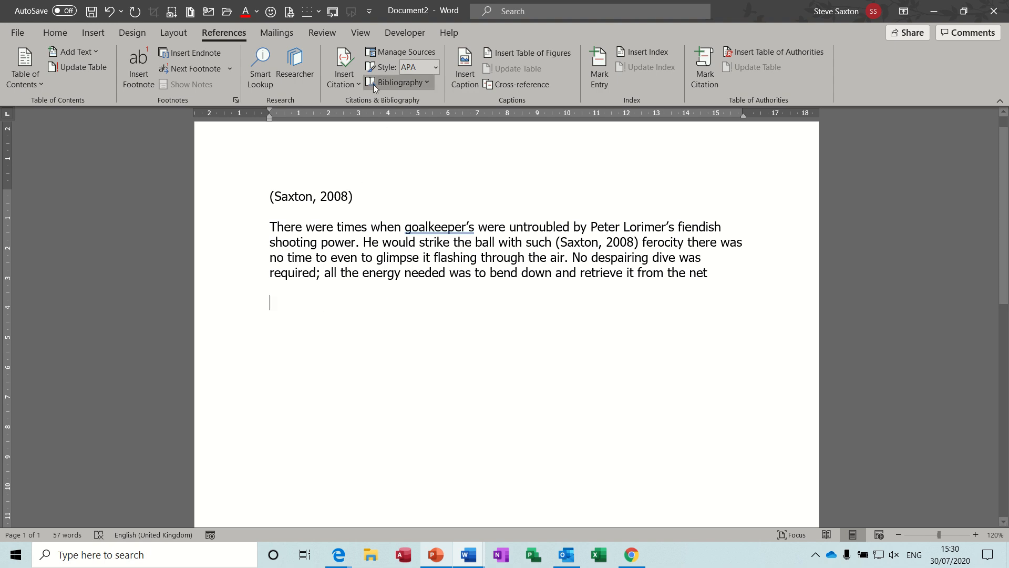
left_click(427, 87)
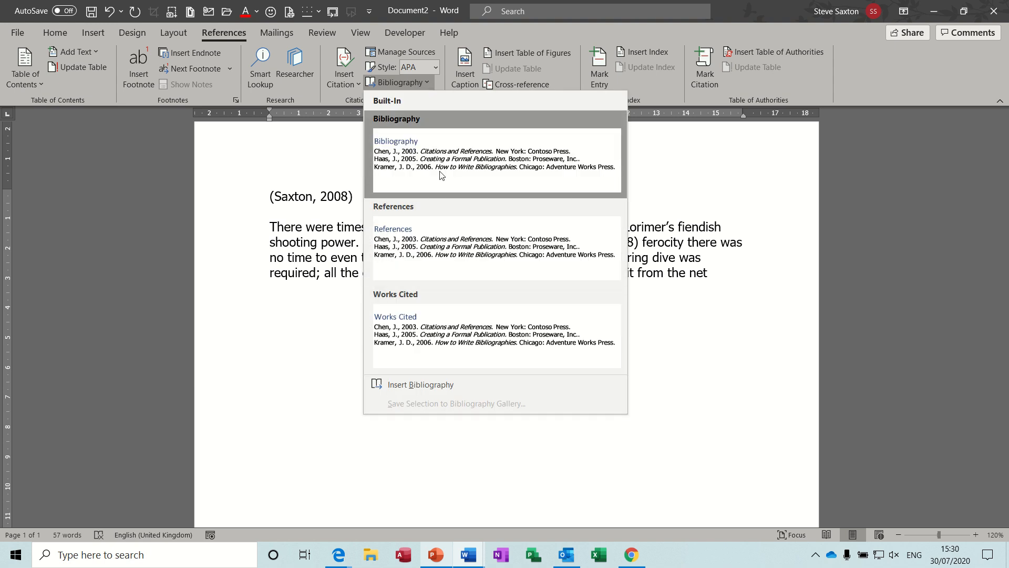
left_click(435, 67)
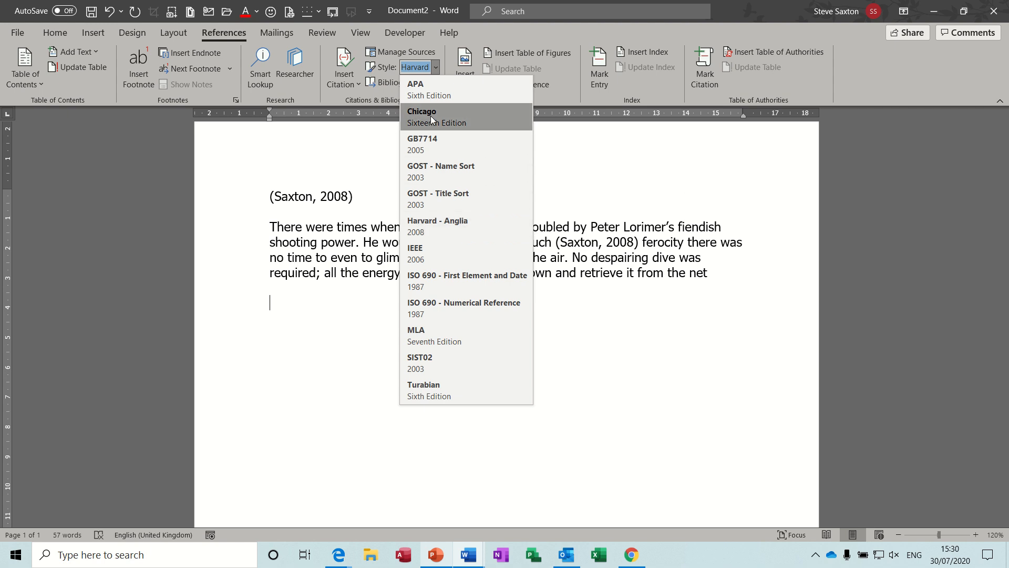
left_click(586, 334)
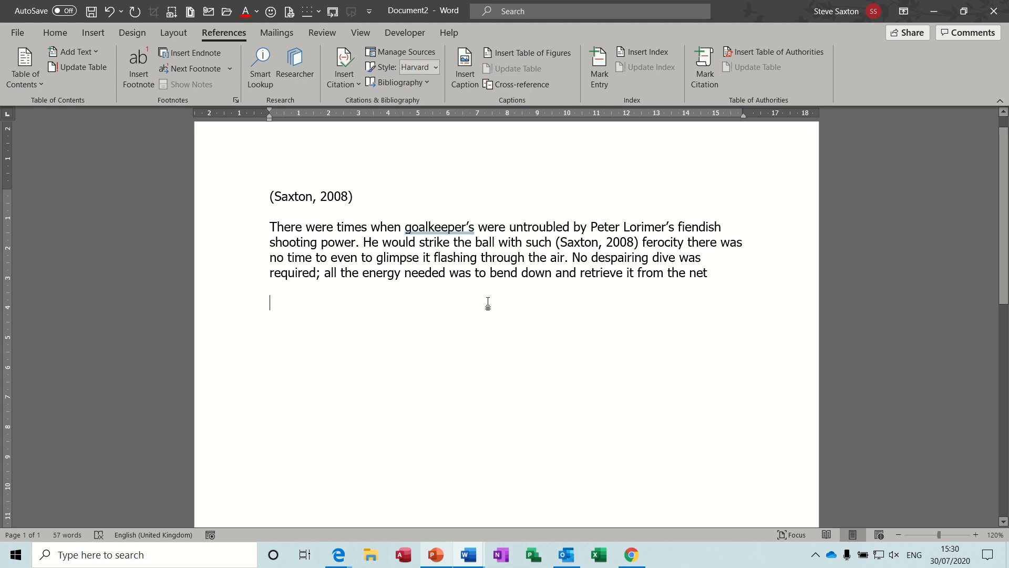
Insert the built-in Bibliography layout below the paragraph and undo the insertion
left_click(381, 83)
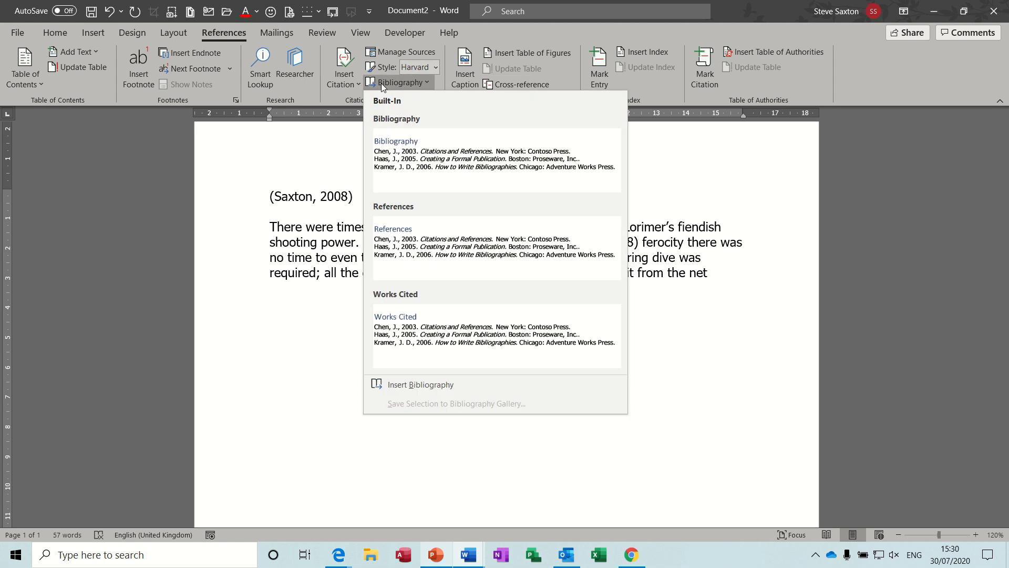
left_click(421, 155)
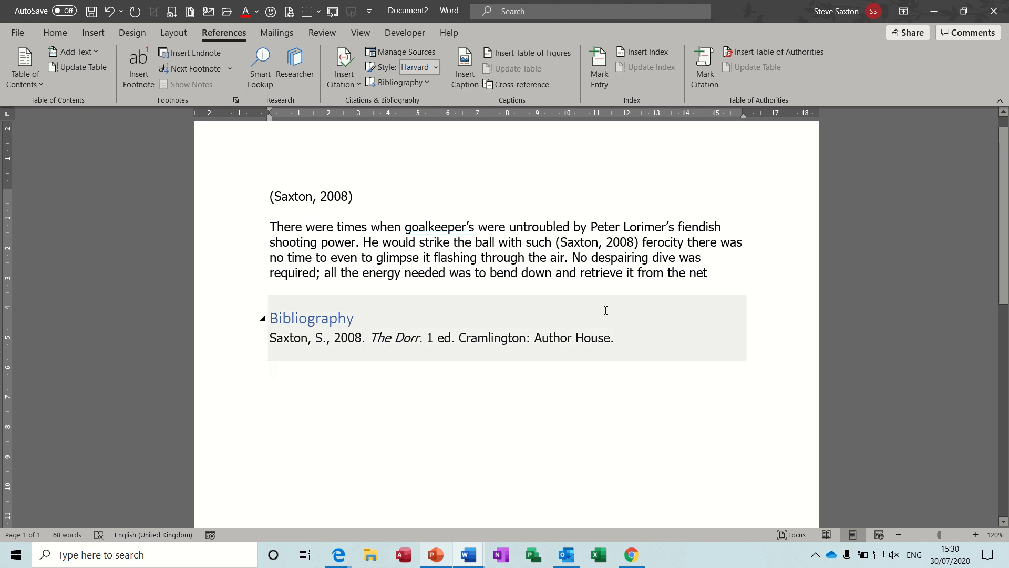
key("ctrl+z")
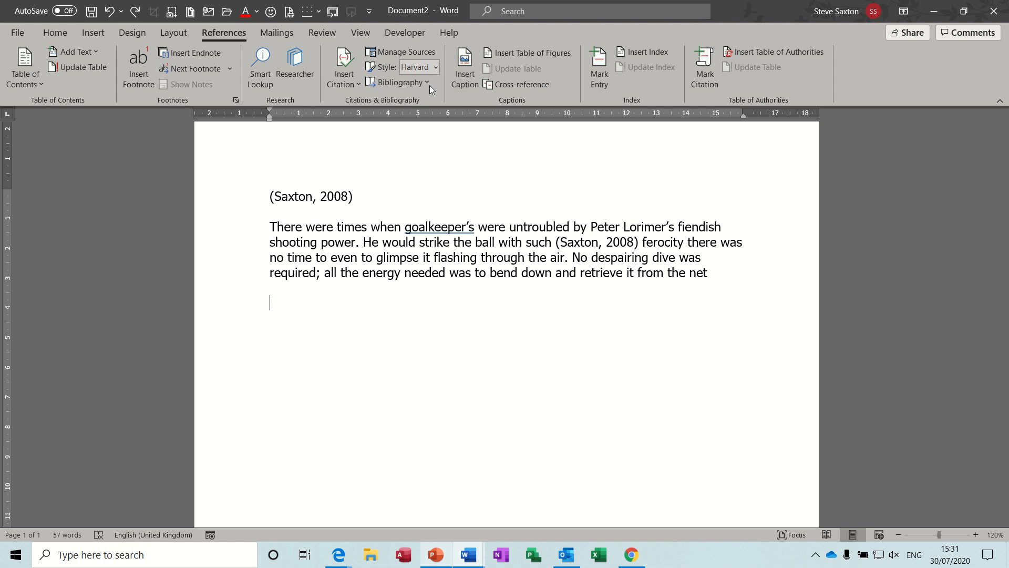
Insert a citation placeholder named Placeholder1 after the word "glimpse" in the paragraph
left_click(359, 84)
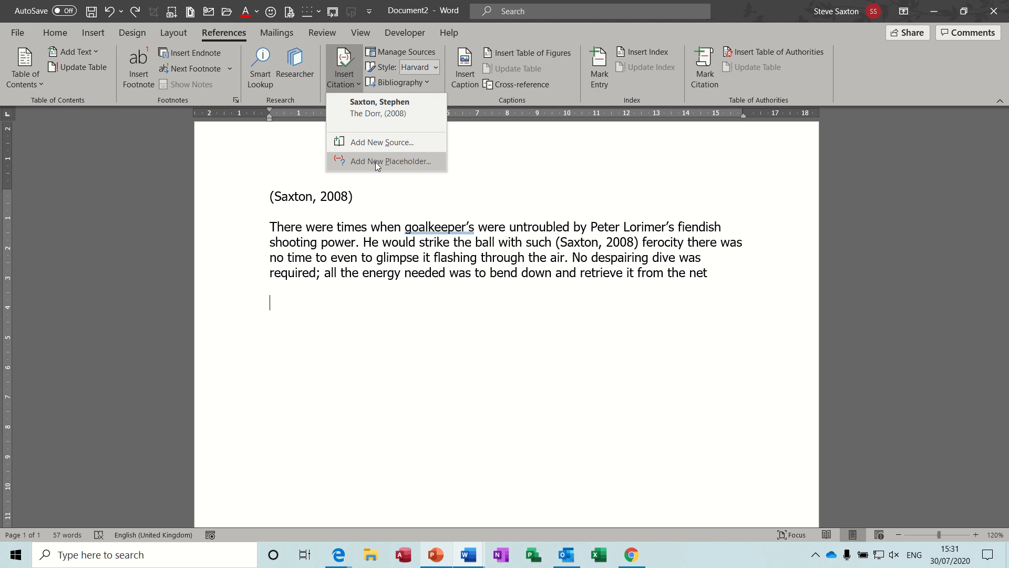
key("Escape")
left_click(424, 257)
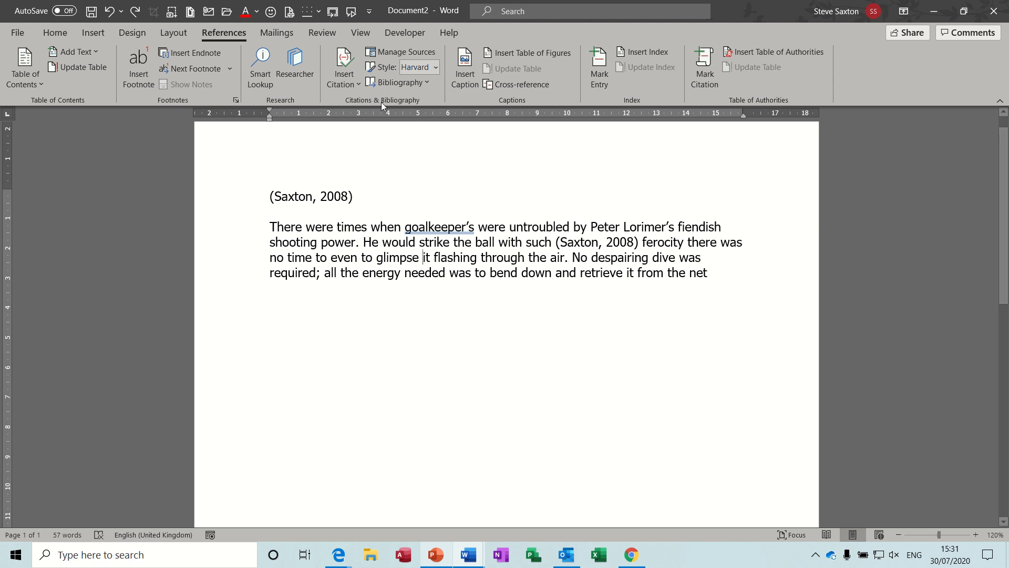
left_click(357, 86)
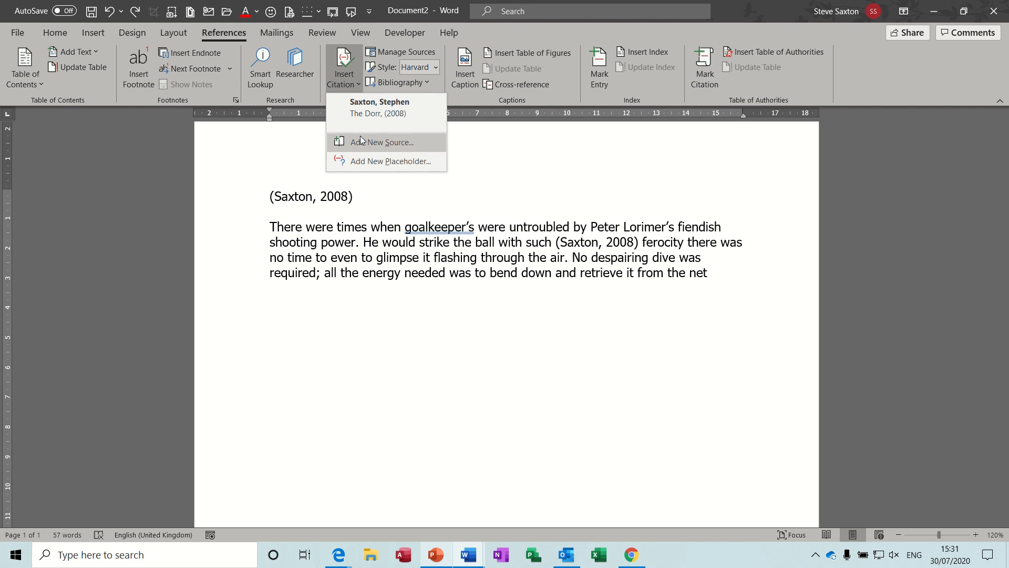
left_click(376, 162)
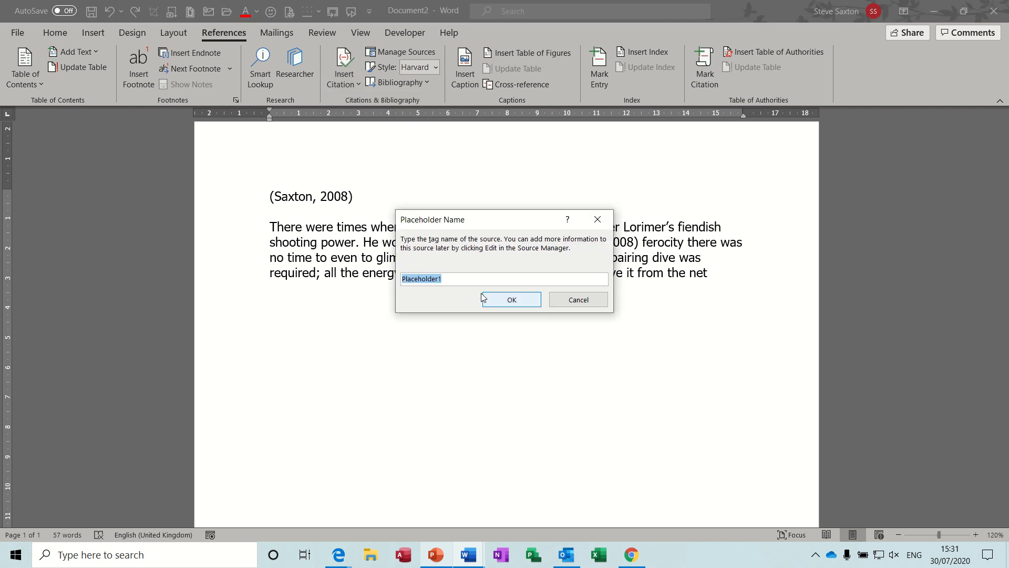
left_click(510, 300)
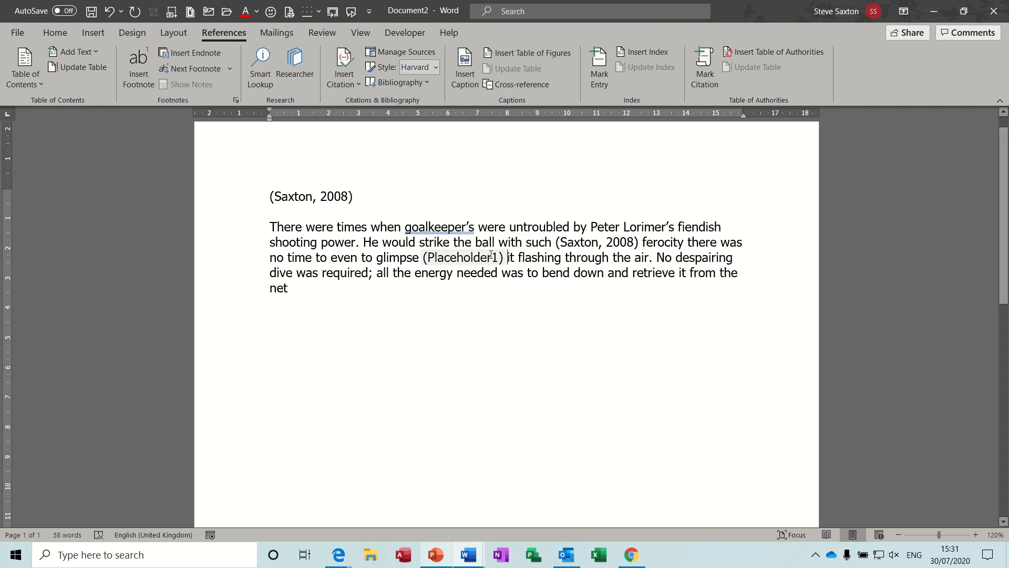
Look at the editing options of the placeholder citation and return to the empty line below the paragraph
left_click(496, 256)
left_click(510, 260)
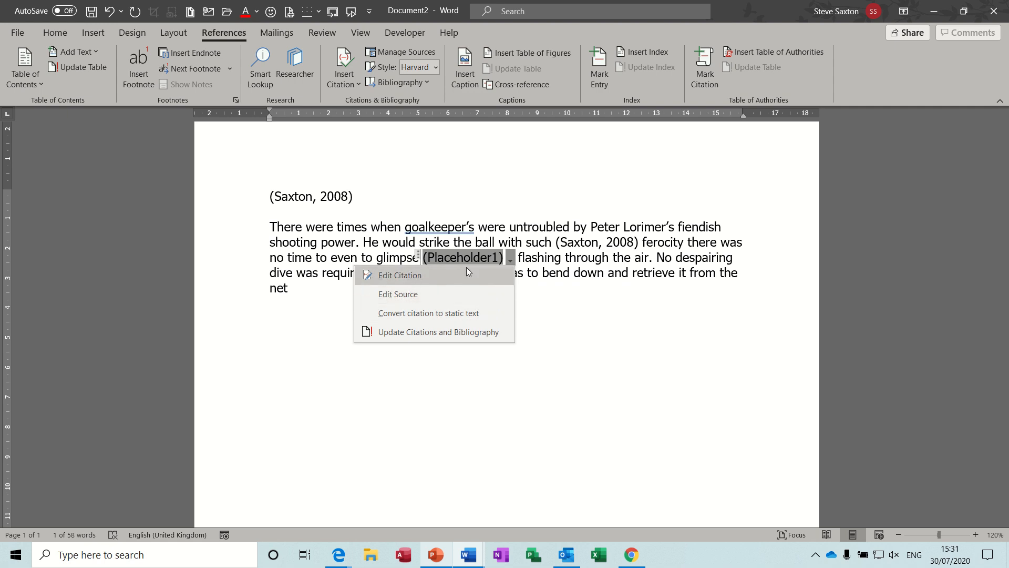
left_click(538, 261)
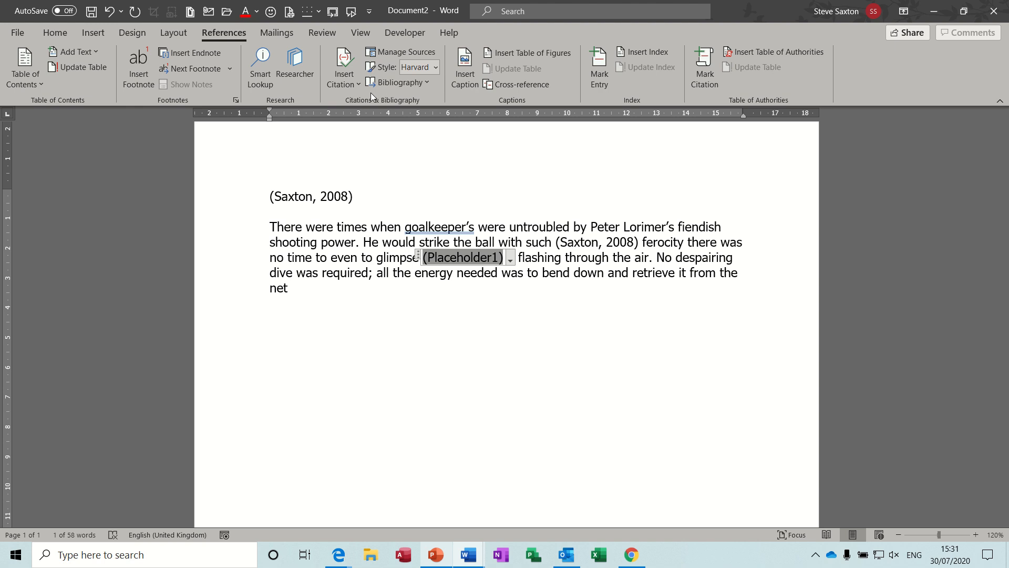
left_click(384, 298)
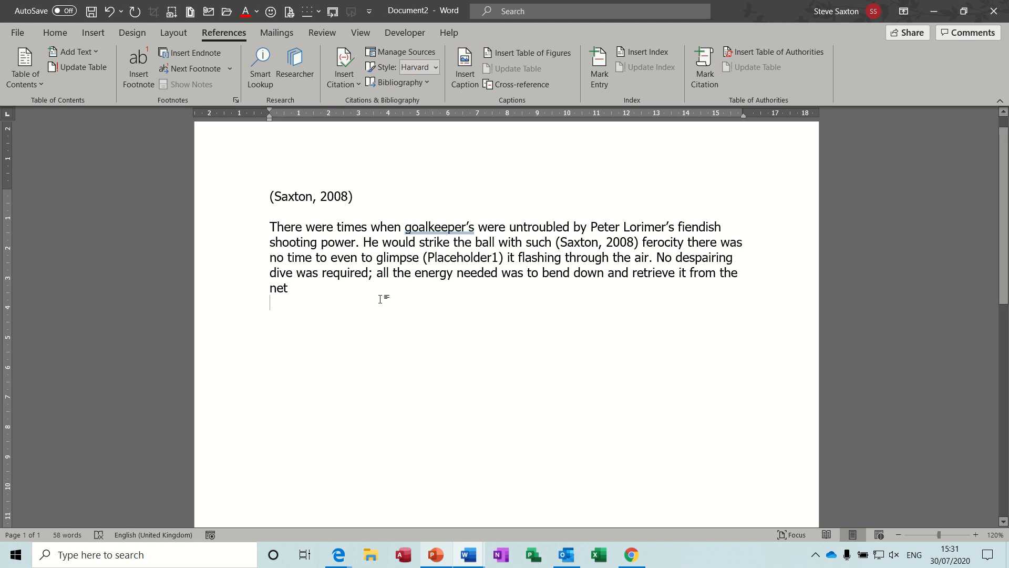
Create a new caption label named "Sax" and check it in the list of available labels
left_click(468, 85)
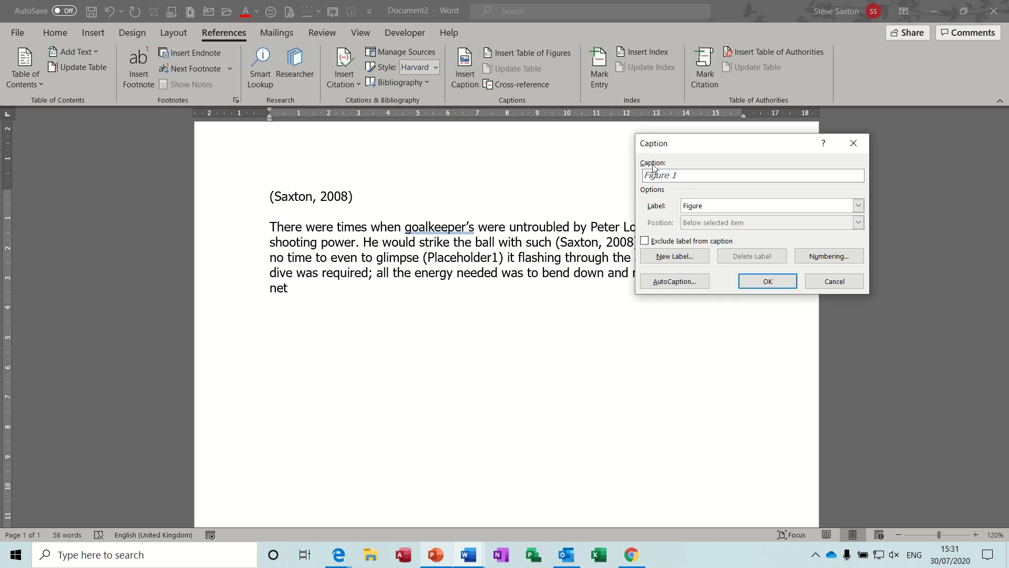
left_click_drag(668, 152, 480, 153)
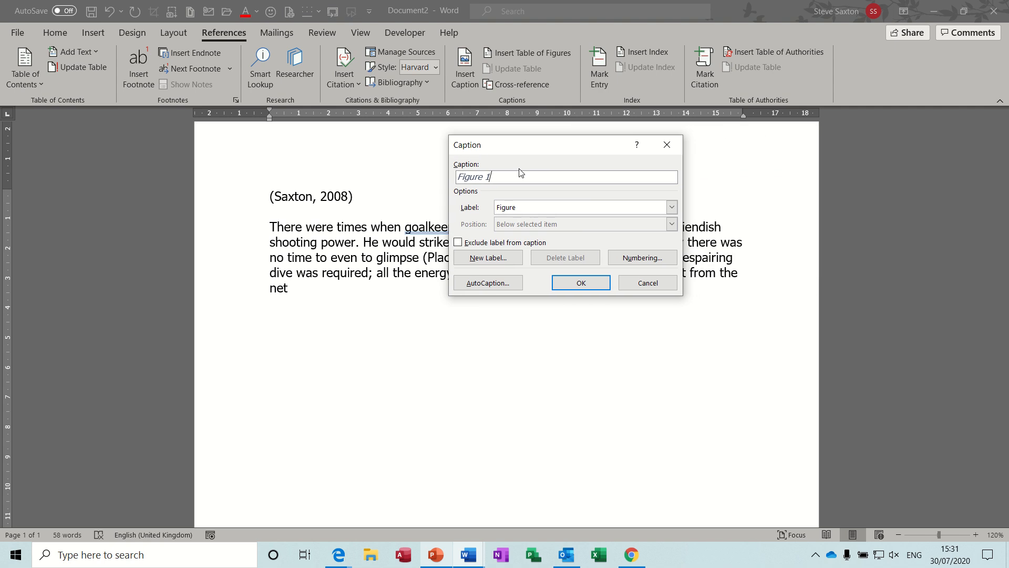
left_click(671, 207)
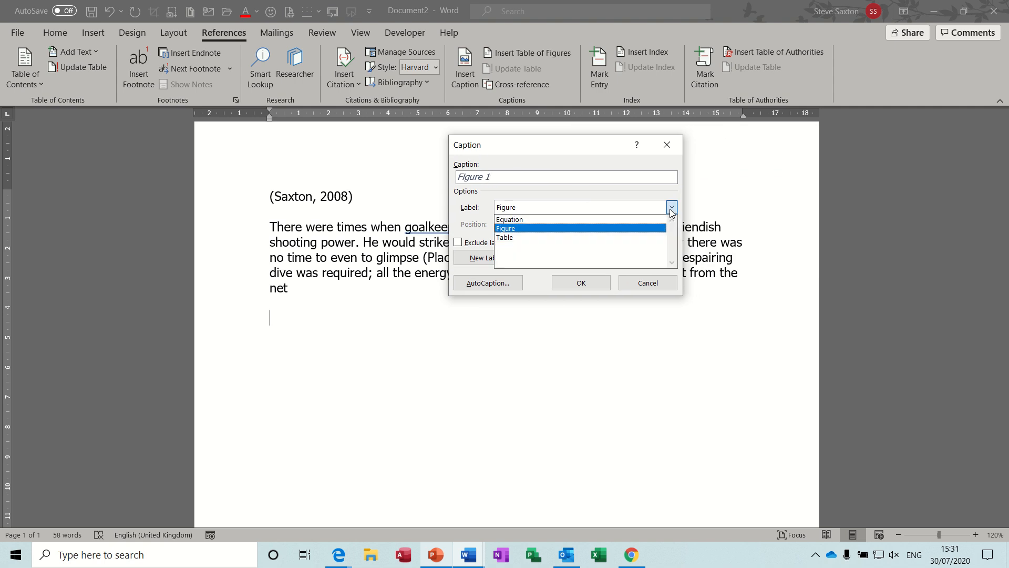
left_click(672, 209)
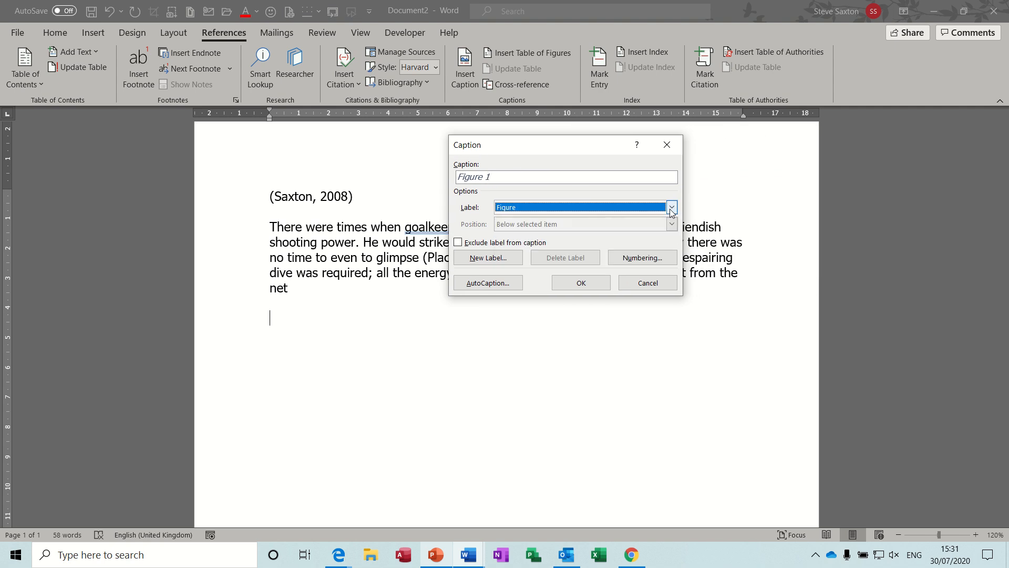
left_click(495, 258)
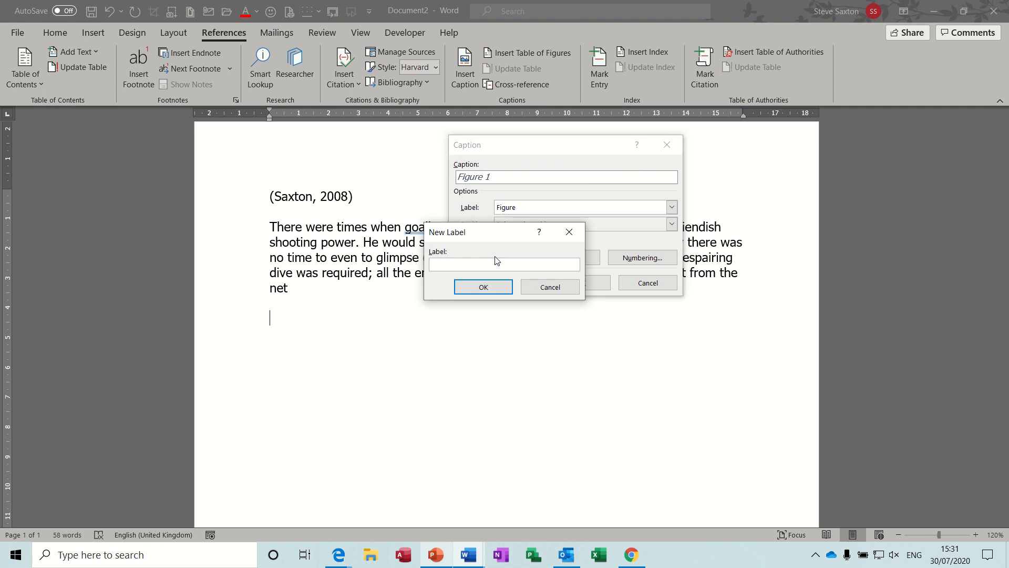
left_click(493, 288)
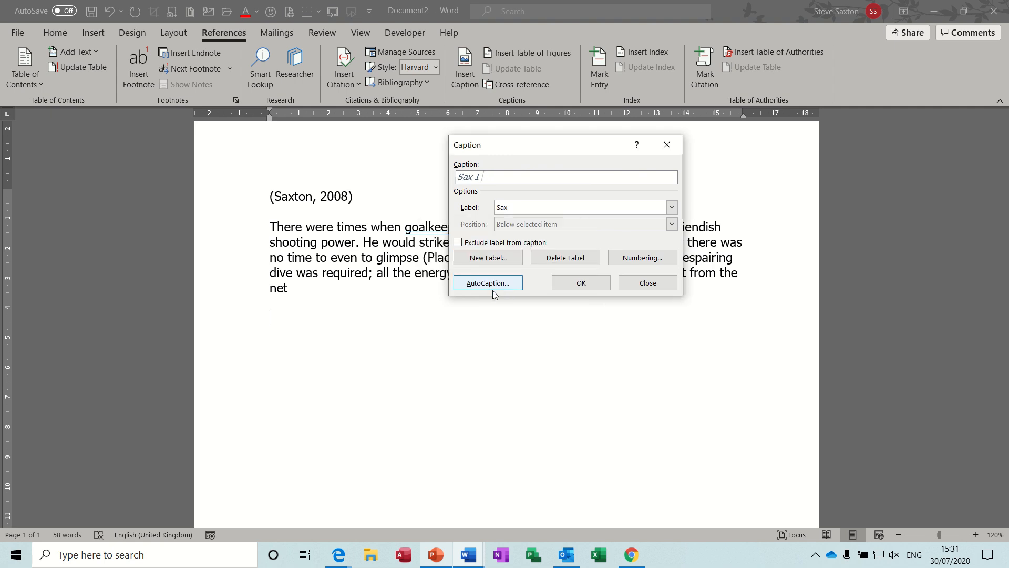
left_click(672, 209)
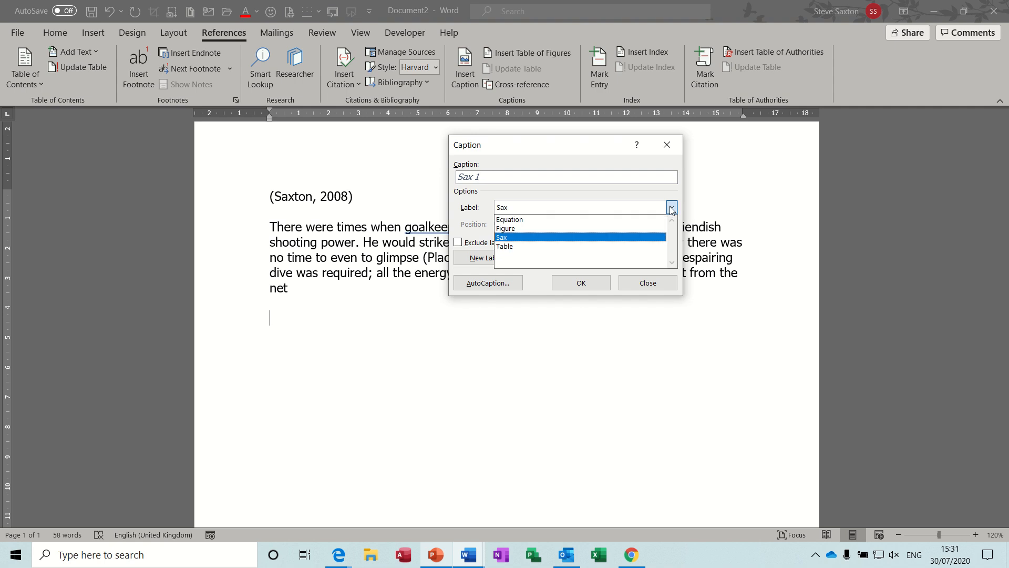
left_click(671, 208)
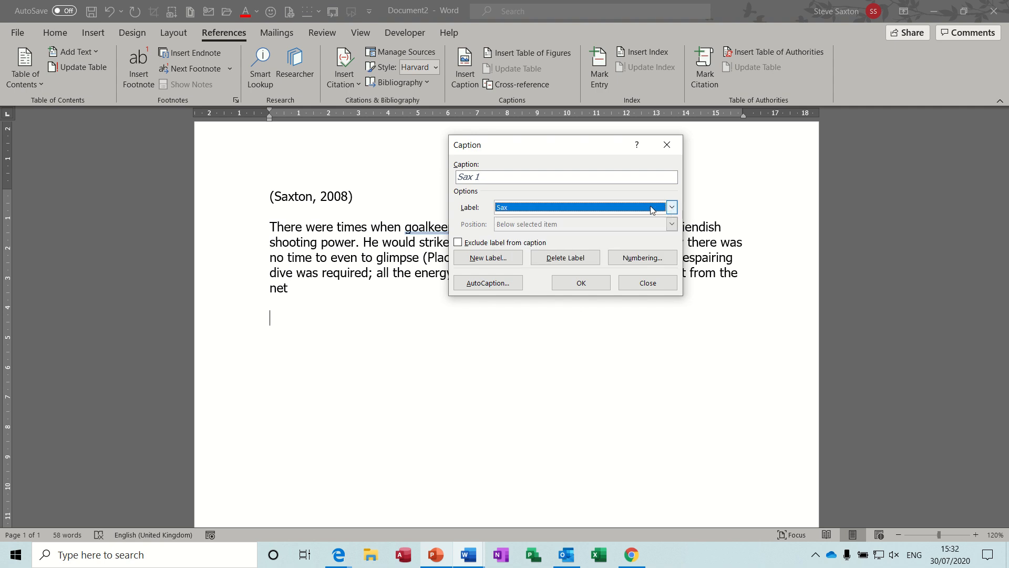
Turn on AutoCaption for Microsoft Word Table, using the Table label positioned above the item
left_click(487, 284)
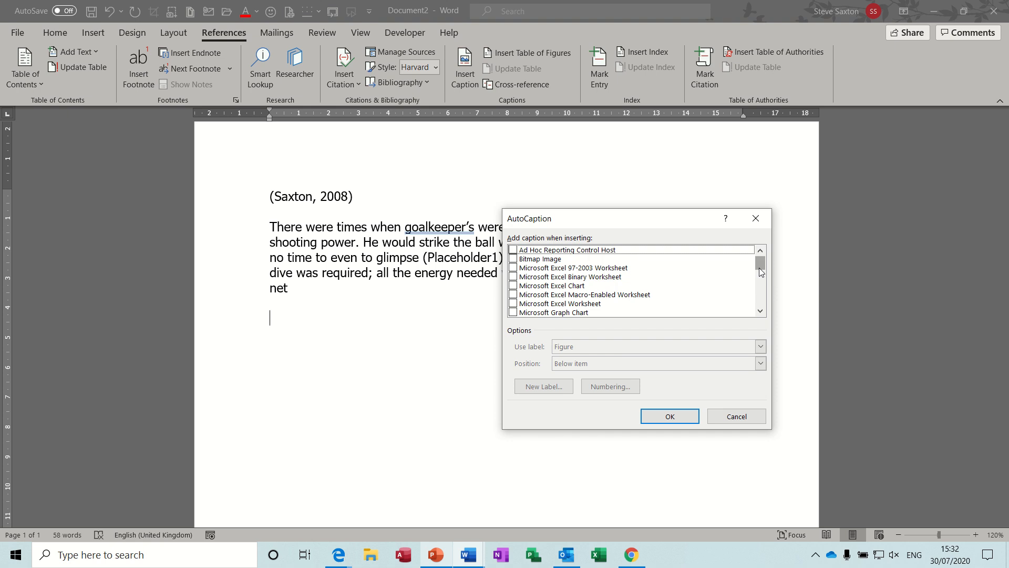
left_click_drag(759, 267, 760, 288)
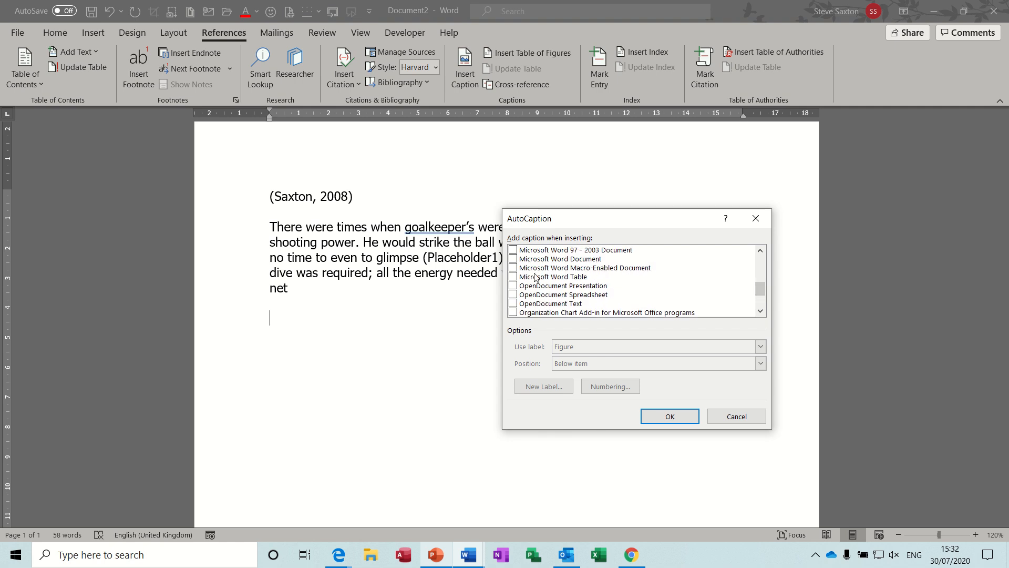
left_click(515, 277)
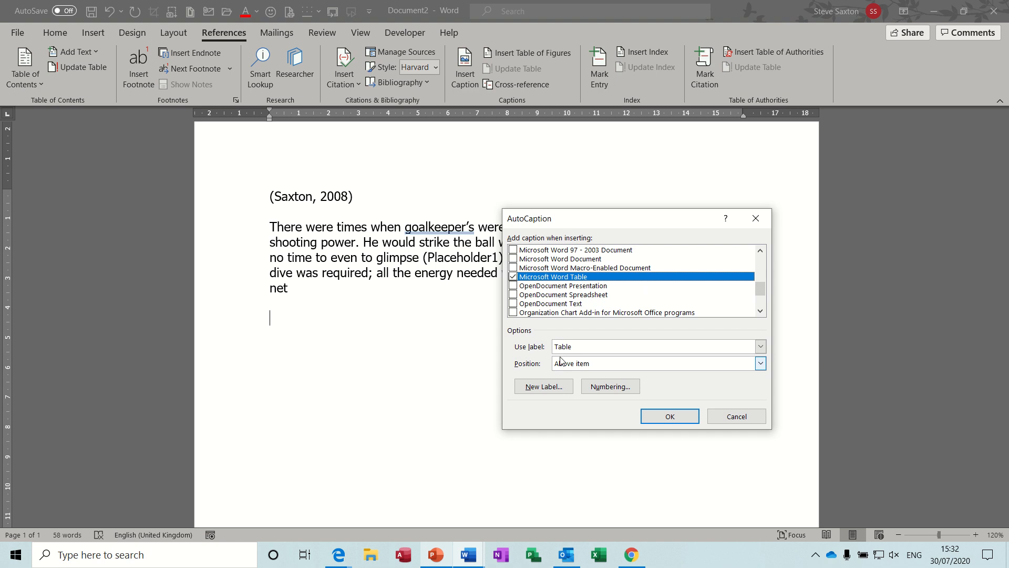
left_click(669, 419)
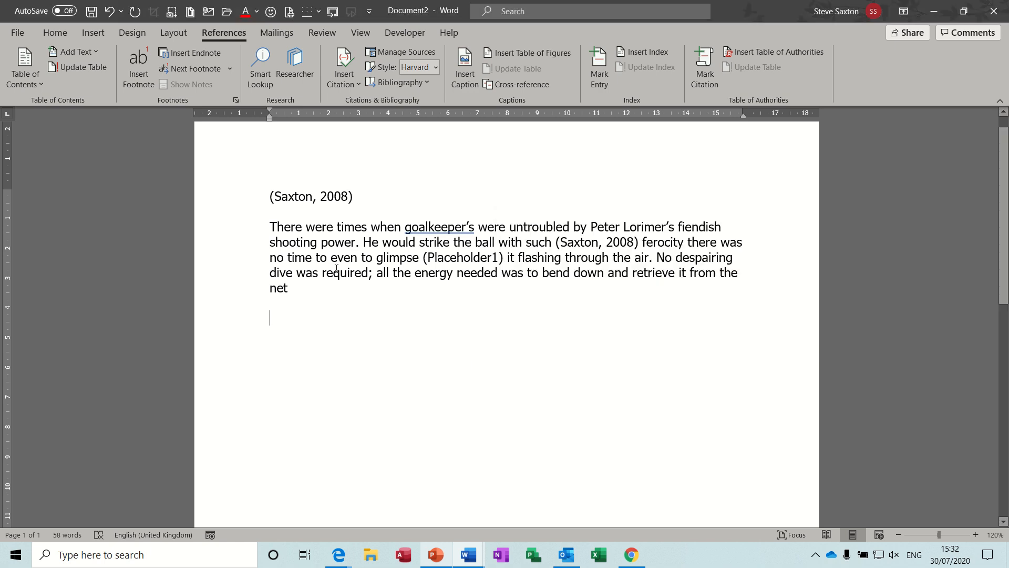
Insert a table with four columns and five rows on the empty line below the paragraph
left_click(93, 32)
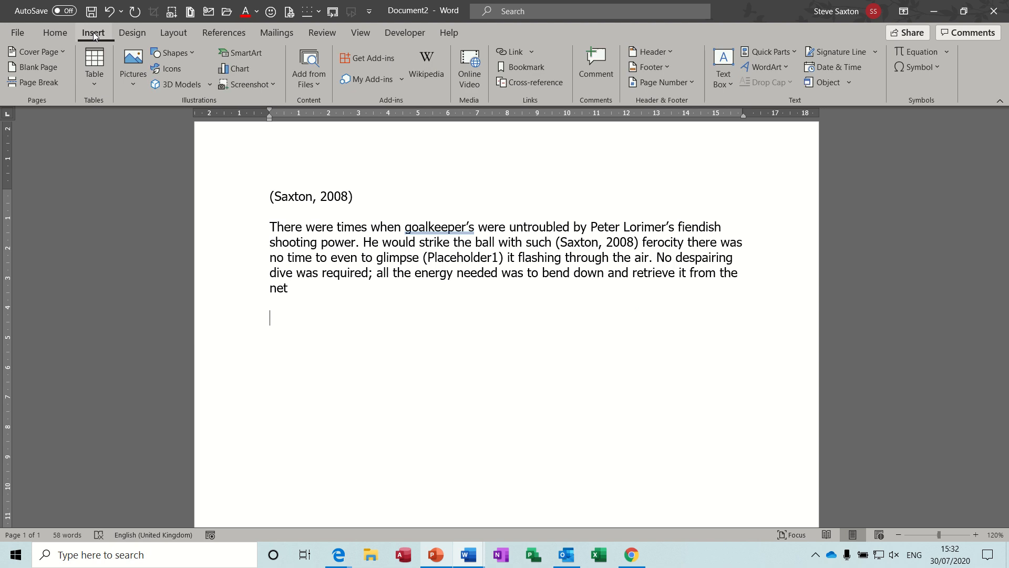
left_click(98, 59)
left_click(126, 168)
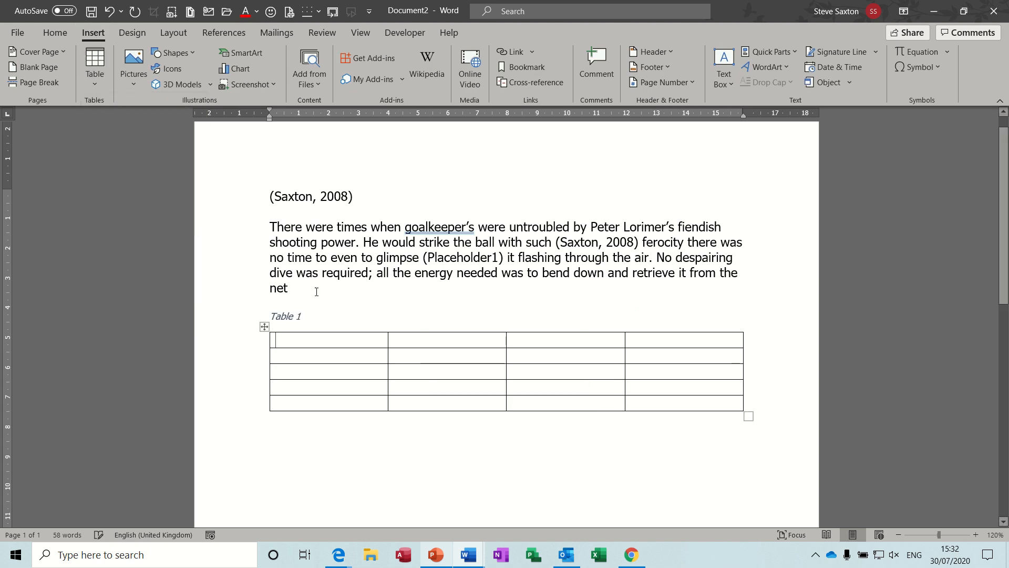
Insert a second table with four columns and three rows below the first, and add one more row at its end
left_click(326, 430)
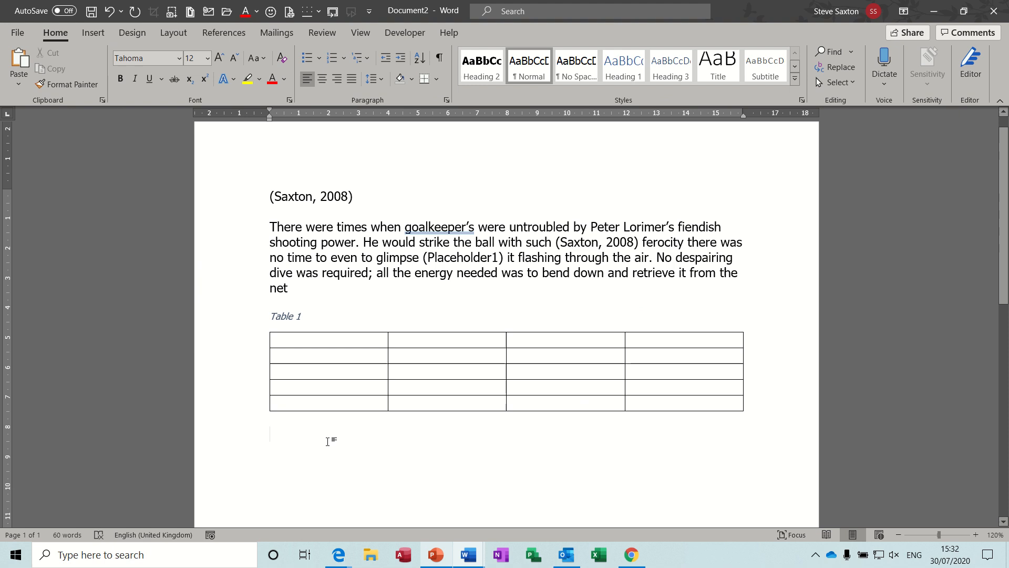
left_click(93, 33)
left_click(98, 61)
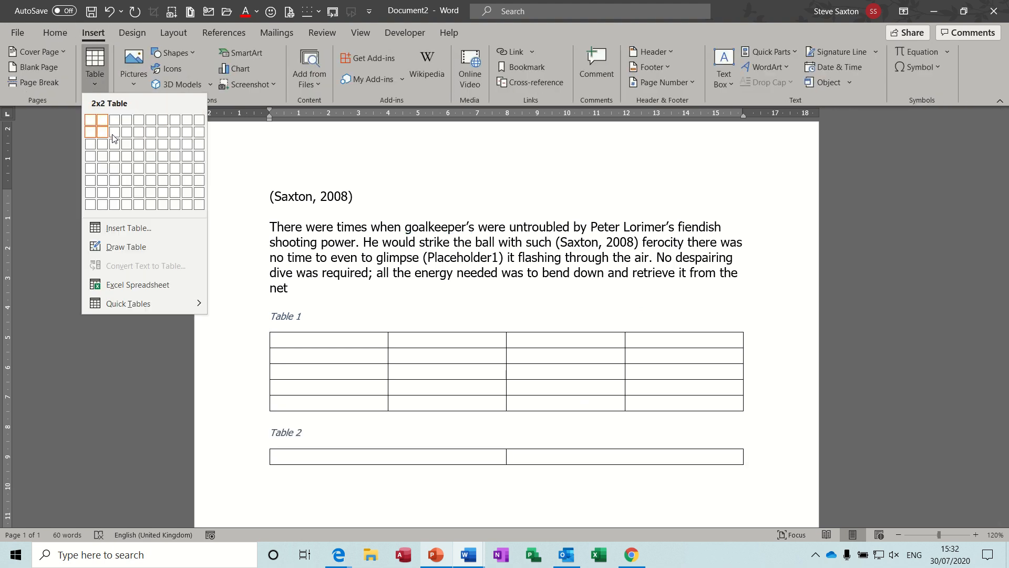
left_click(126, 144)
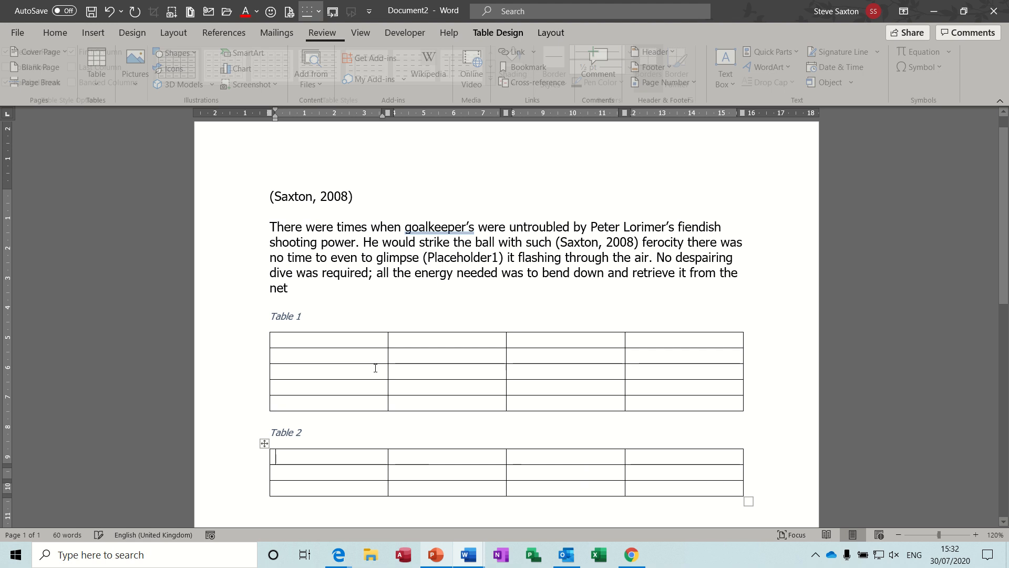
left_click(777, 491)
key("Return")
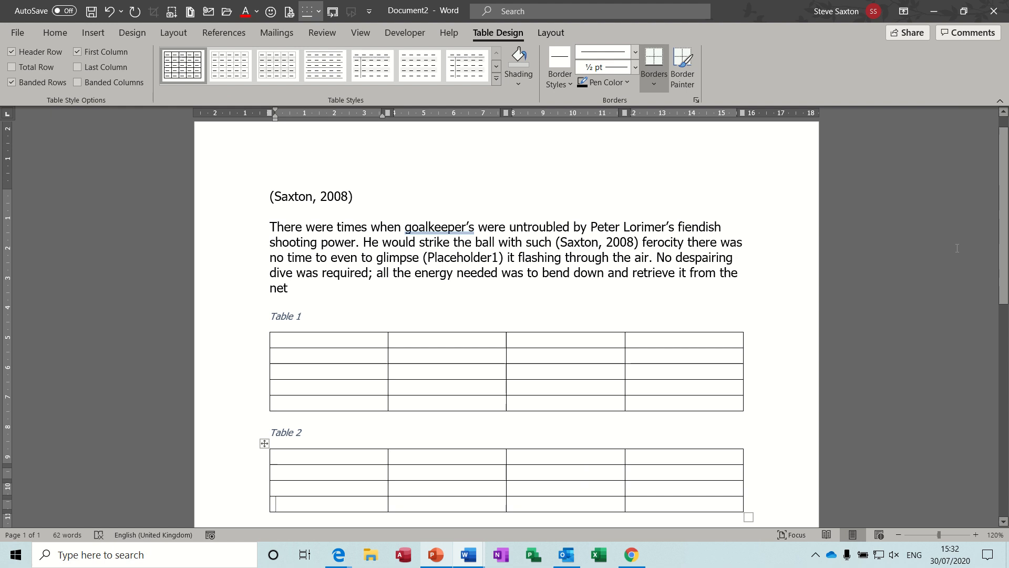
Insert the head-and-shoulders portrait photo from the 2016 subfolder of the Family Tree pictures on the line below the second table
scroll(1006, 236, "down", 5)
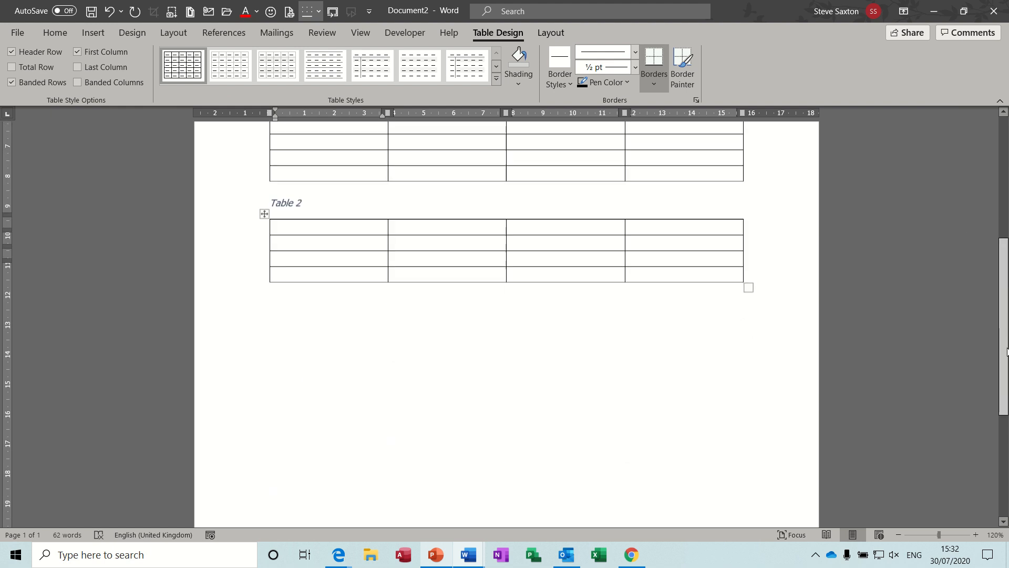
left_click(647, 301)
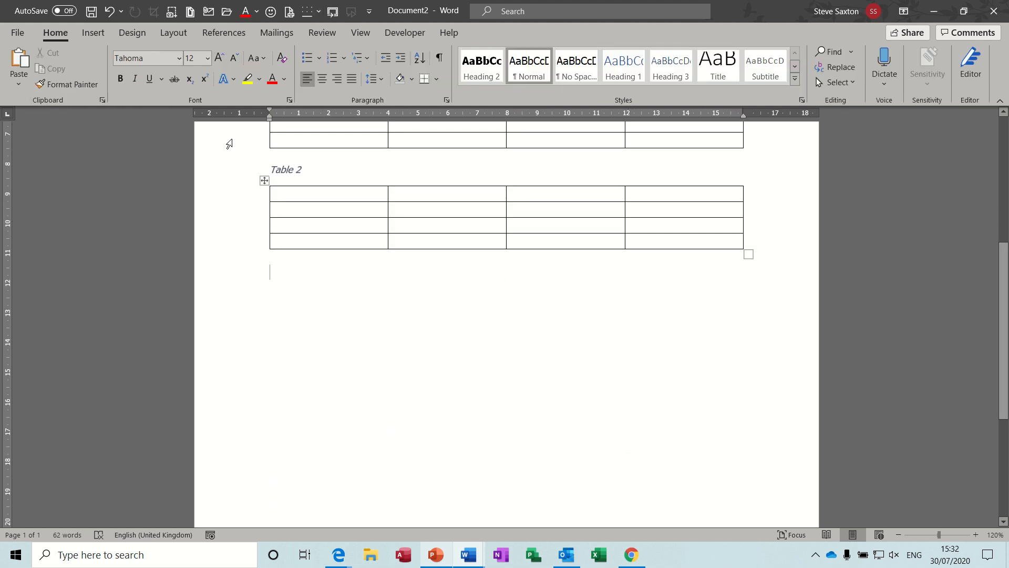
left_click(90, 33)
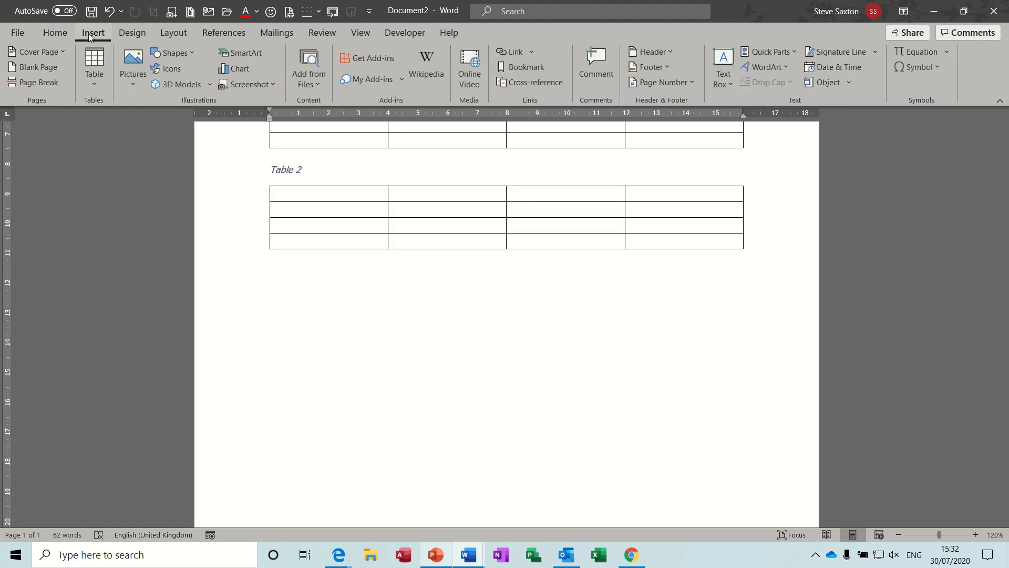
left_click(134, 79)
left_click(144, 123)
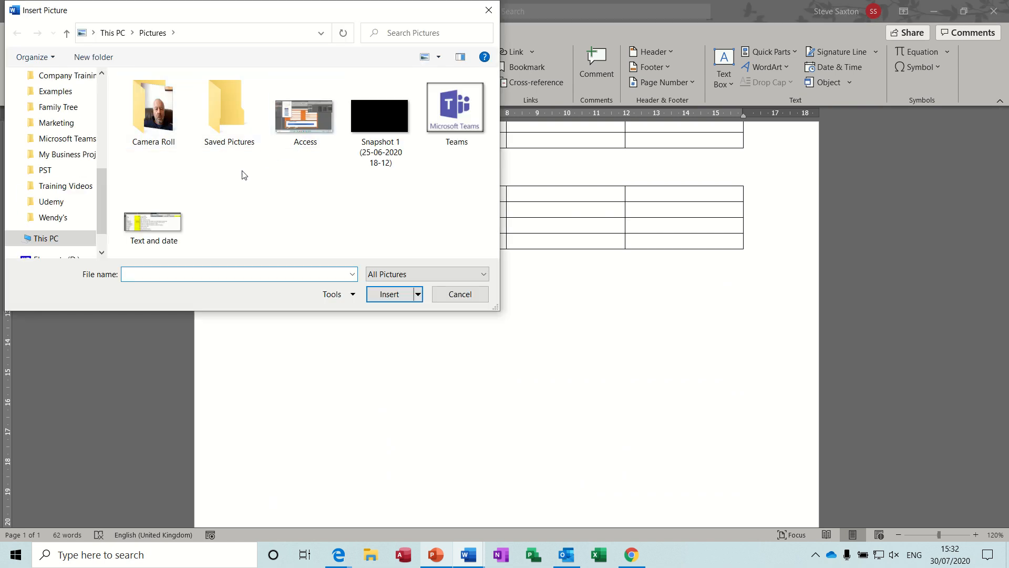
left_click(73, 110)
double_click(144, 97)
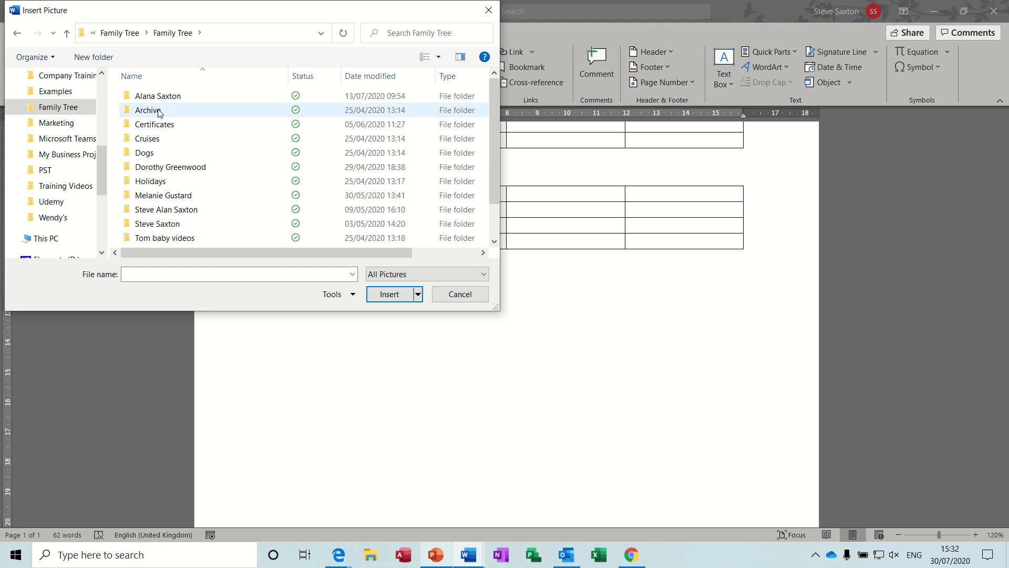
double_click(177, 224)
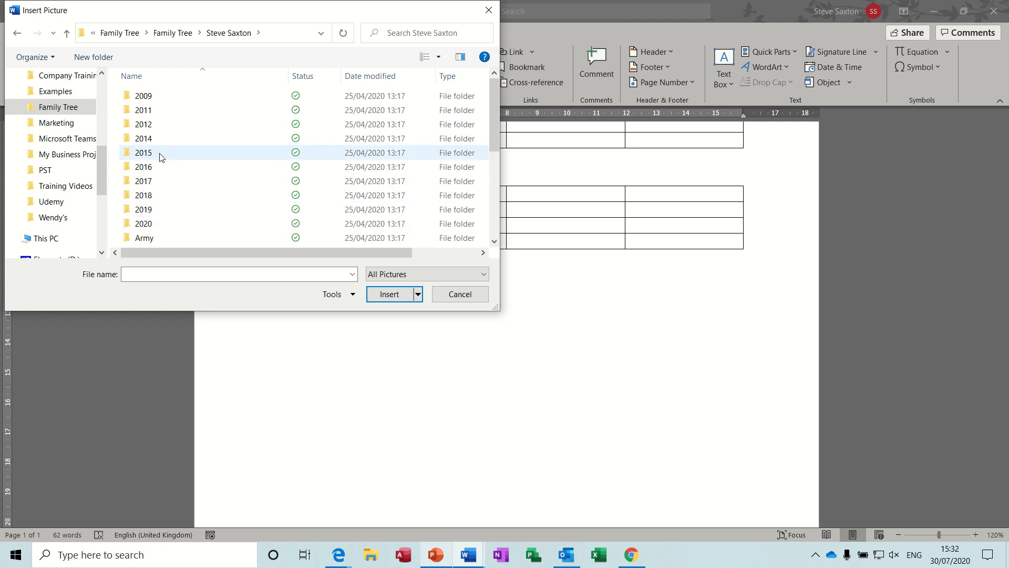
double_click(144, 167)
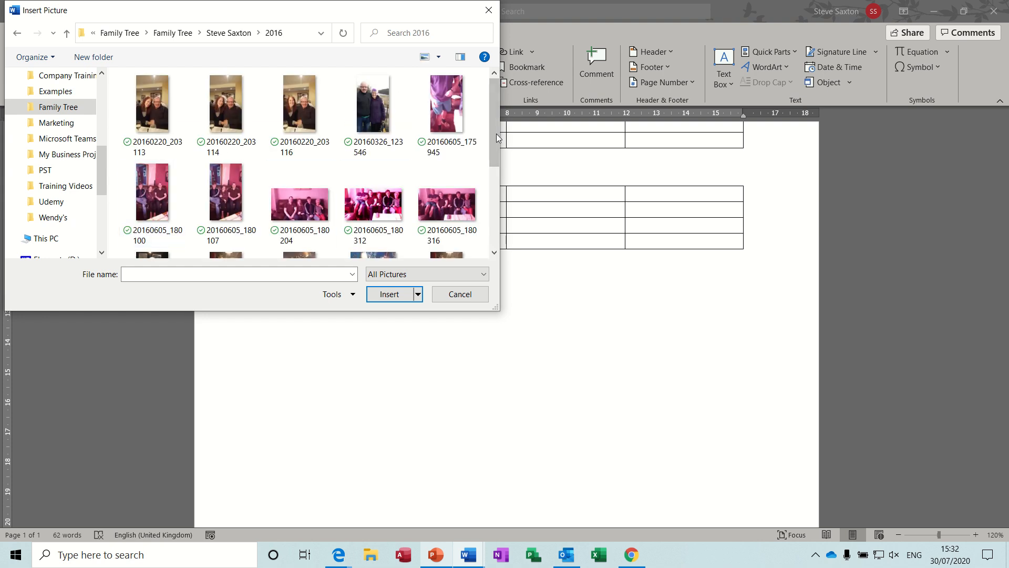
left_click_drag(496, 120, 487, 186)
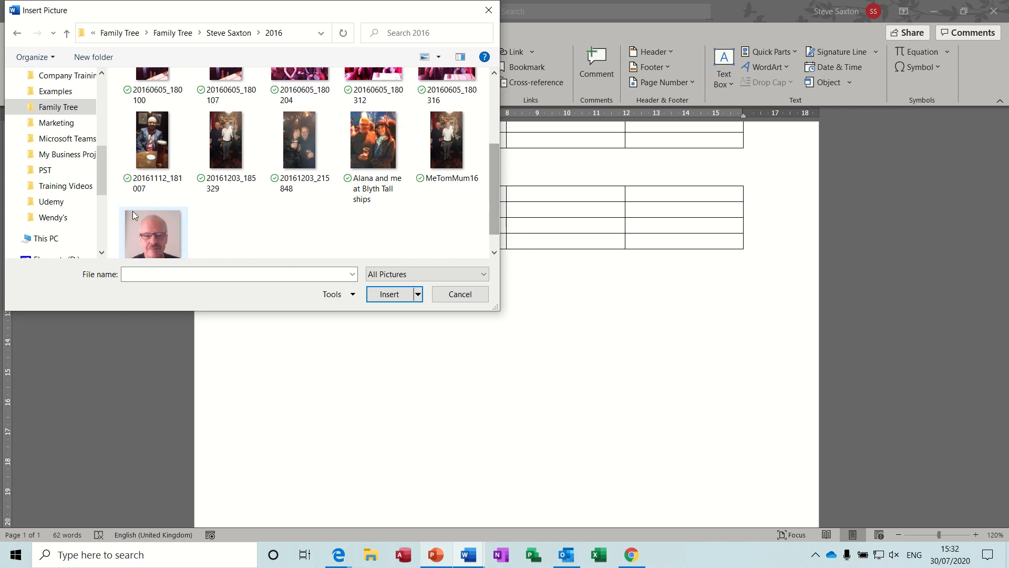
double_click(150, 228)
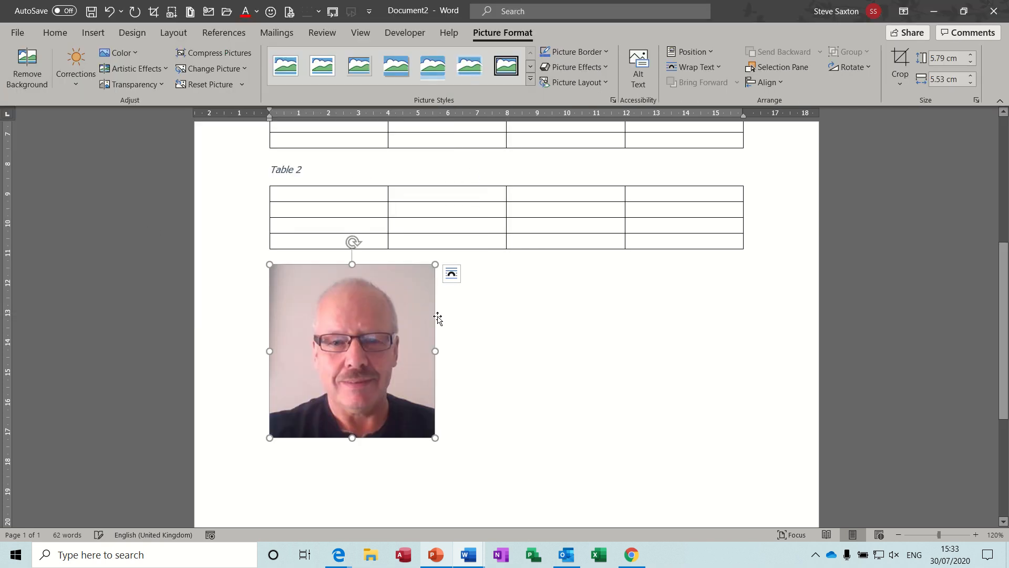
Caption the portrait photo with the Sax label, positioned above the selected item
left_click(225, 35)
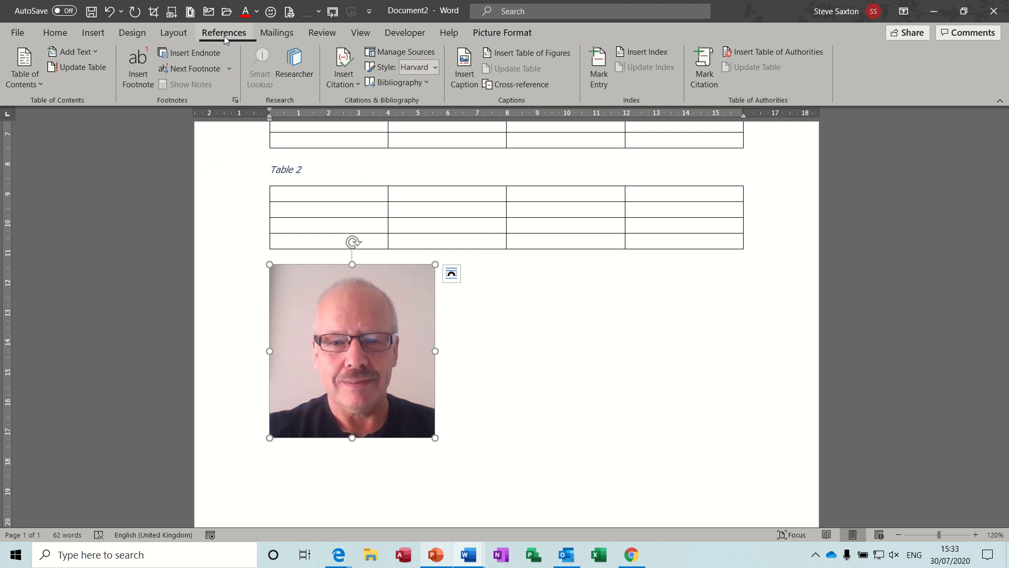
left_click(464, 74)
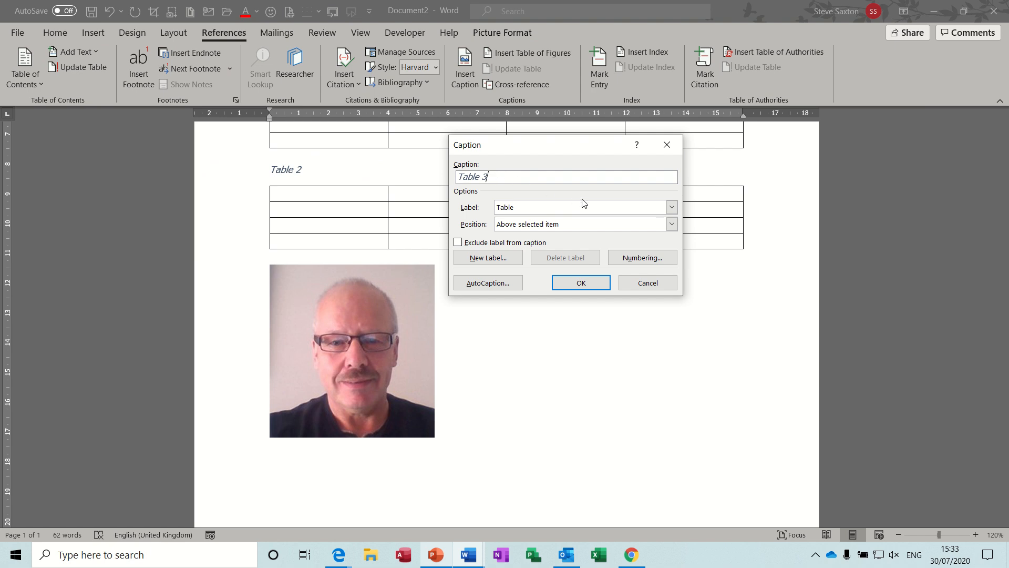
left_click(671, 208)
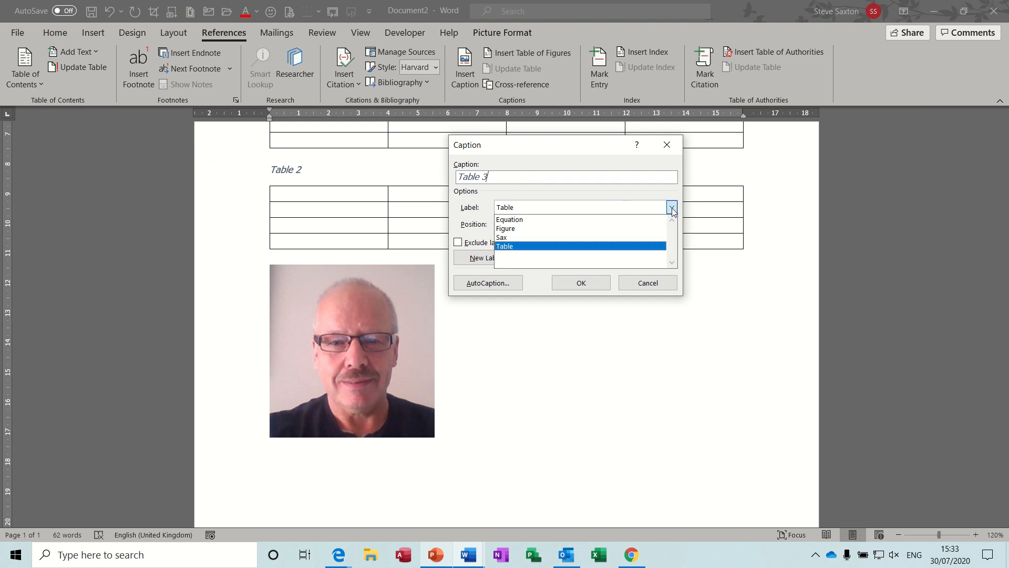
left_click(629, 237)
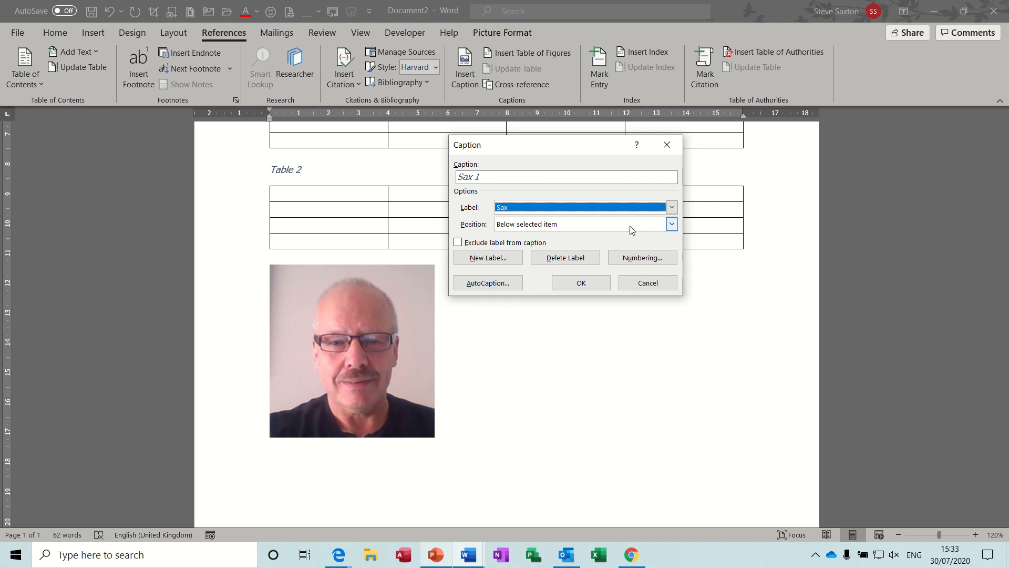
left_click(671, 224)
left_click(618, 238)
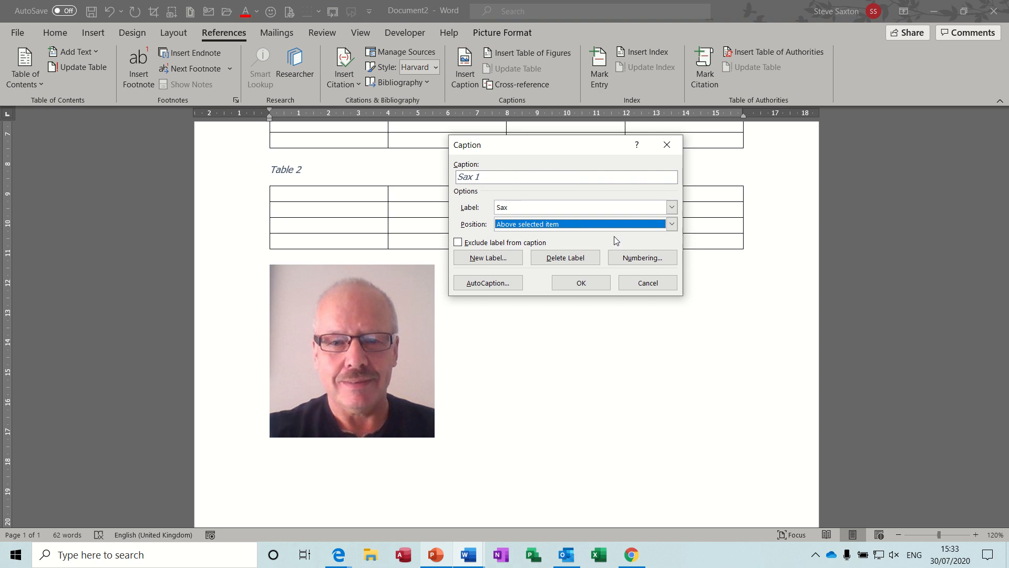
left_click(581, 283)
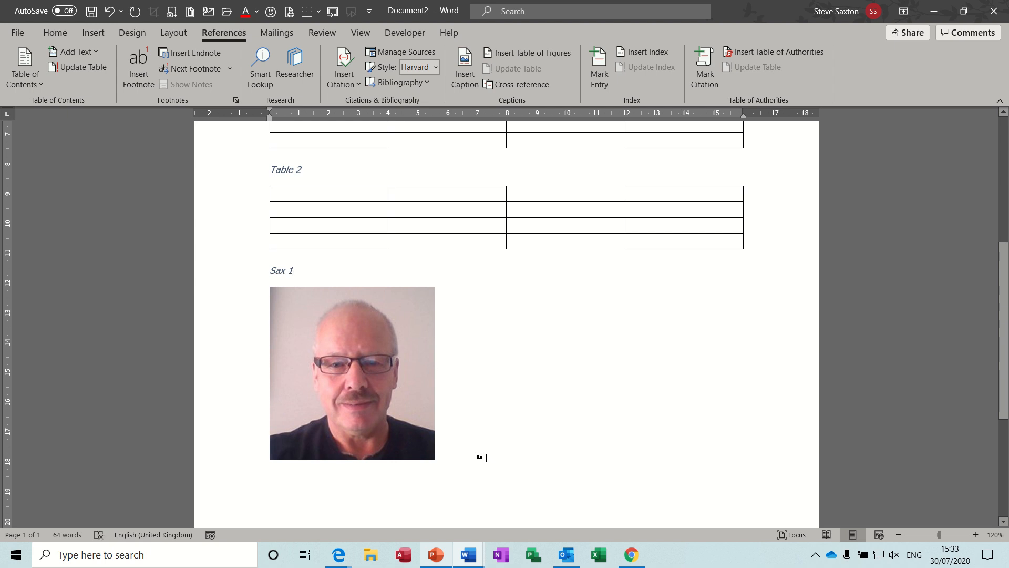
Insert the picture 20160220_203113 from the 2016 folder on a new line below the portrait photo
key("Return")
left_click(92, 32)
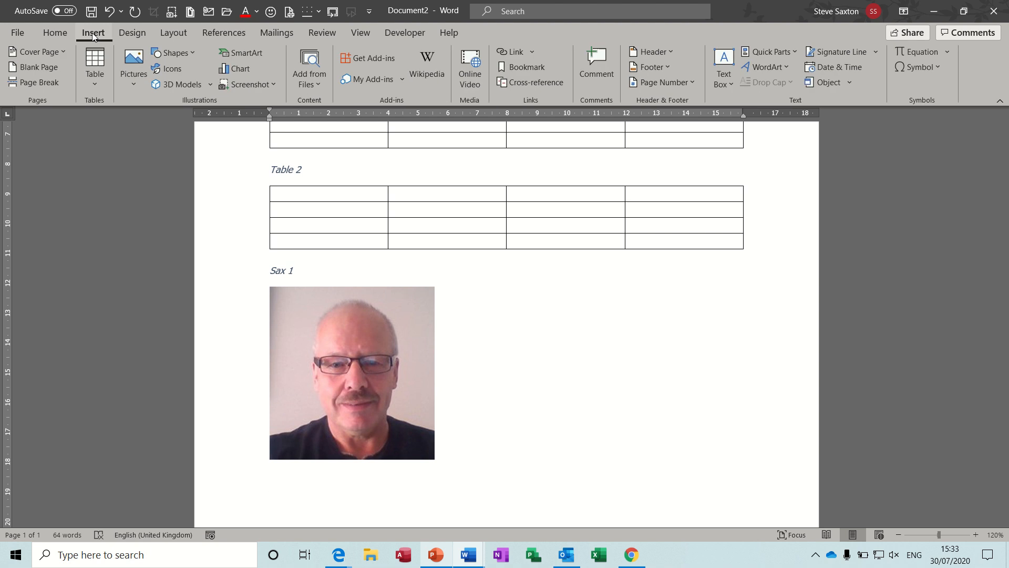
left_click(133, 74)
left_click(147, 121)
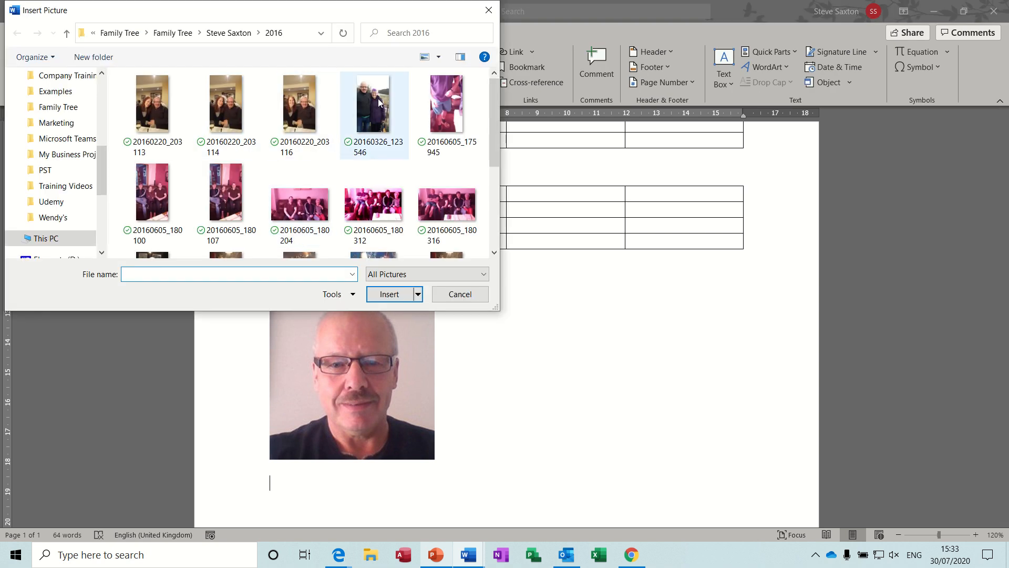
double_click(160, 107)
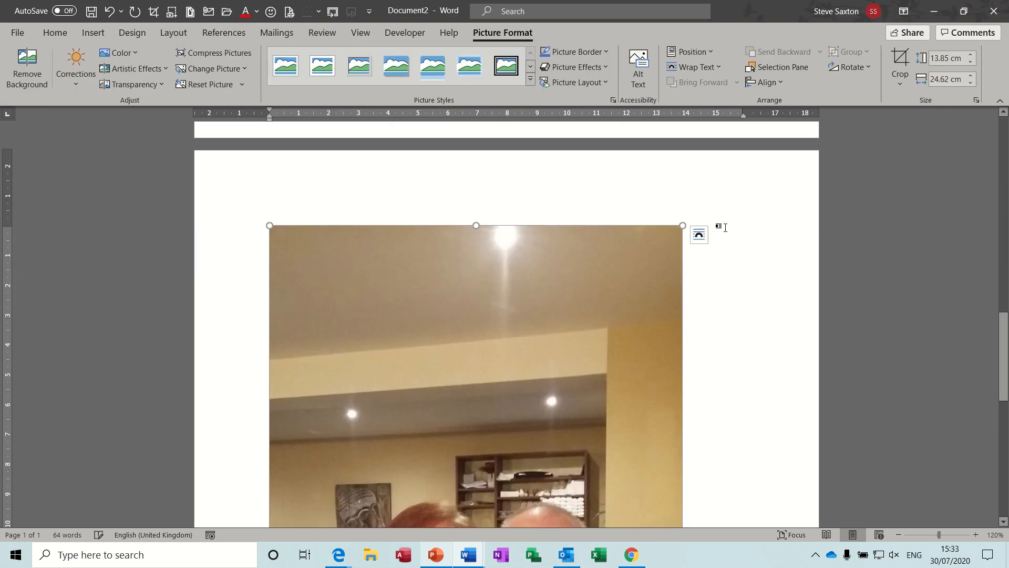
Shrink the inserted couple photo proportionally to about 2.69 cm by 4.78 cm so it fits below the portrait
left_click_drag(681, 226, 416, 492)
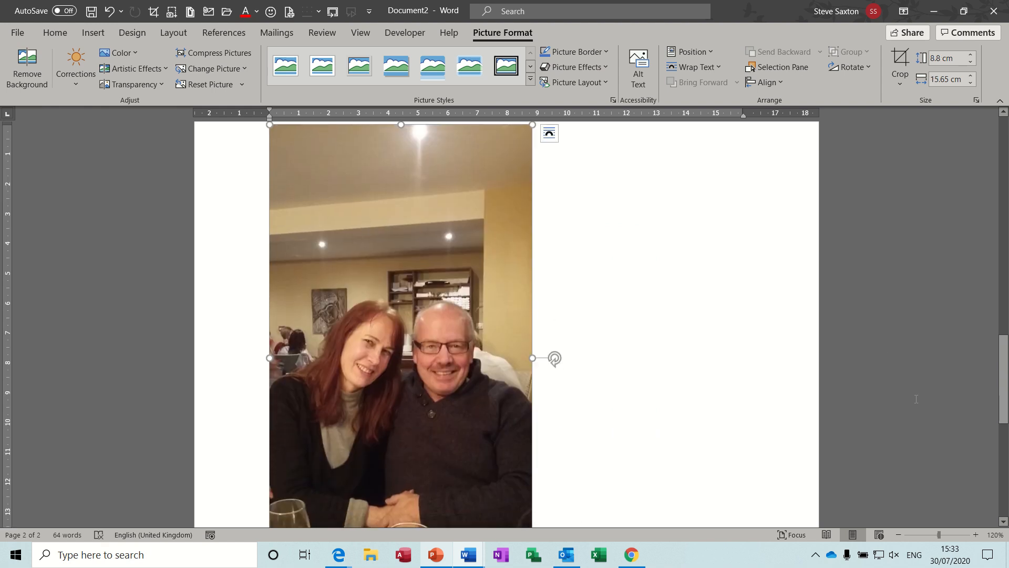
left_click_drag(1000, 395, 1001, 340)
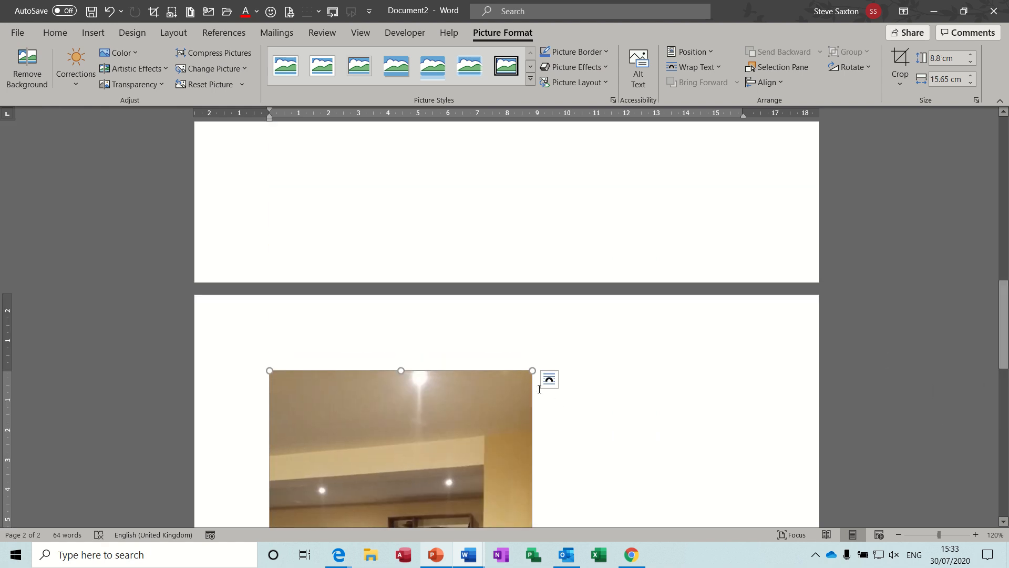
left_click_drag(531, 371, 310, 532)
scroll(637, 472, "down", 5)
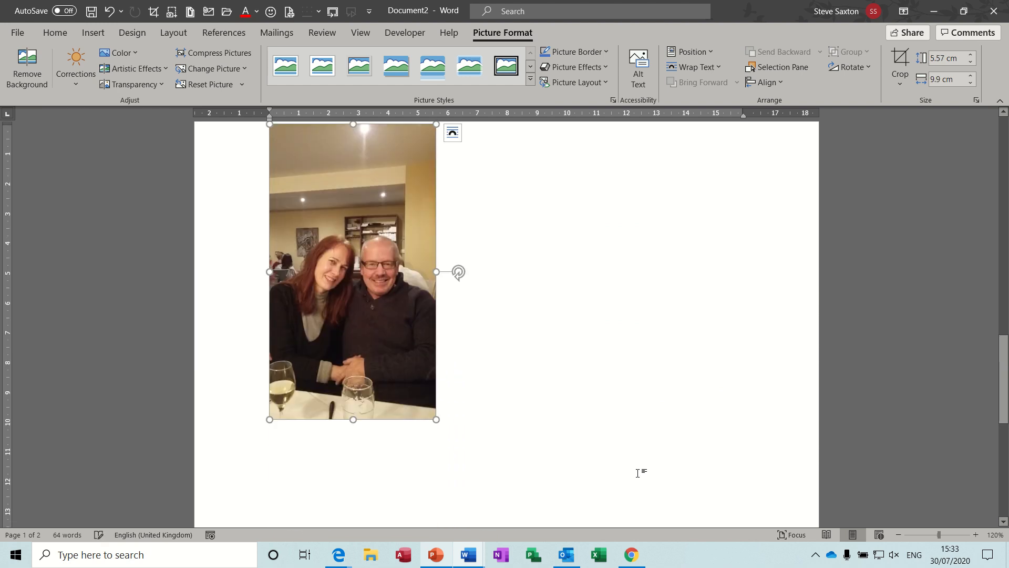
left_click_drag(433, 419, 350, 266)
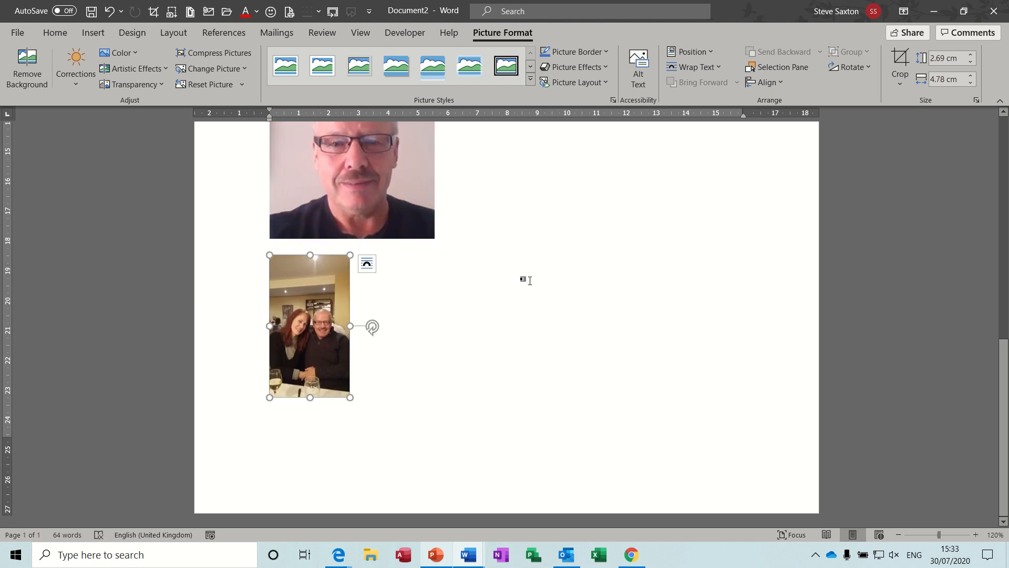
Caption the couple photo with the Sax label, positioned above the selected item
left_click(225, 31)
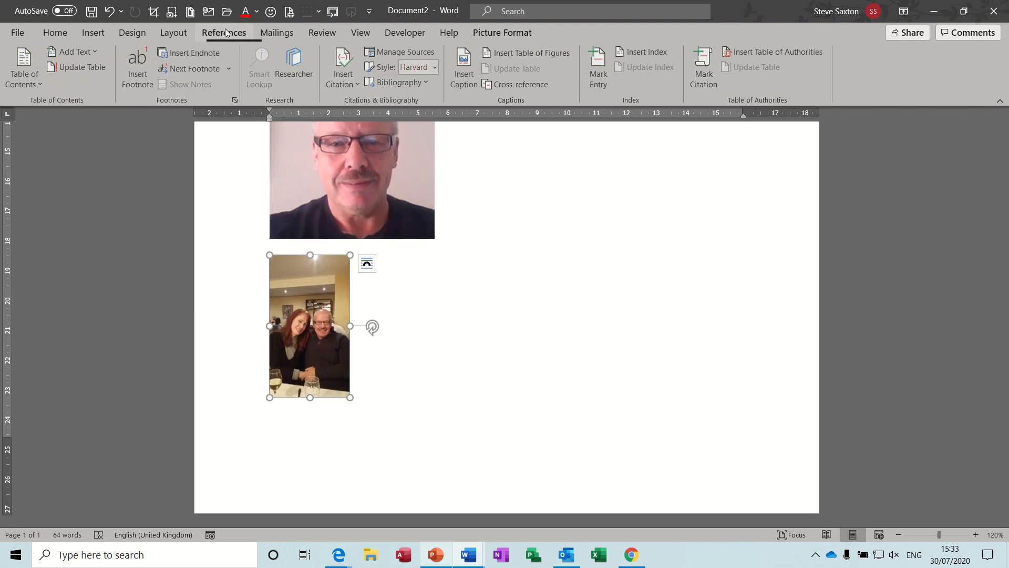
left_click(465, 84)
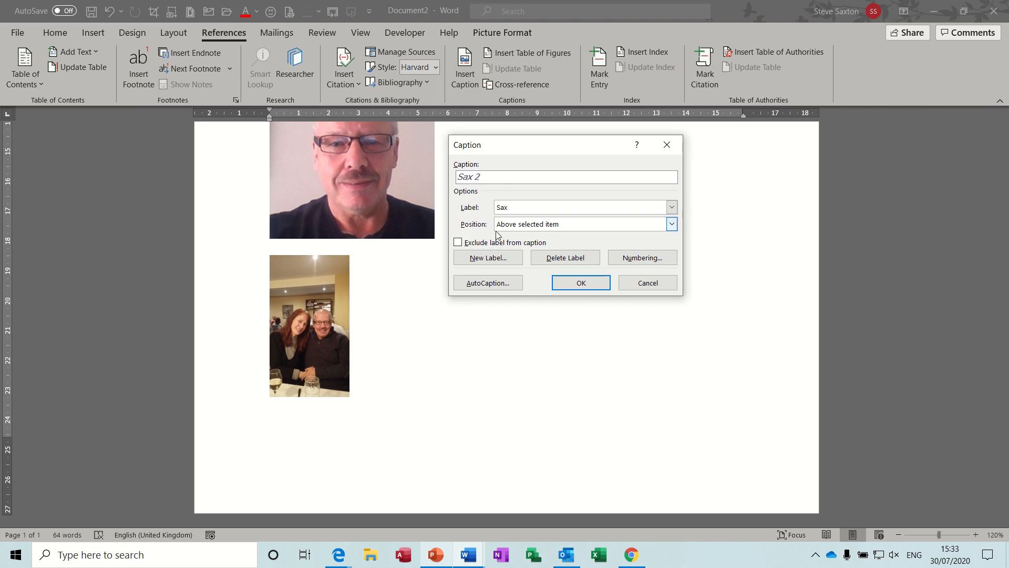
left_click(579, 284)
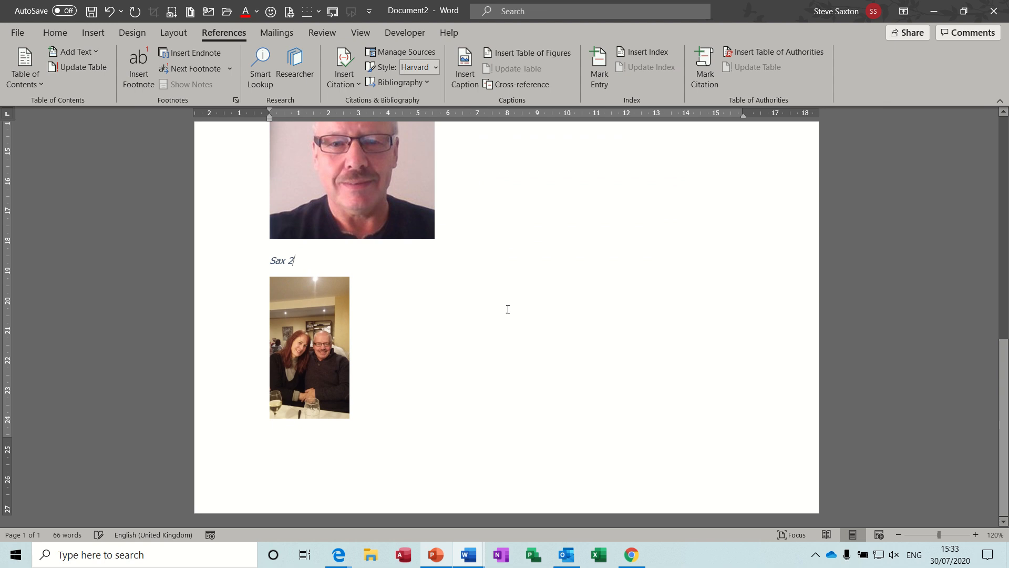
Start a new page after the couple photo and insert a table of figures there for the Sax caption label
left_click(429, 443)
key("ctrl+Return")
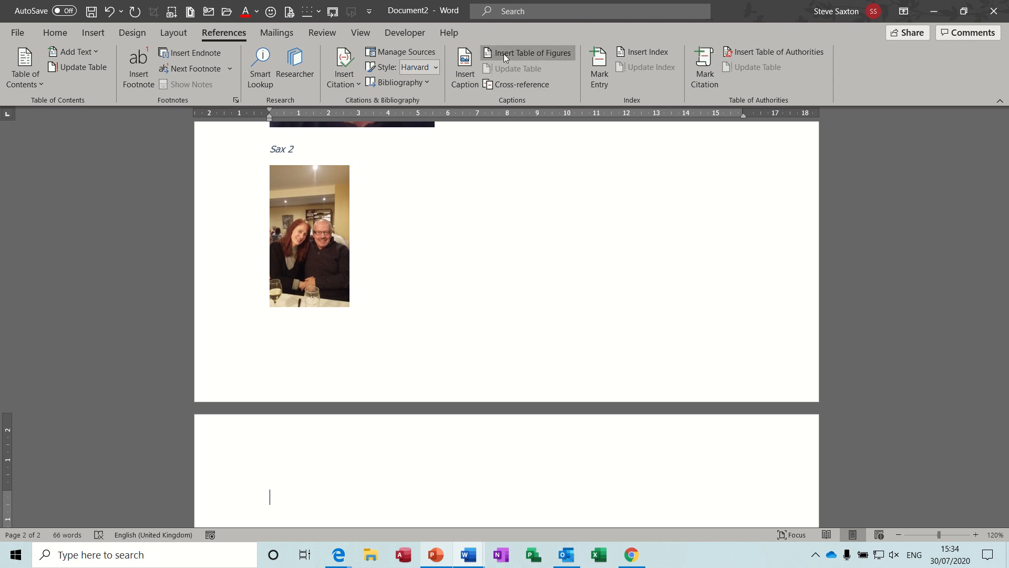
left_click(553, 52)
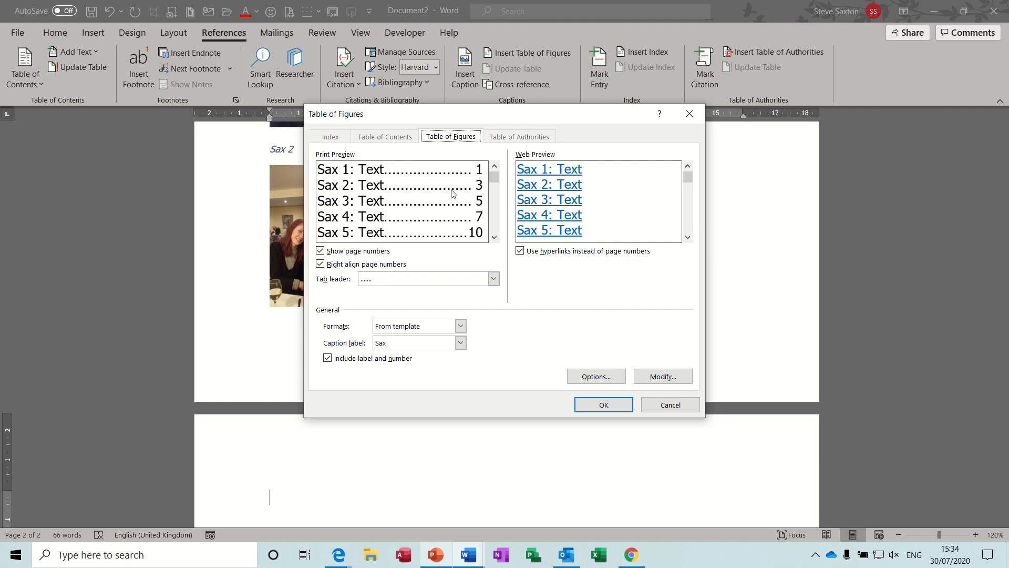
left_click(593, 405)
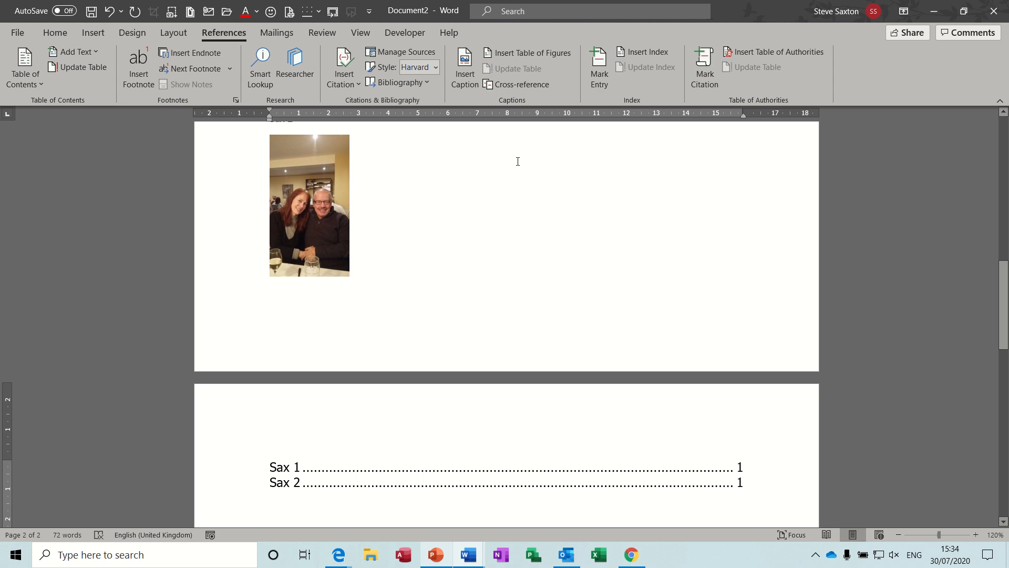
Try to insert a table of figures for the Figure caption label below the Sax list
left_click(502, 55)
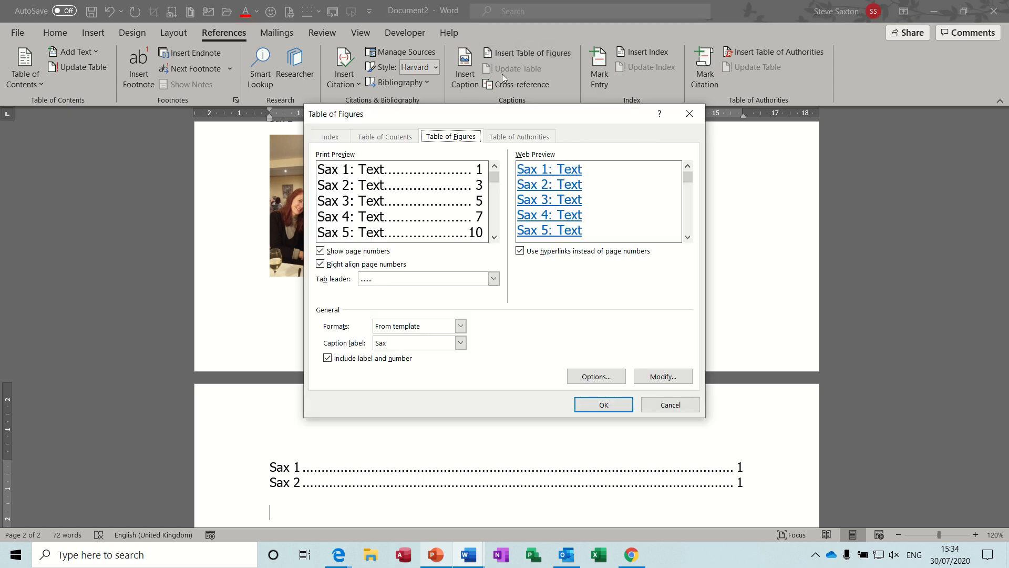
left_click(461, 342)
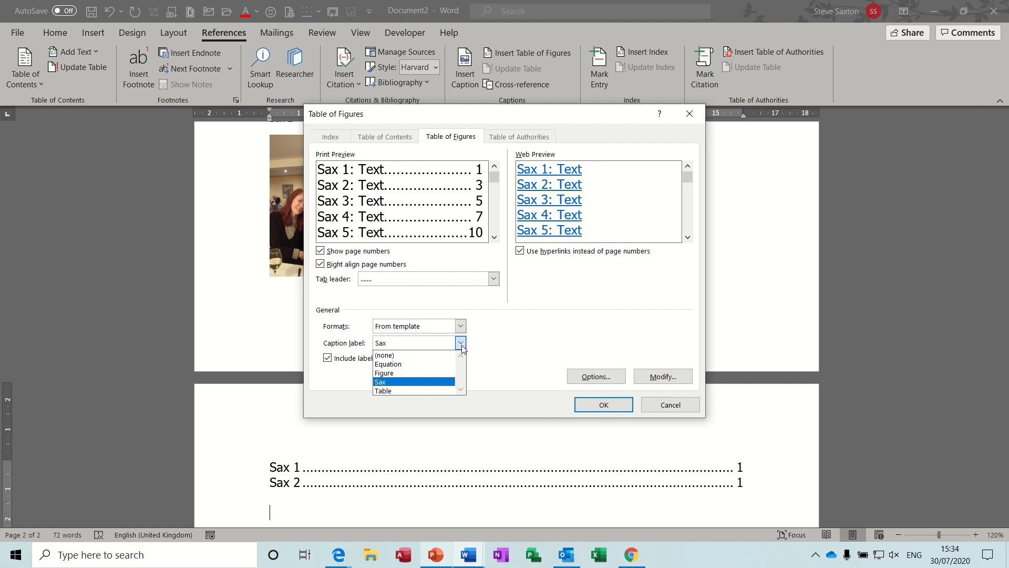
left_click(450, 375)
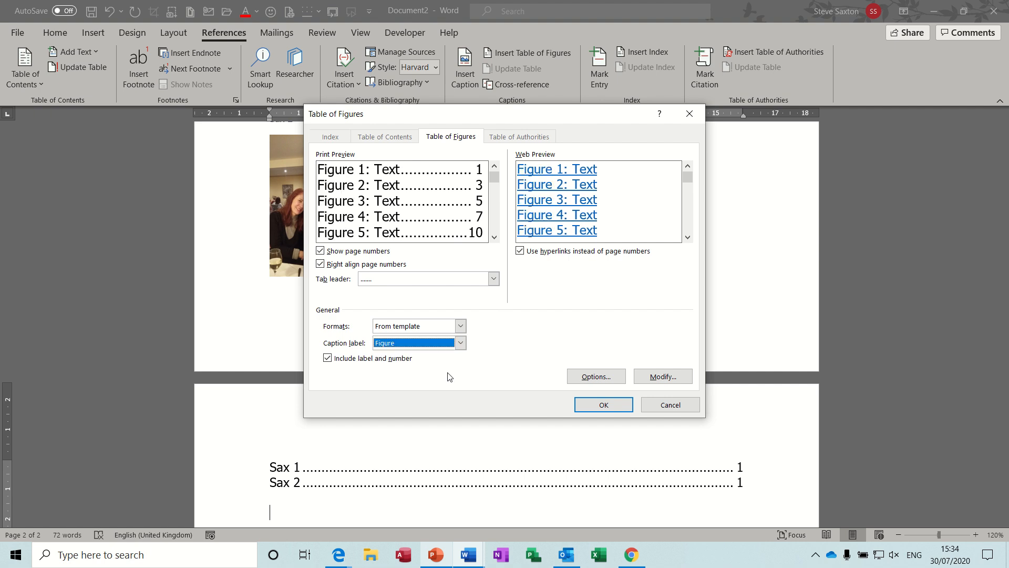
left_click(601, 408)
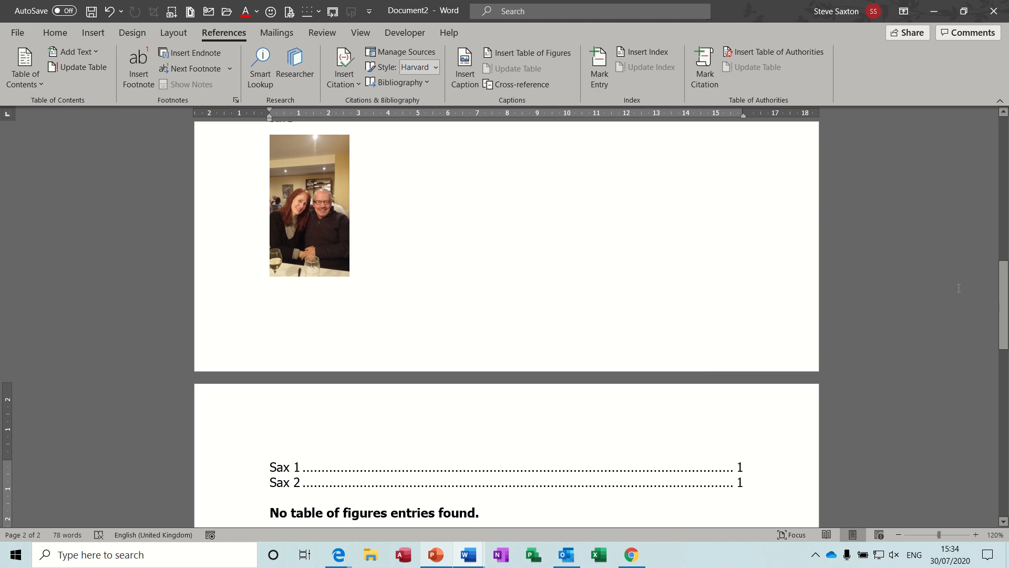
Delete the table of figures for the Figure label from below the Sax list
left_click_drag(1004, 309, 1006, 349)
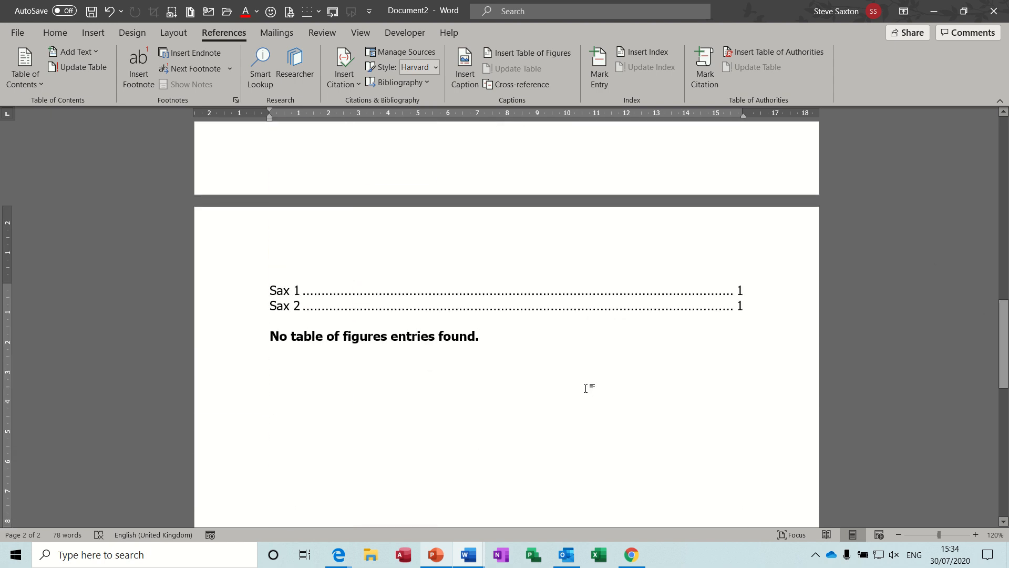
key("BackSpace")
key("BackSpace")
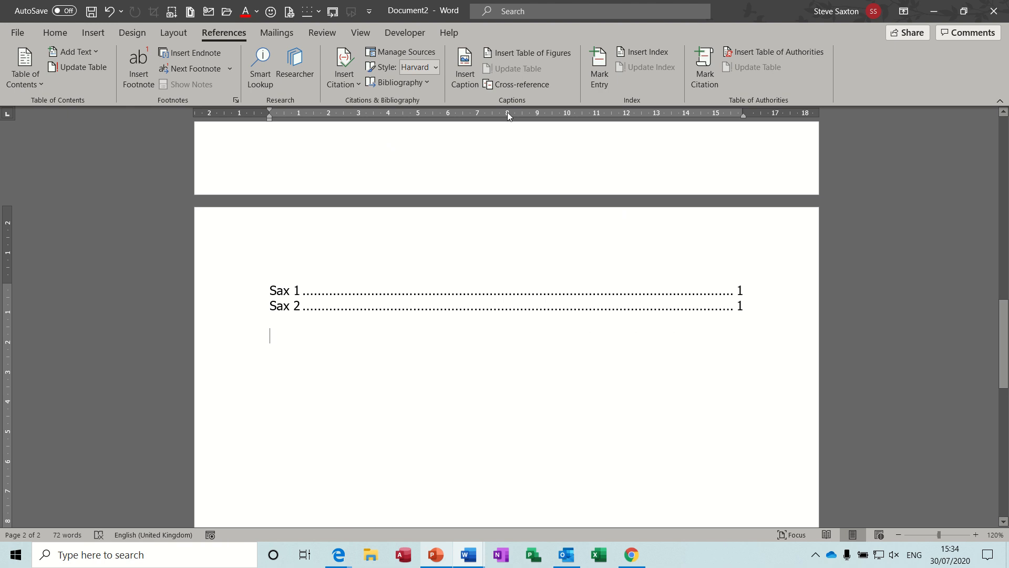
Insert a table of figures for the Table caption label below the Sax list, and add a new line after it
left_click(507, 51)
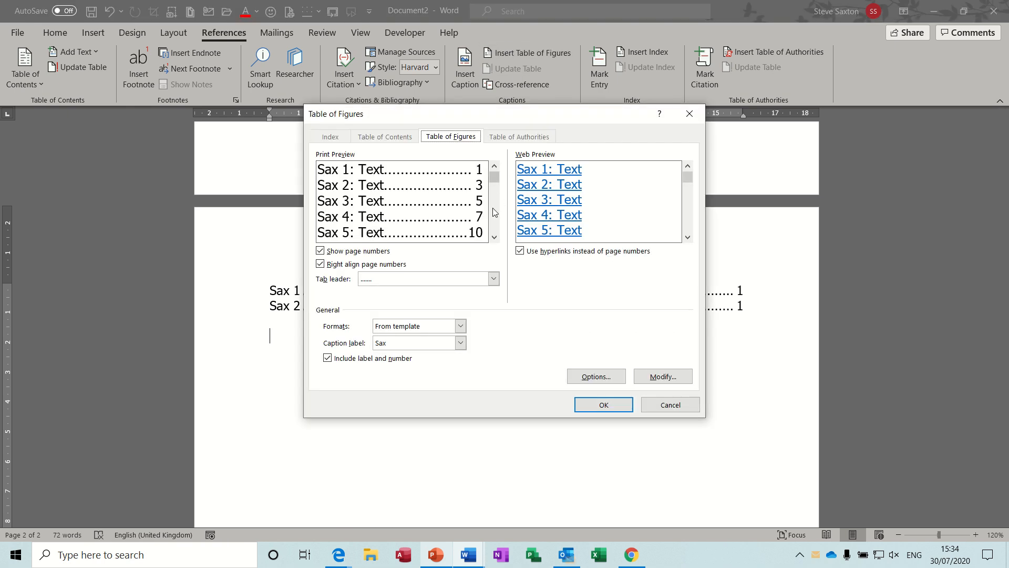
left_click(460, 342)
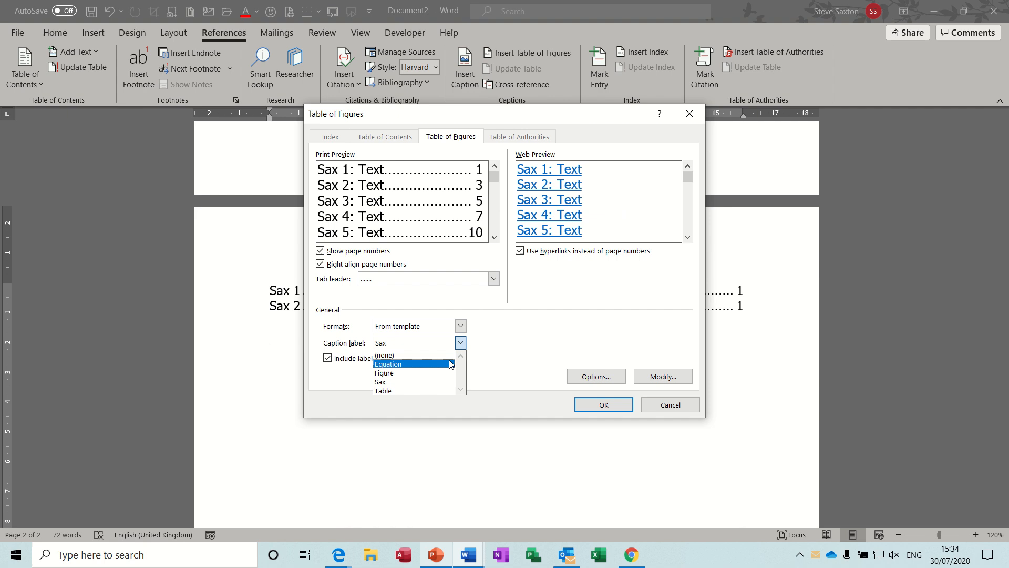
left_click(427, 390)
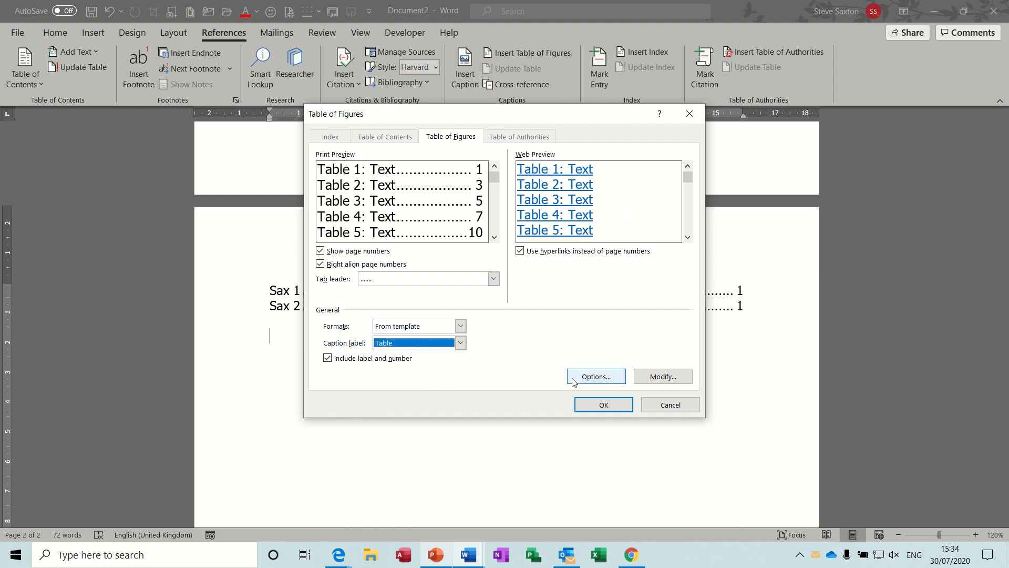
left_click(584, 405)
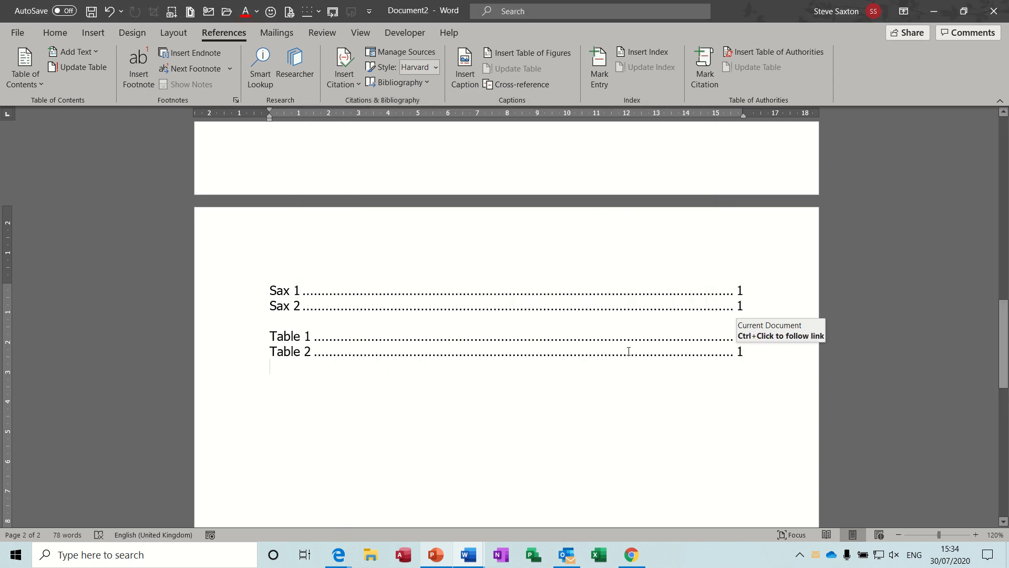
key("Return")
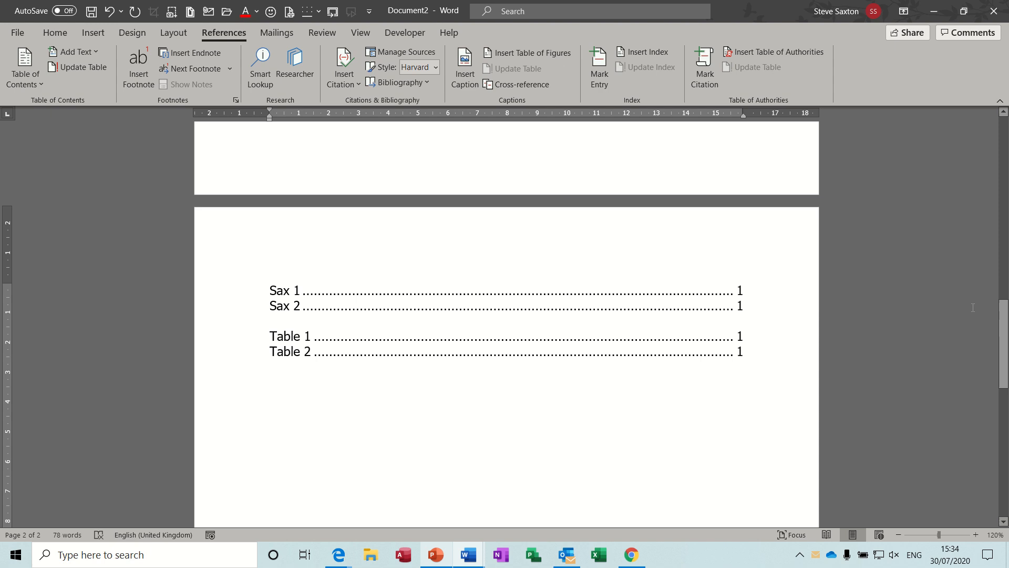
mouse_move(1004, 344)
left_mouse_down()
mouse_move(1005, 288)
mouse_move(1005, 351)
left_mouse_up()
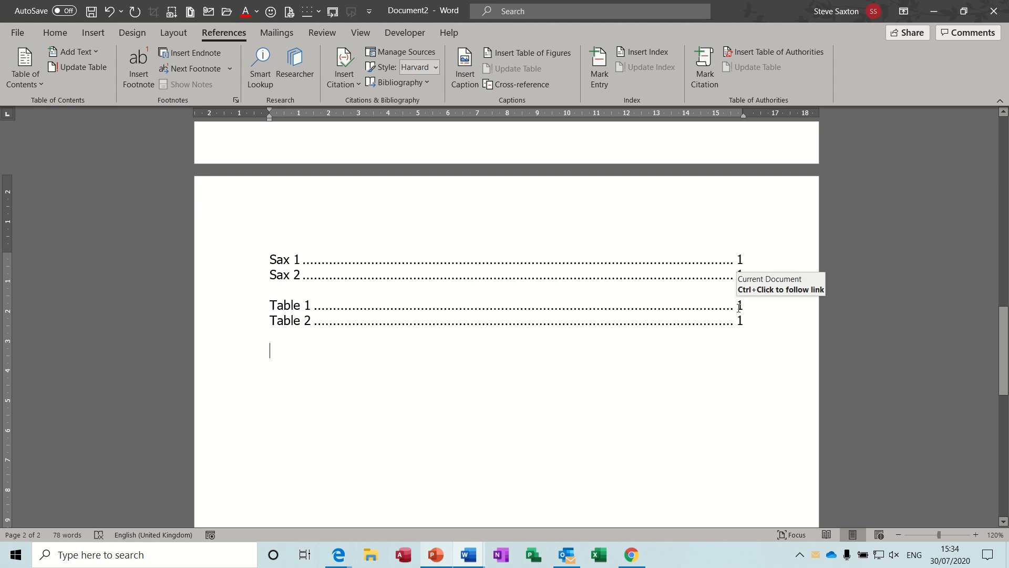
left_click(739, 307)
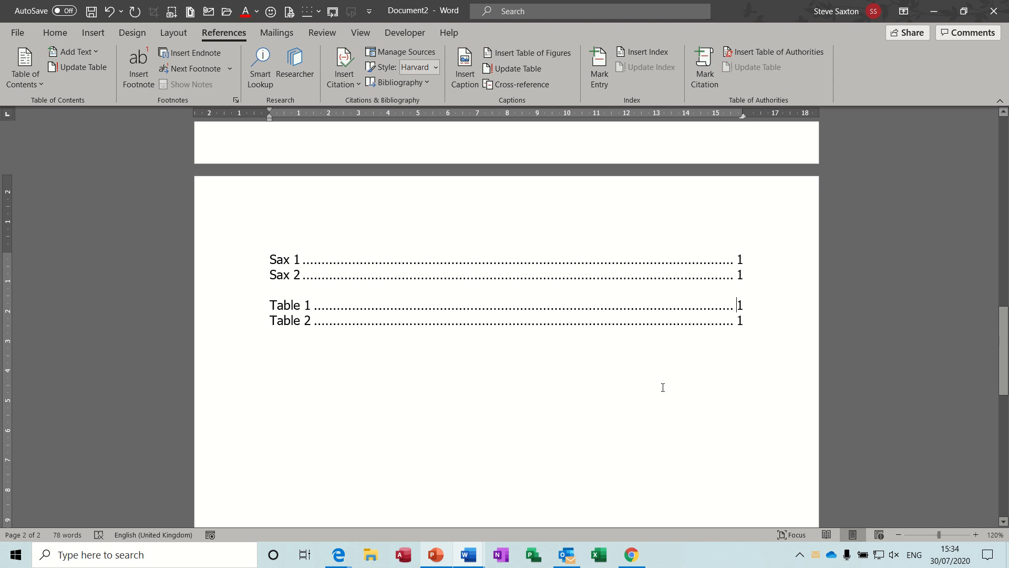
Close the captions document without saving its changes
key("ctrl+w")
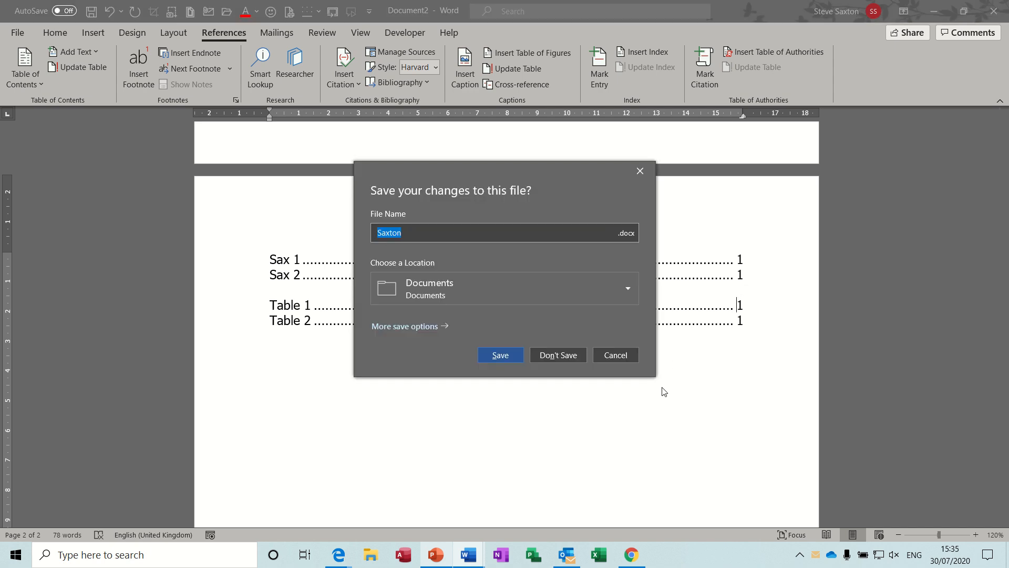
left_click(558, 355)
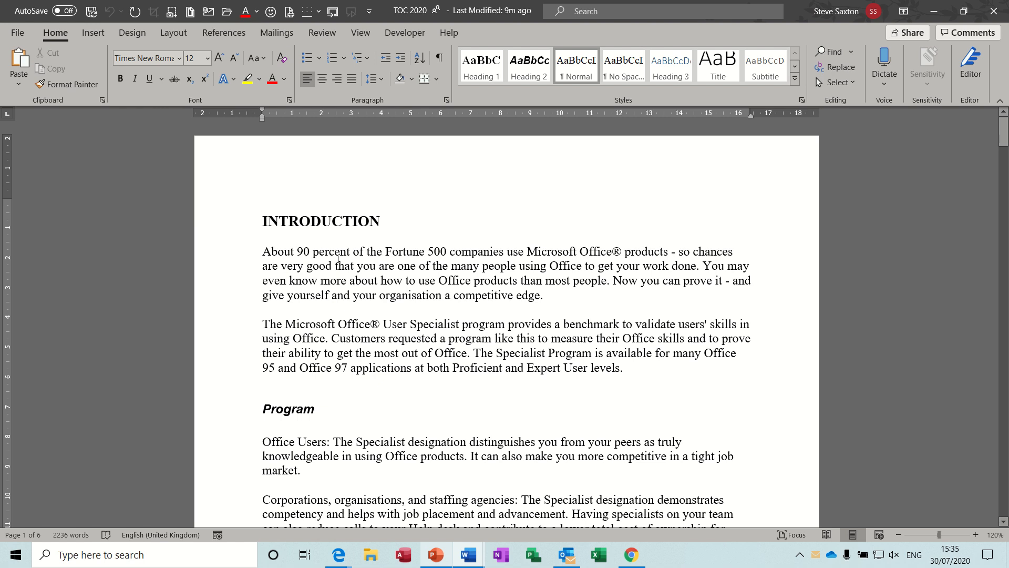
Insert an Automatic Table 1 table of contents above the INTRODUCTION heading
left_click(227, 225)
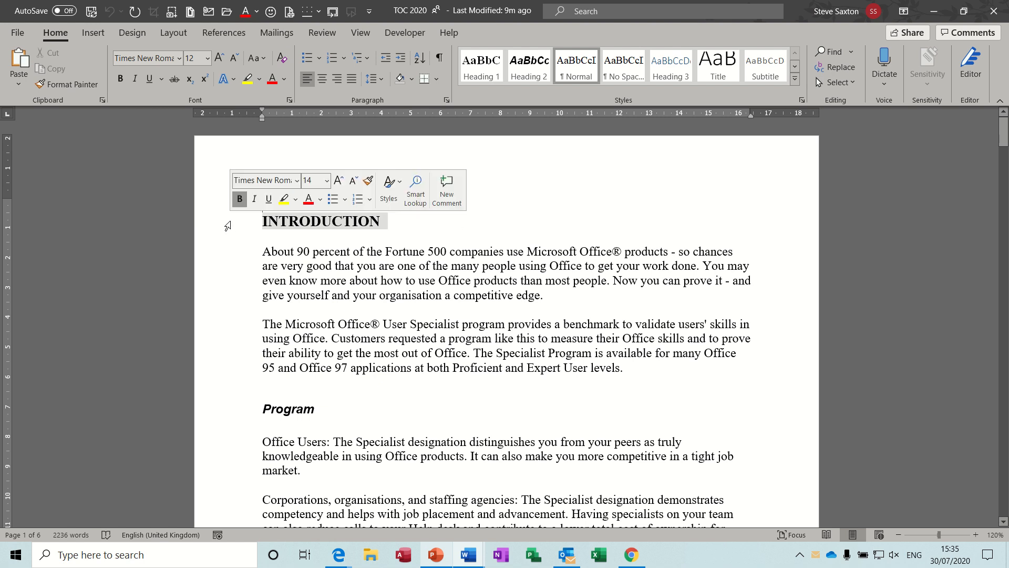
left_click(263, 195)
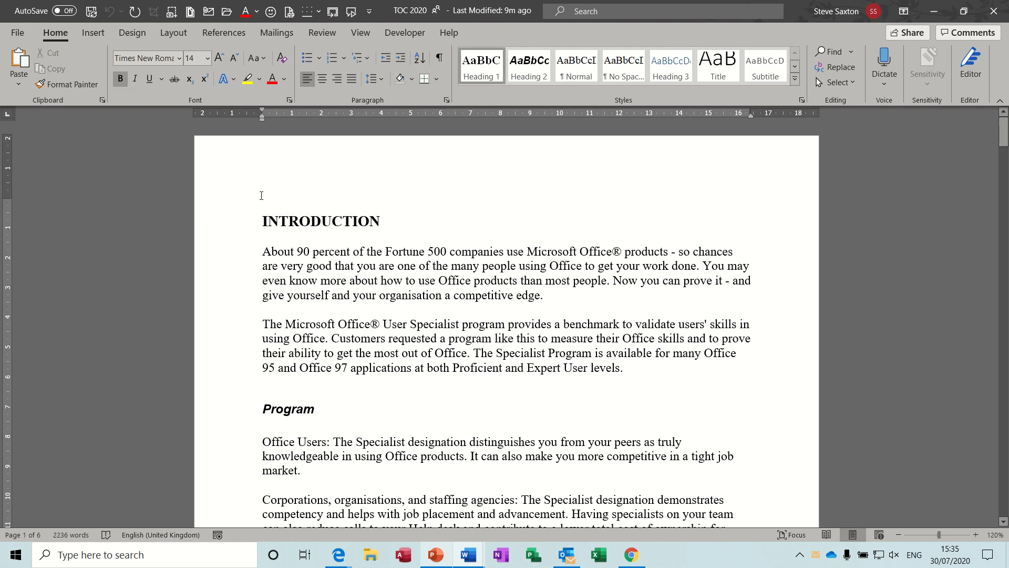
left_click(226, 33)
left_click(34, 62)
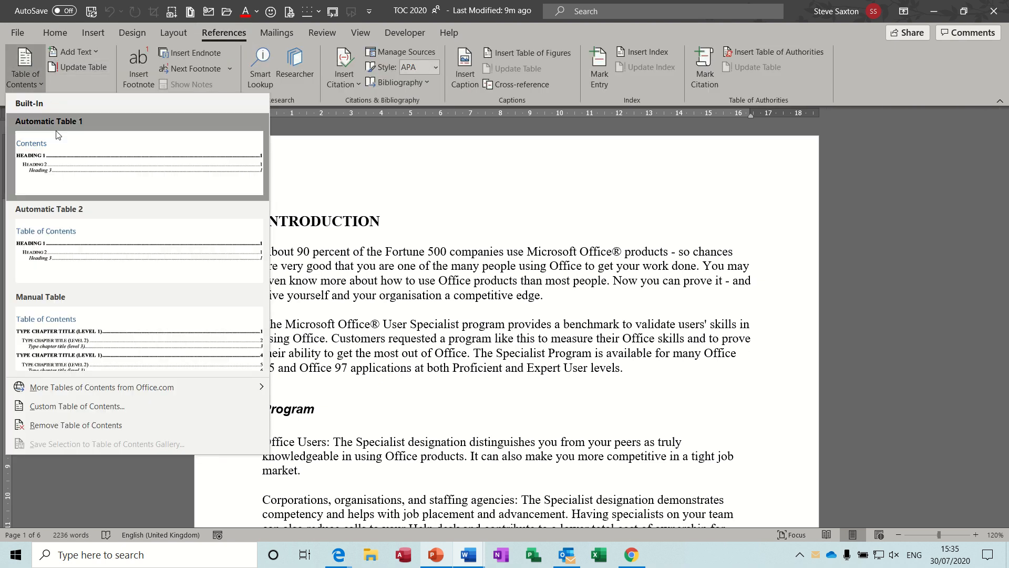
left_click(75, 168)
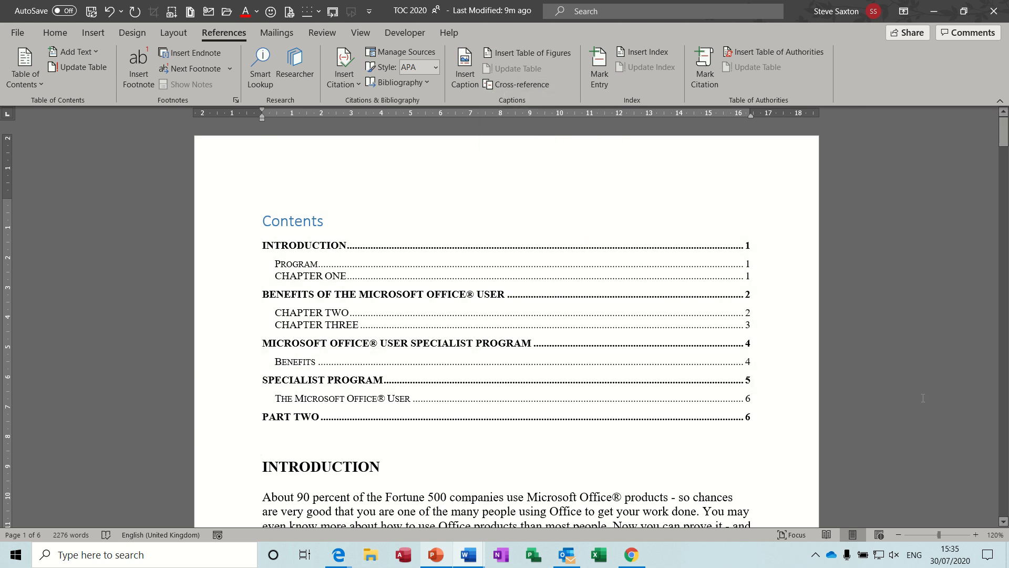
Insert a hyperlinked Above/below cross-reference to the CHAPTER THREE heading at the end of the second INTRODUCTION paragraph
left_click_drag(1003, 131, 1004, 148)
left_click(634, 384)
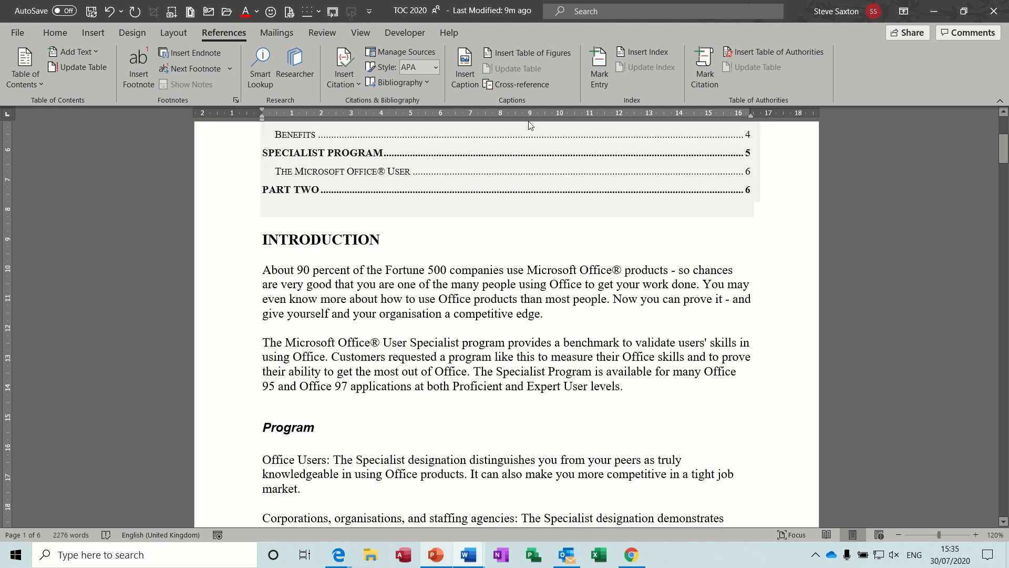
left_click(522, 87)
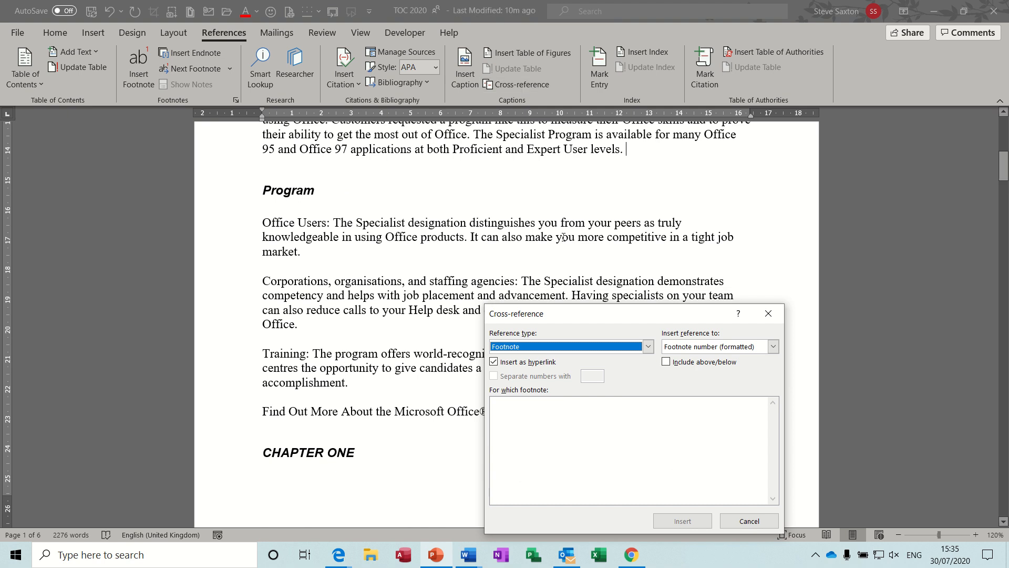
left_click(649, 347)
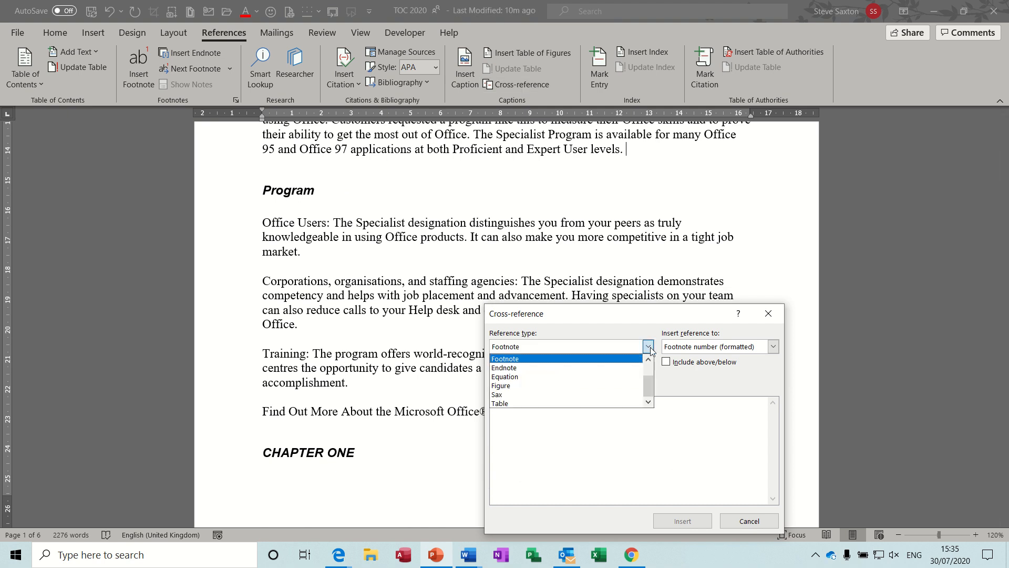
left_click(649, 359)
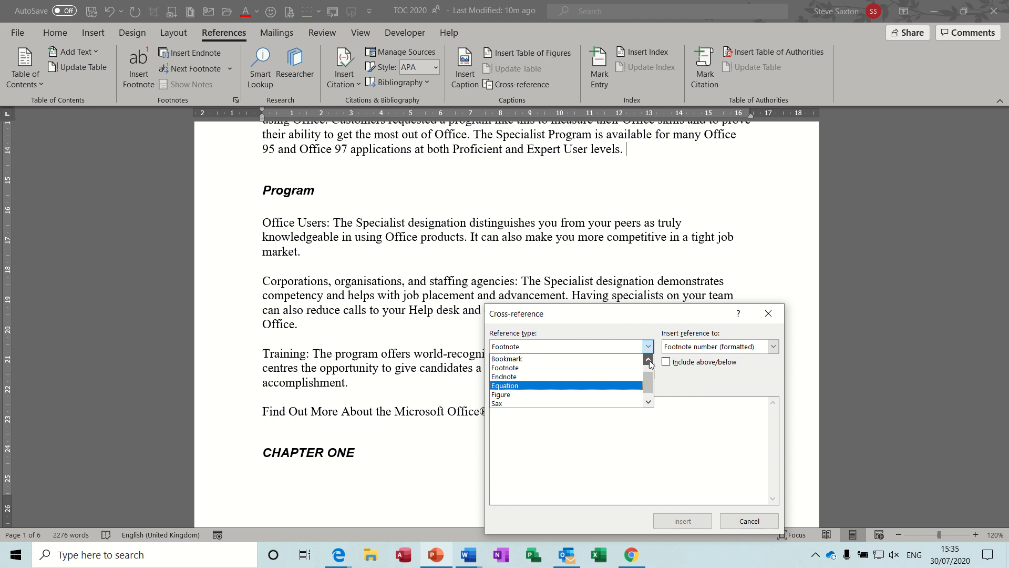
left_click(649, 360)
left_click(648, 359)
left_click(616, 369)
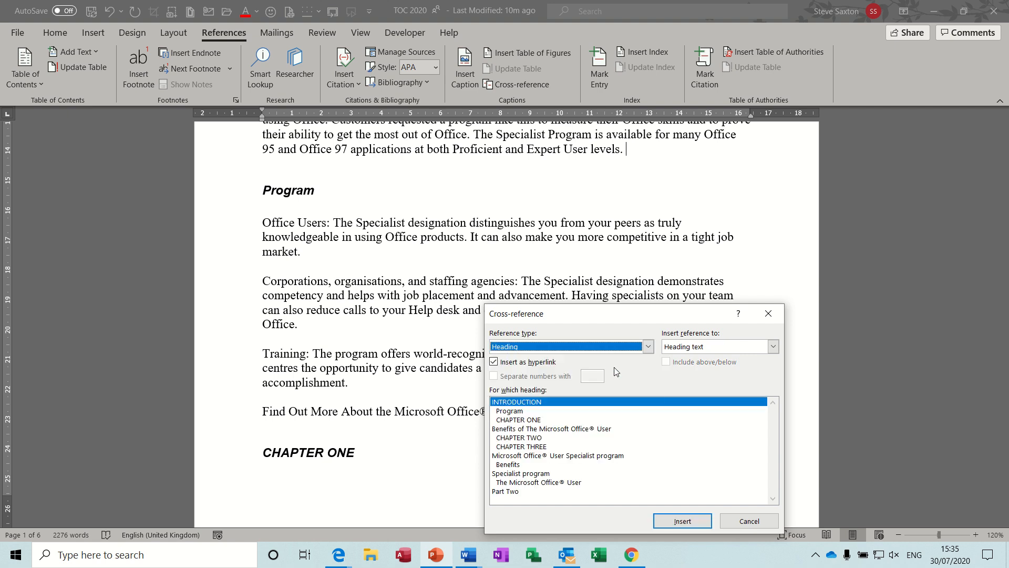
left_click(773, 347)
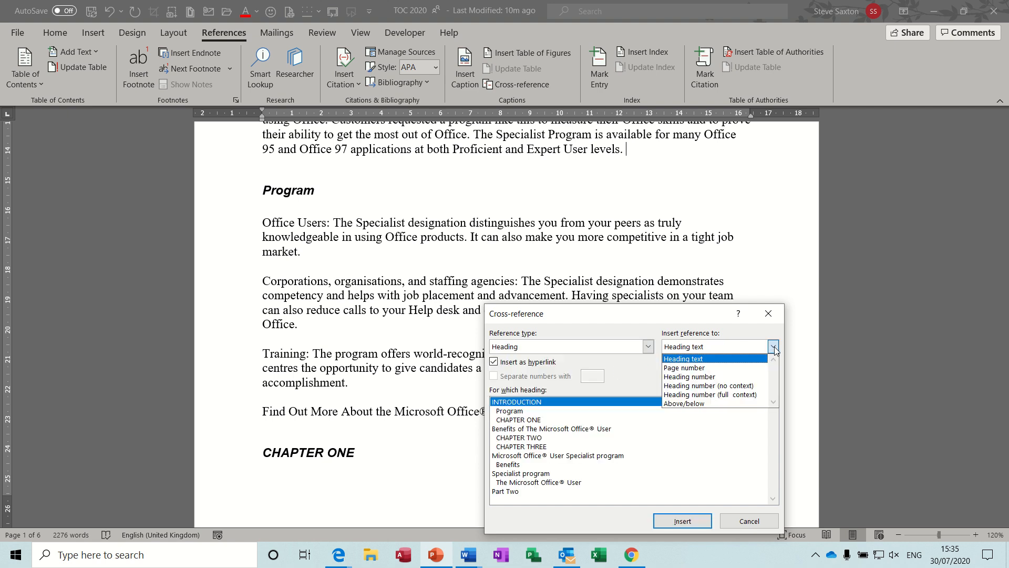
left_click(720, 404)
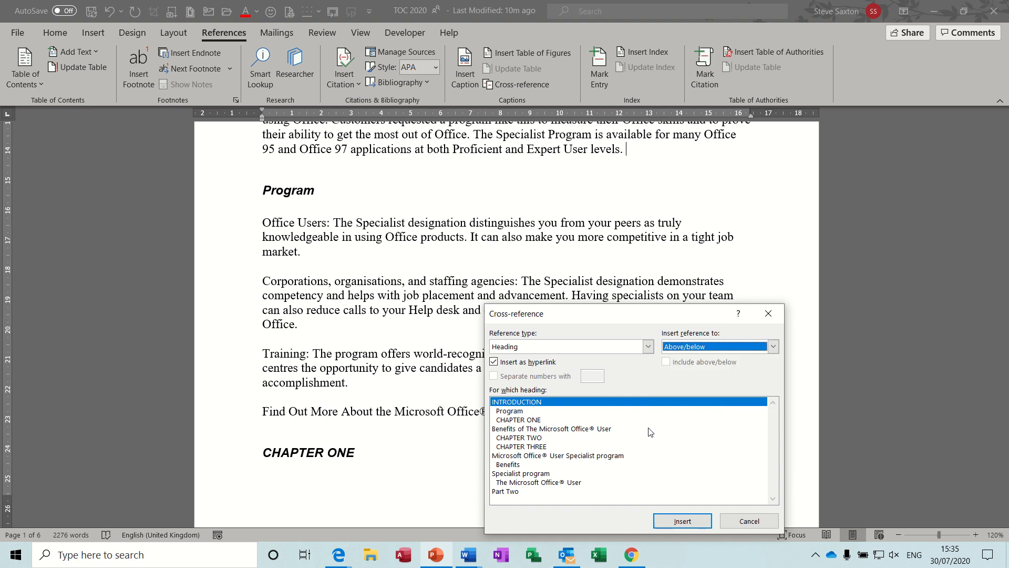
left_click(536, 447)
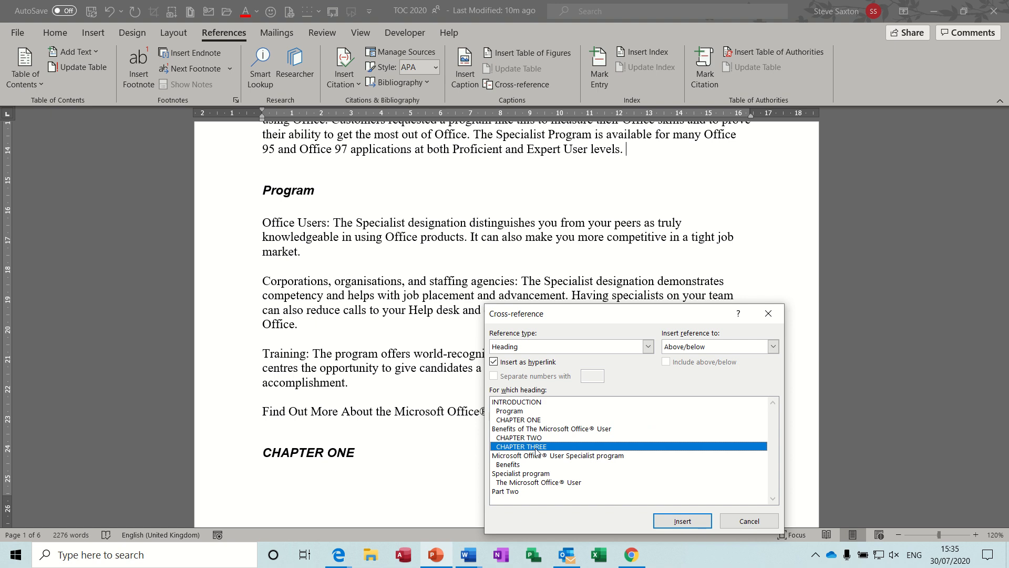
left_click(679, 522)
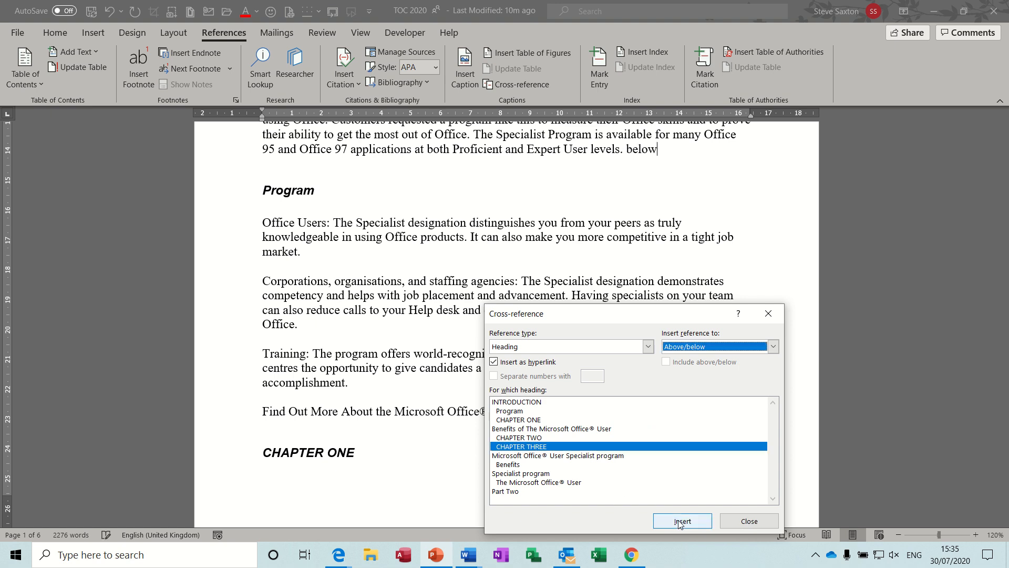
left_click(749, 522)
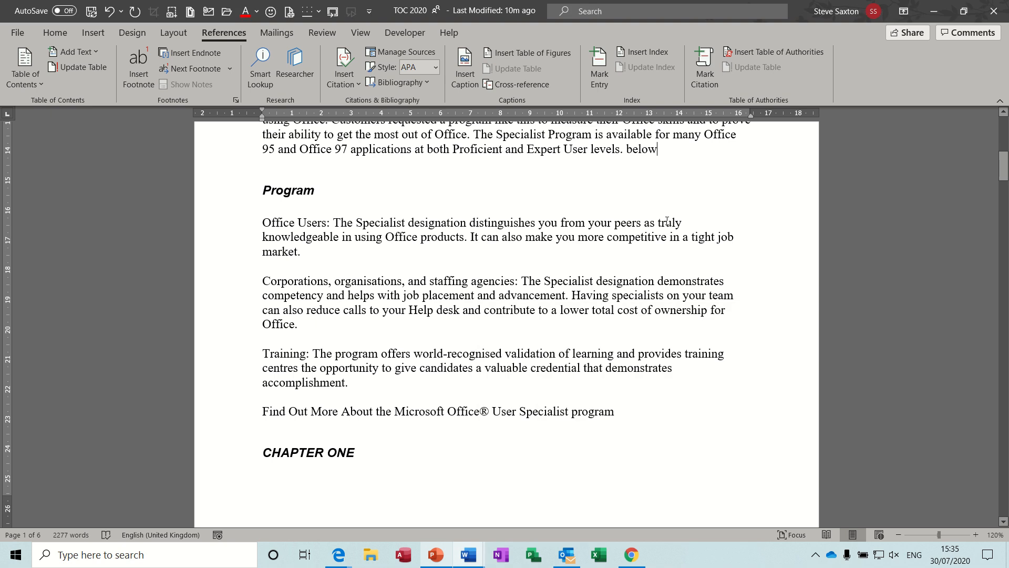
Add the text "See Chapter " before the cross-reference to CHAPTER THREE and follow its link
left_click(628, 150)
type("See ")
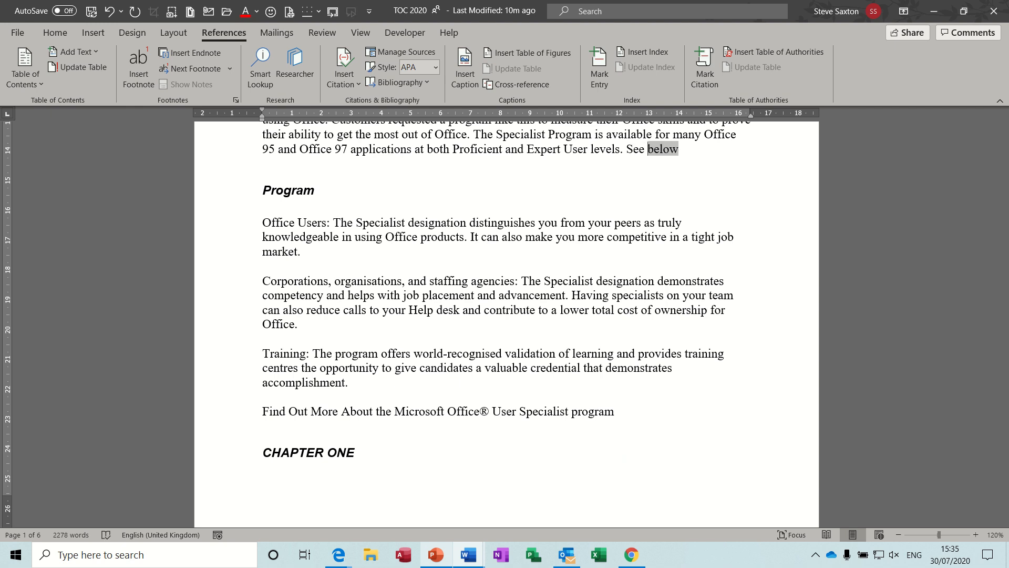
type("Chapte")
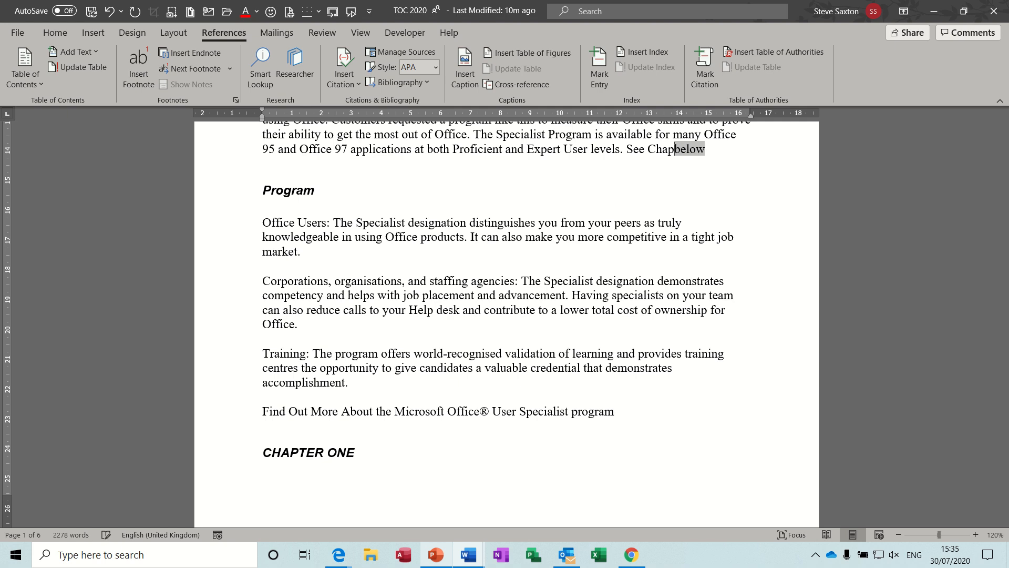
type("r")
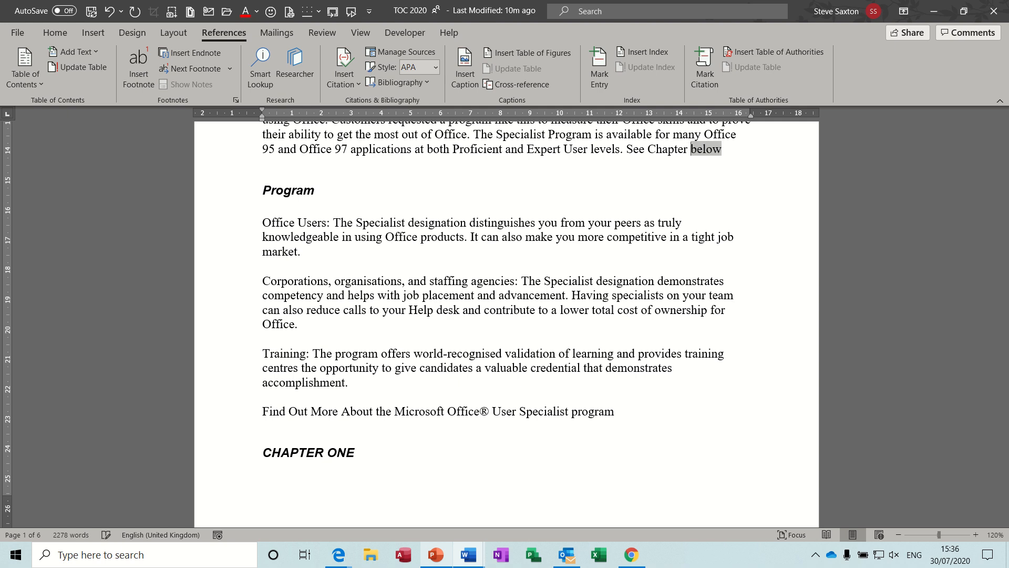
left_click(707, 148, "ctrl")
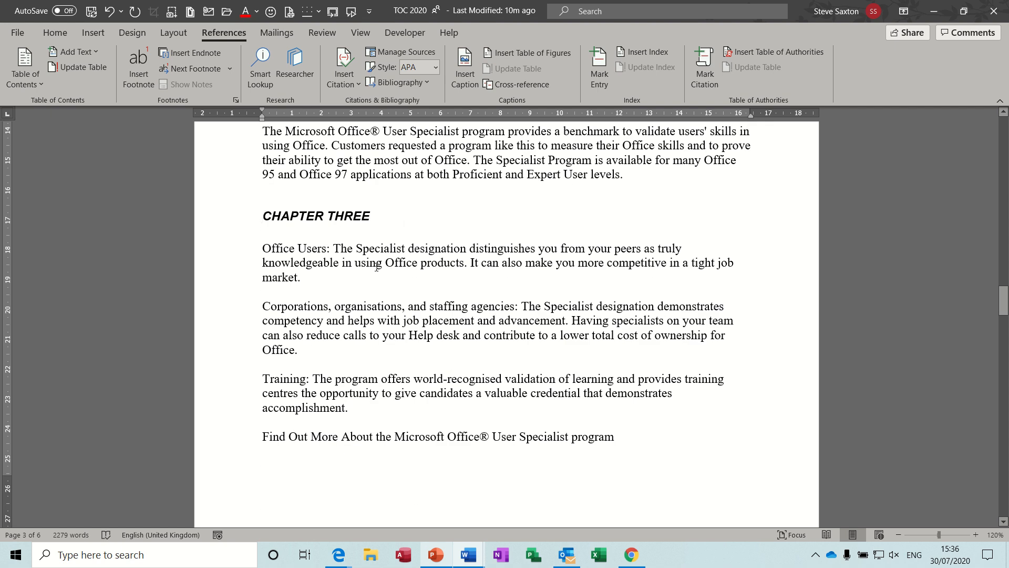
Insert a footnote reading "Not 2020" after "market." in the first CHAPTER THREE paragraph and preview it from its reference mark
left_click(325, 279)
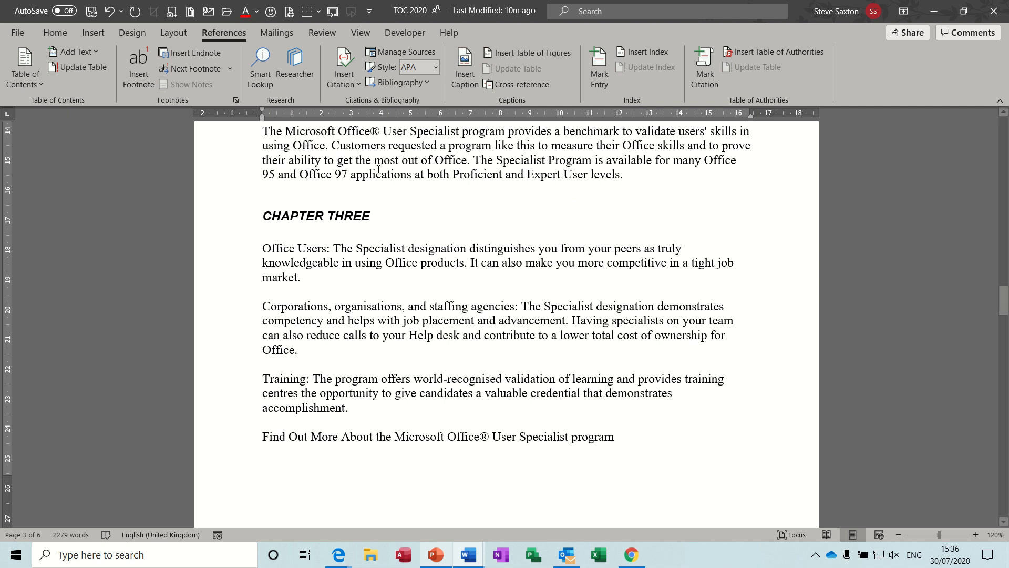
left_click(137, 62)
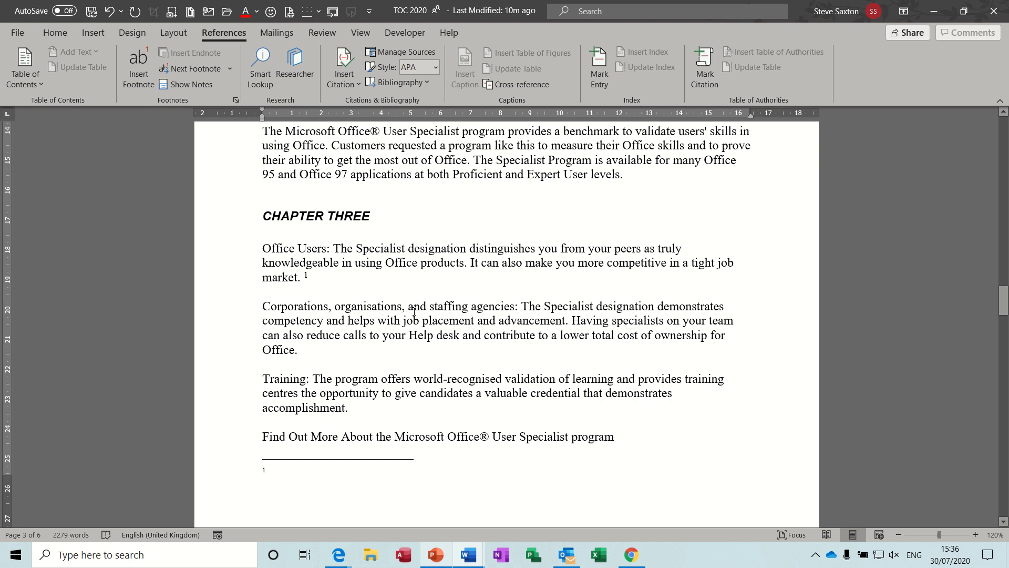
type("Not 2020")
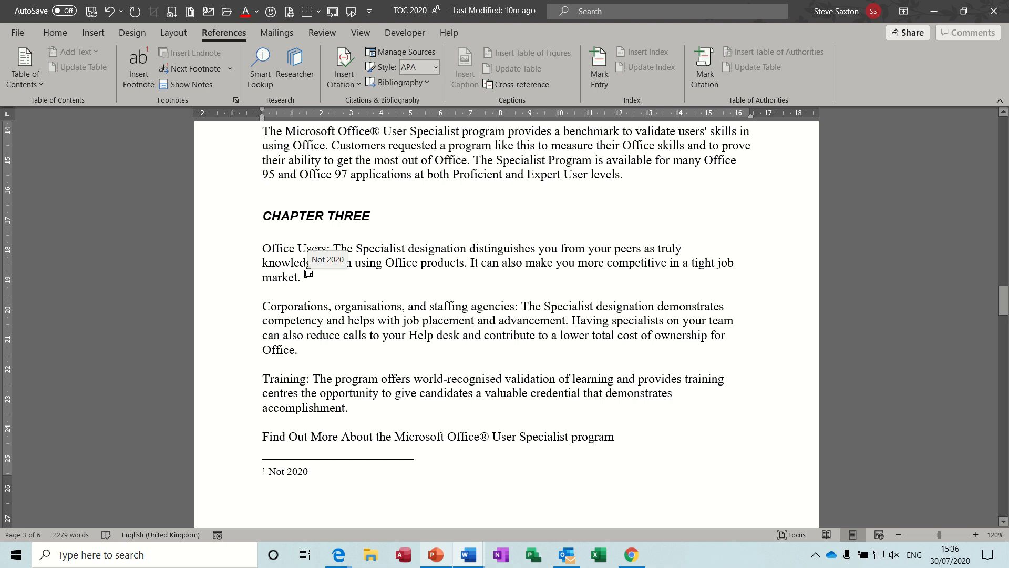
left_click(305, 274)
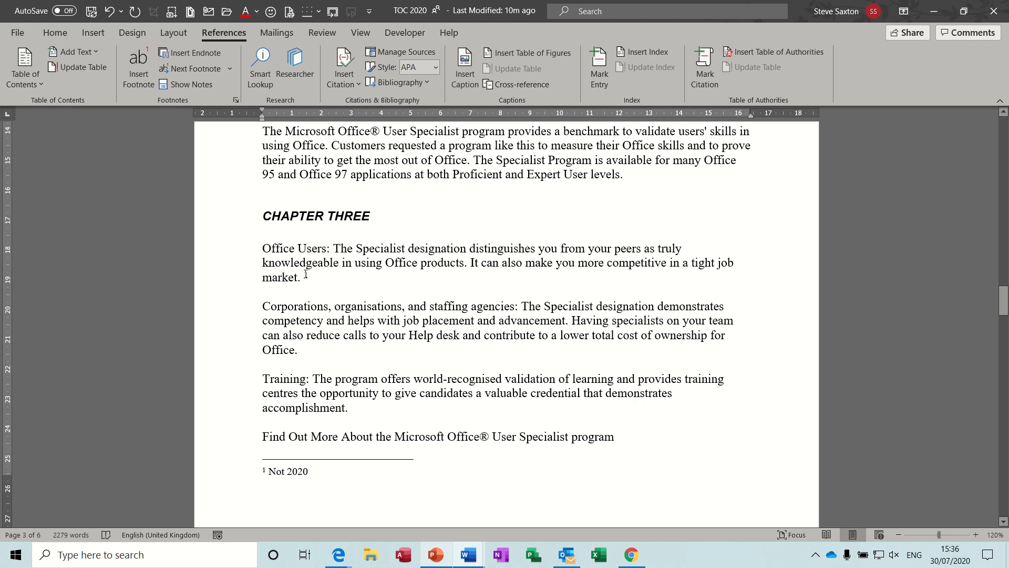
mouse_move(306, 274)
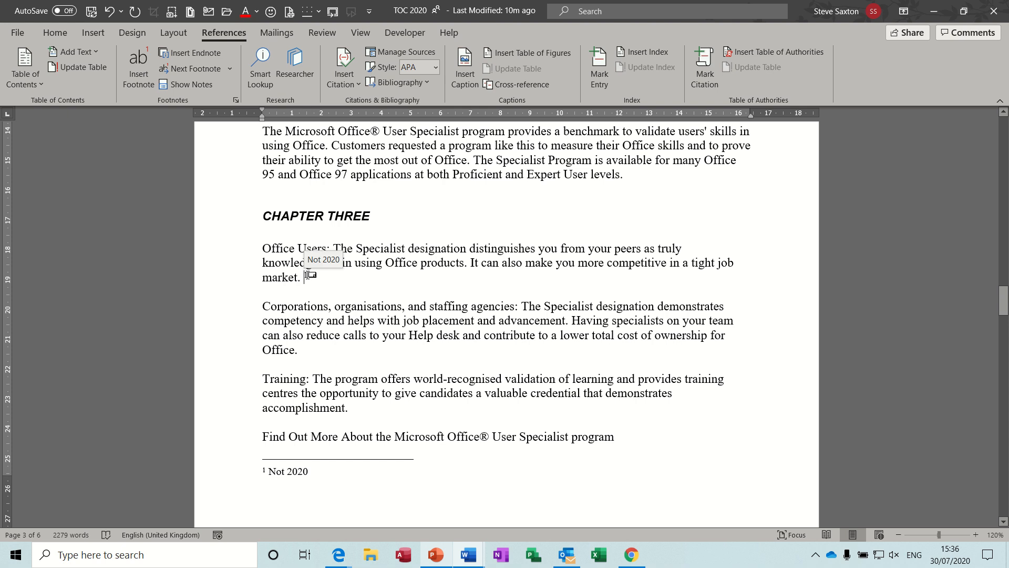
Insert a hyperlinked Above/below cross-reference to the "Not 2020" footnote directly after its reference mark
left_click_drag(308, 275, 305, 275)
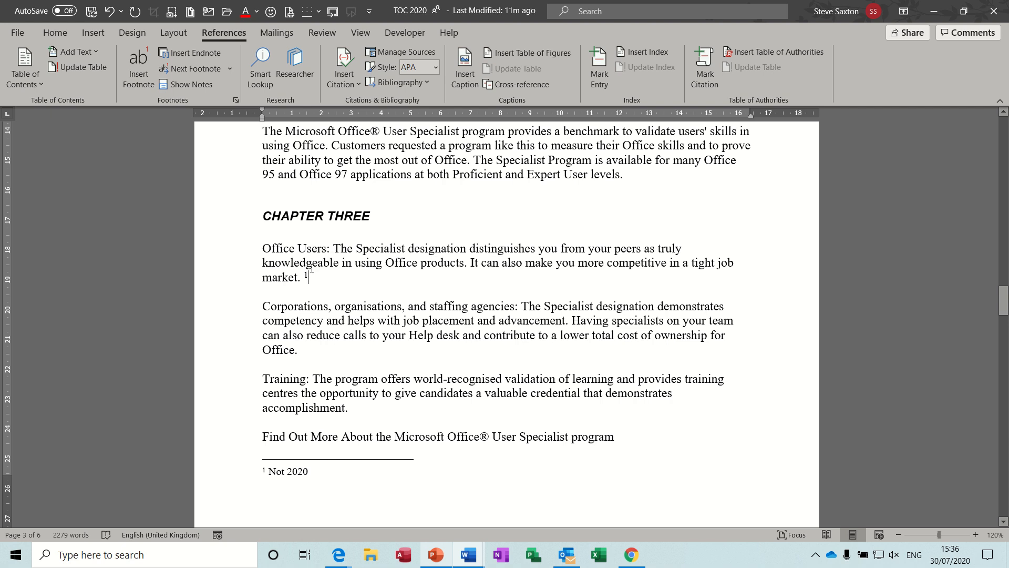
mouse_move(308, 277)
left_click(498, 84)
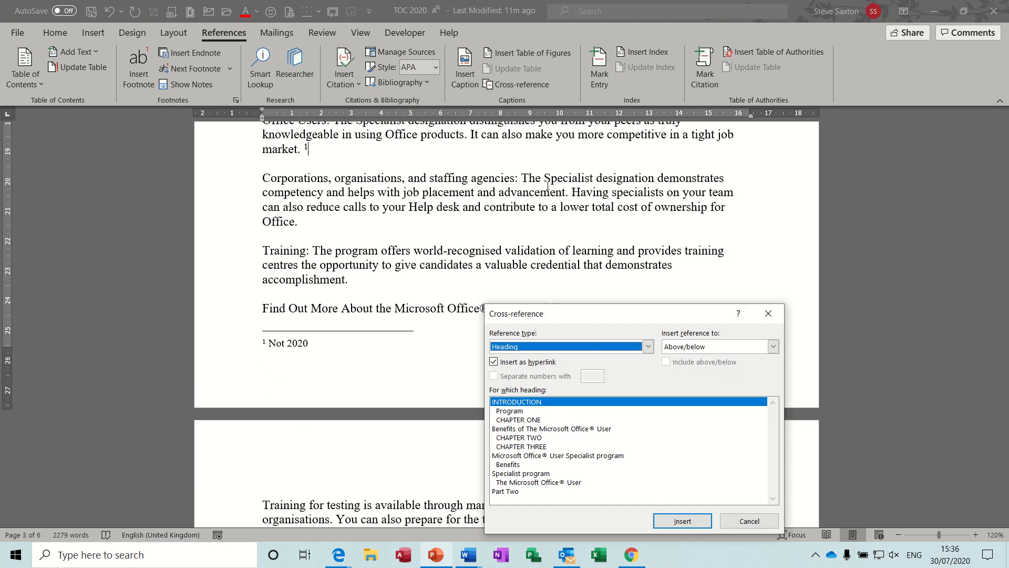
left_click(646, 348)
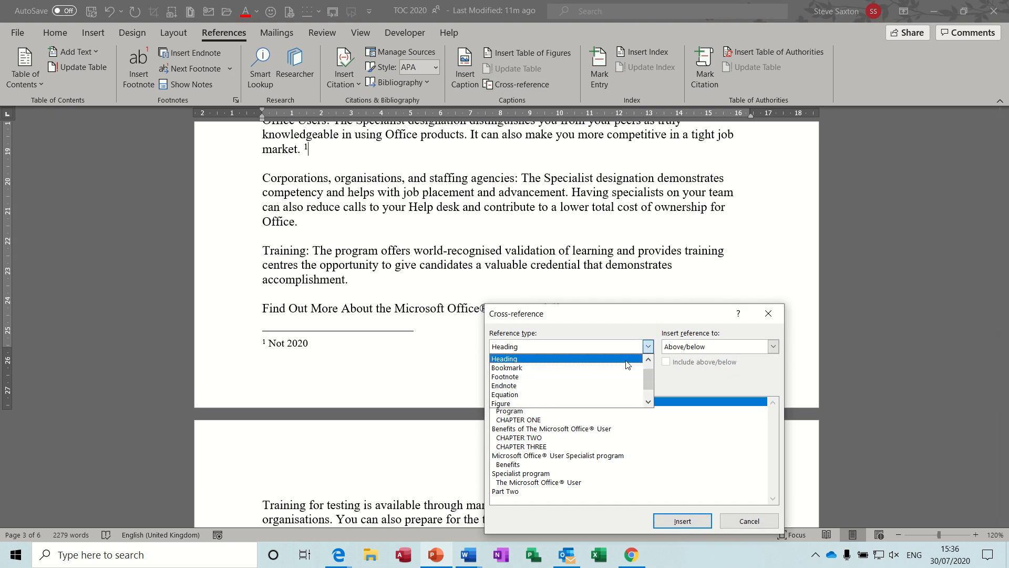
left_click(619, 377)
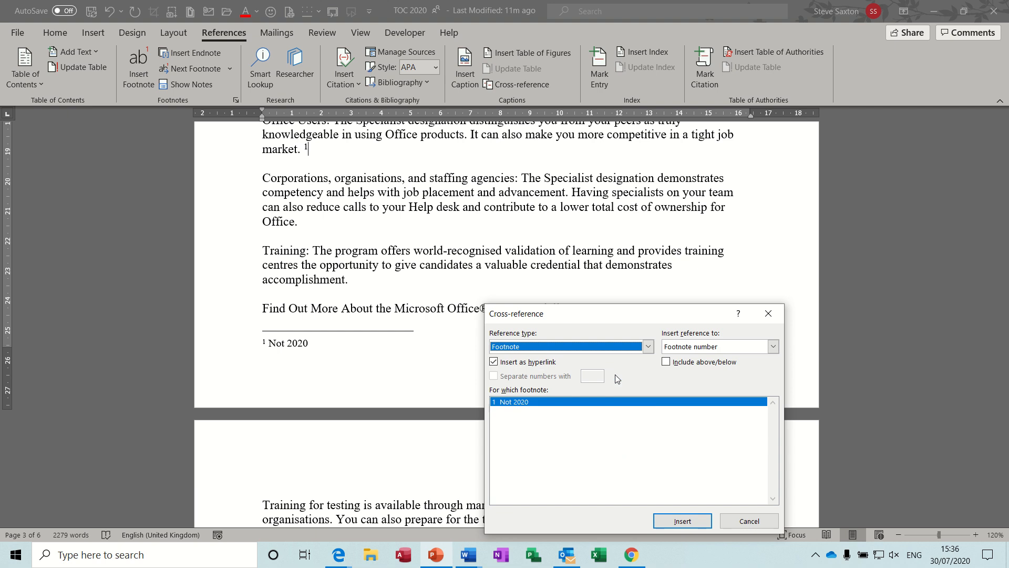
left_click(777, 349)
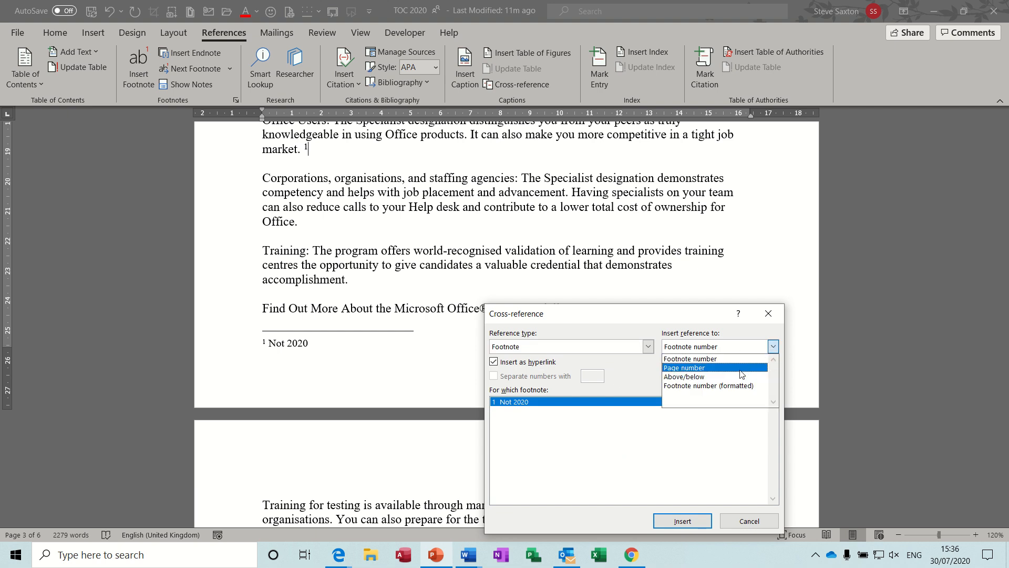
left_click(731, 377)
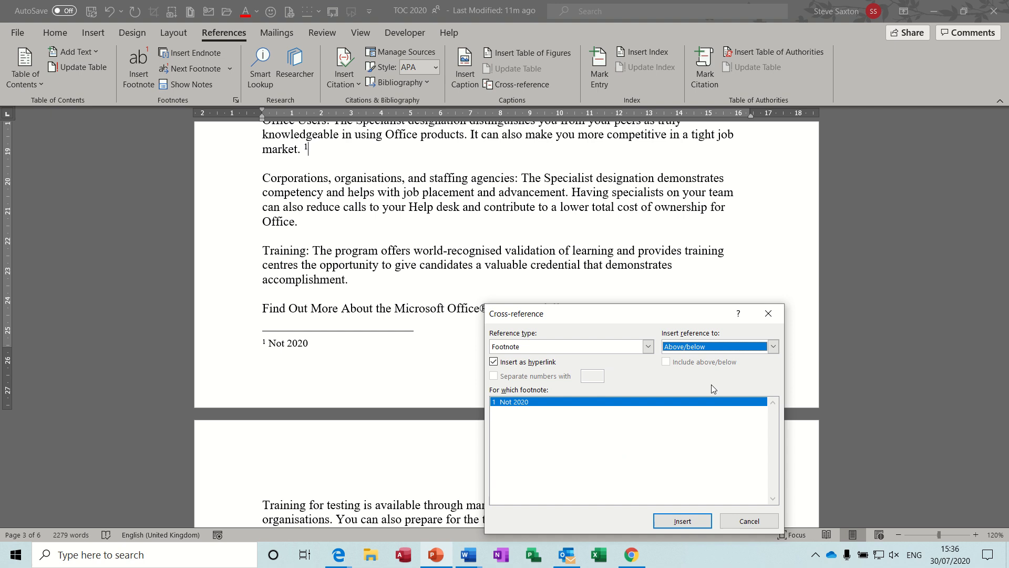
left_click(673, 521)
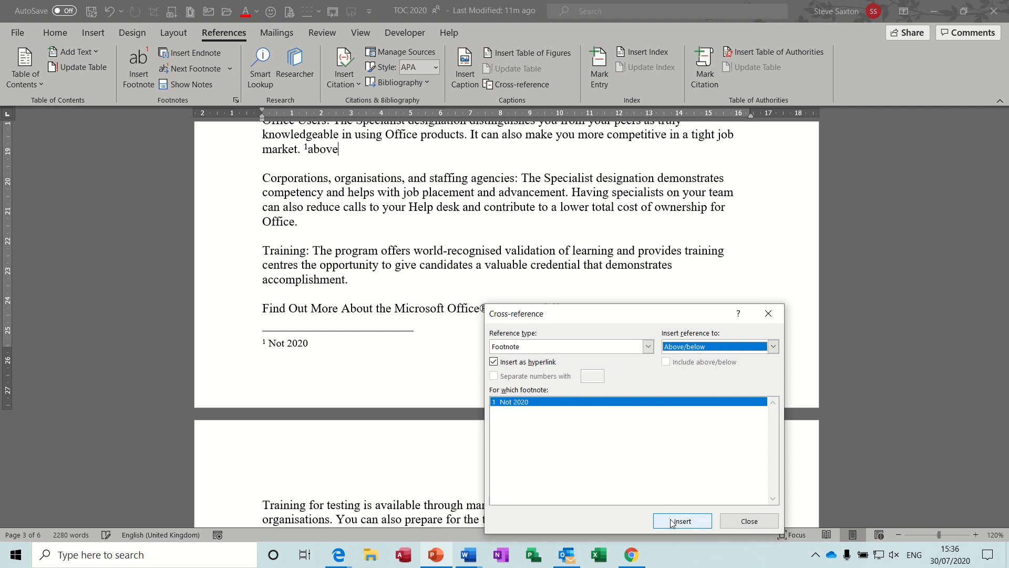
left_click(744, 521)
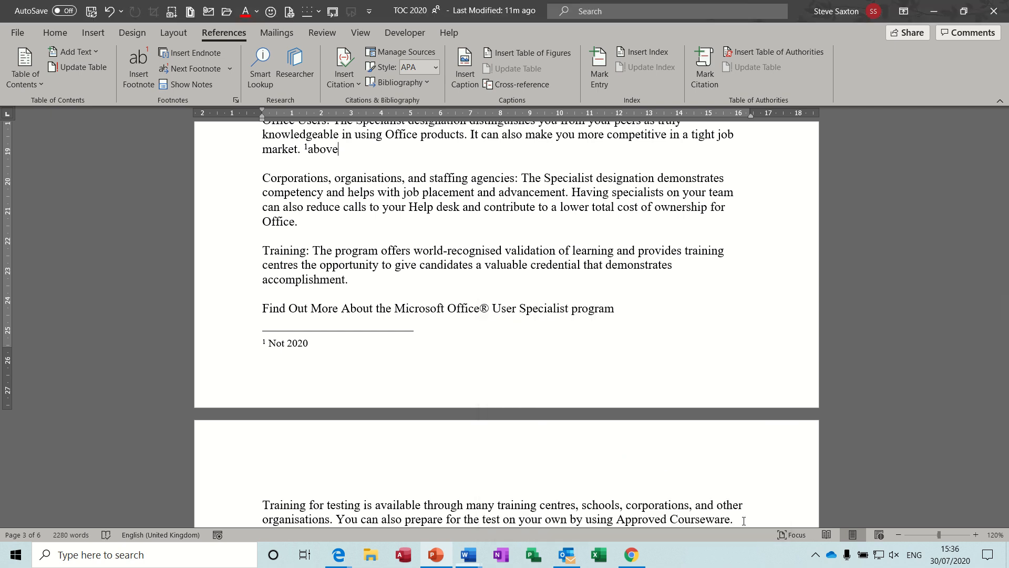
Add the text "see " before the footnote cross-reference and follow its link
left_click(311, 151)
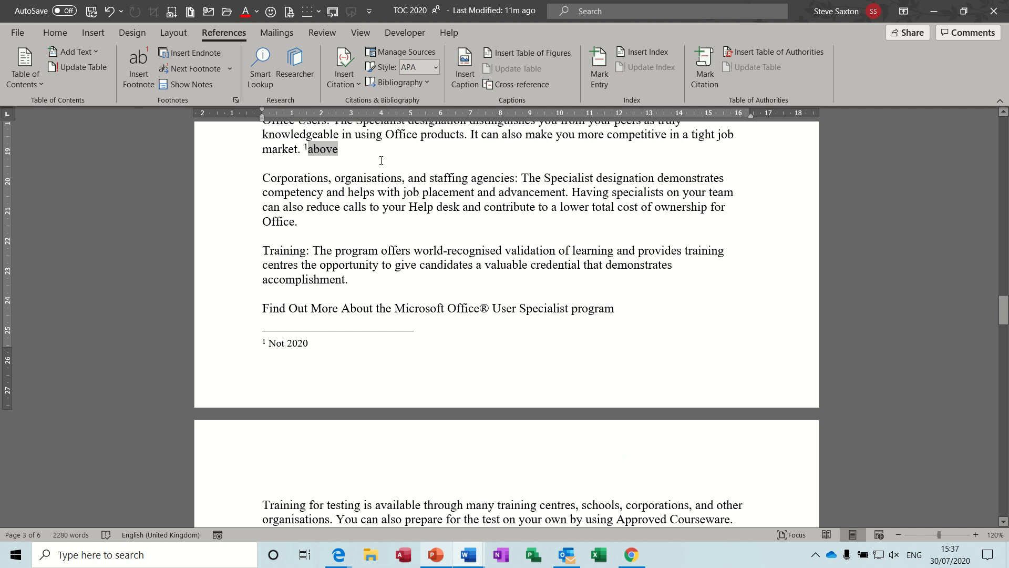
type("see")
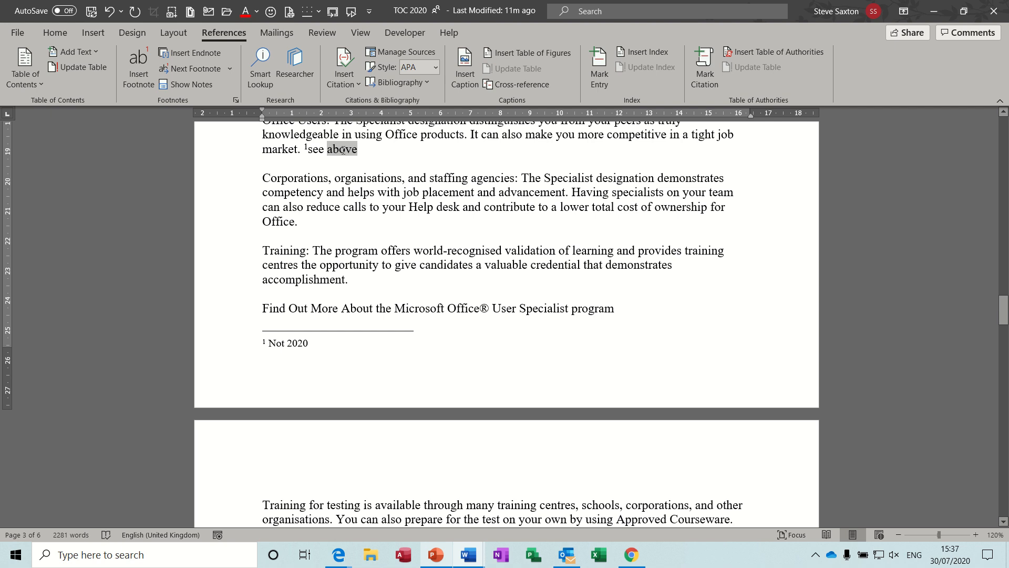
left_click(342, 150, "ctrl")
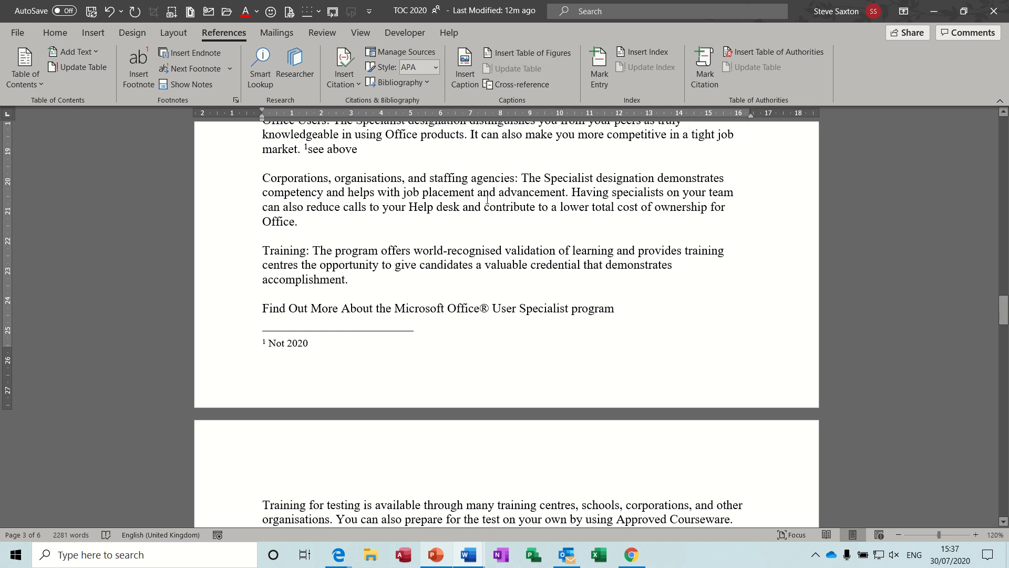
Start marking a citation for "Corporations, organisations" in the paragraph after the footnote reference, choosing the Cases category
left_click(708, 65)
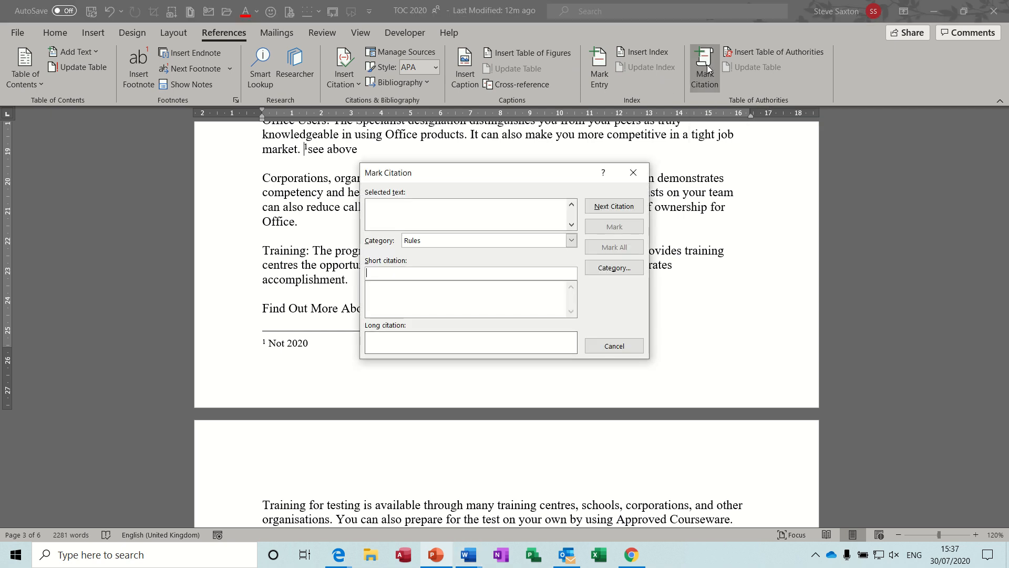
left_click_drag(509, 173, 636, 185)
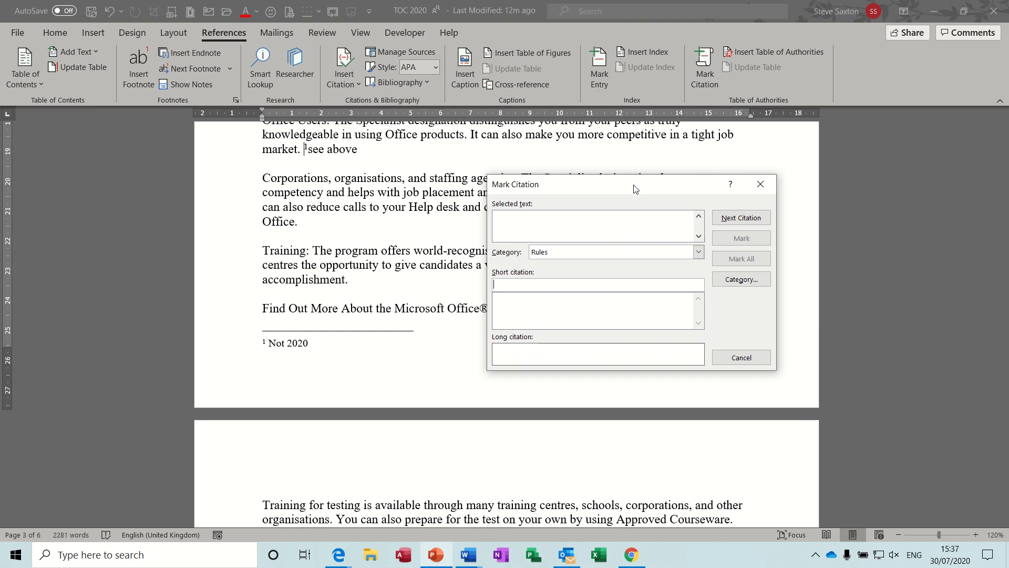
left_click(264, 179)
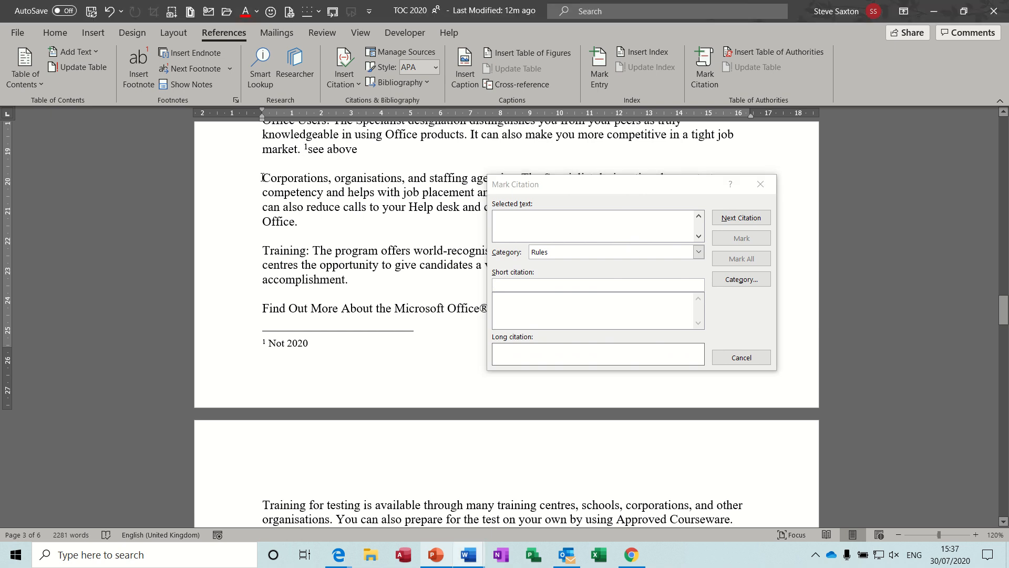
left_click_drag(262, 178, 395, 180)
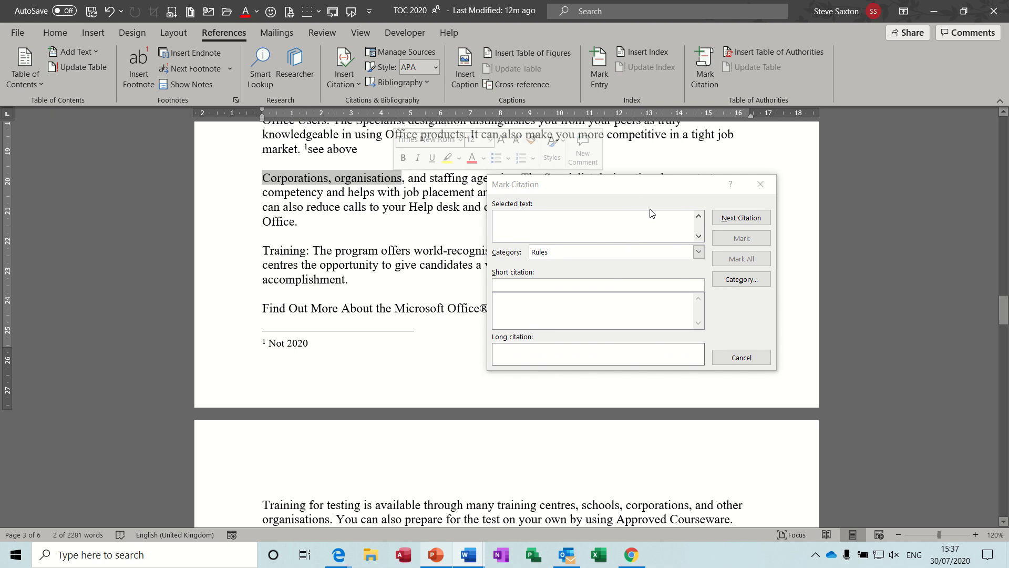
left_click(699, 252)
left_click(690, 264)
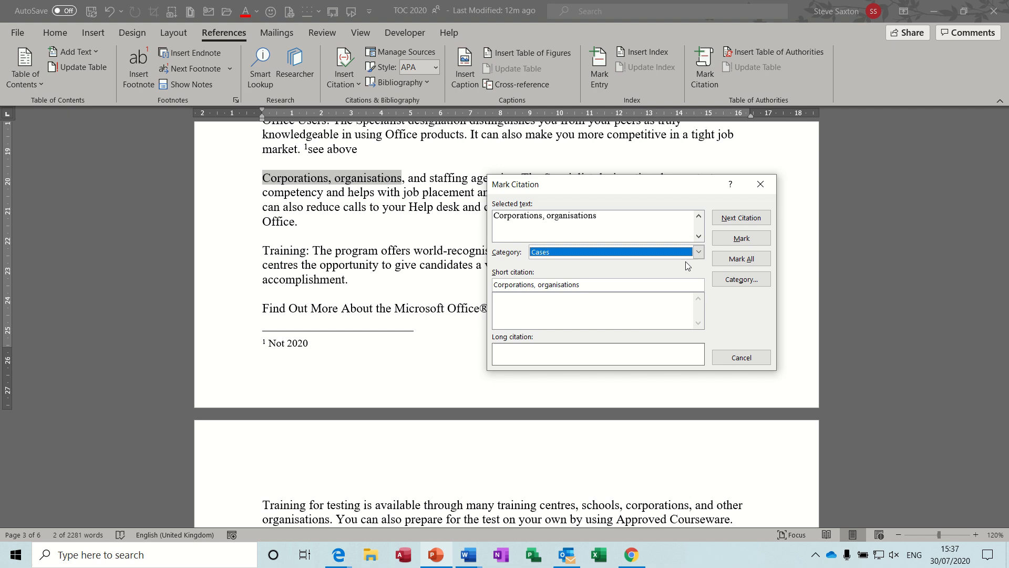
Search the whole document for the next citation, continuing from the beginning
left_click(737, 223)
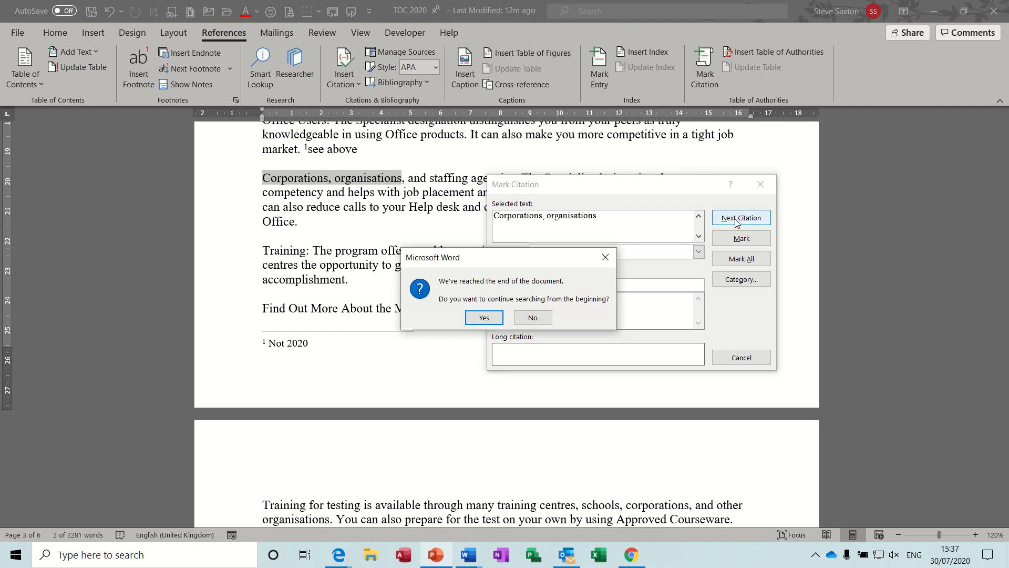
left_click(485, 321)
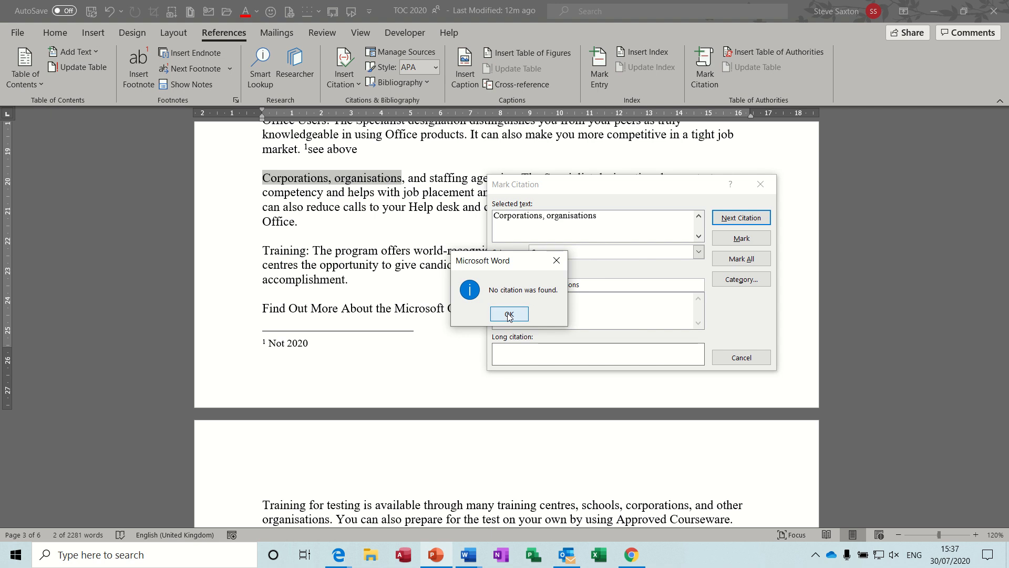
left_click(508, 317)
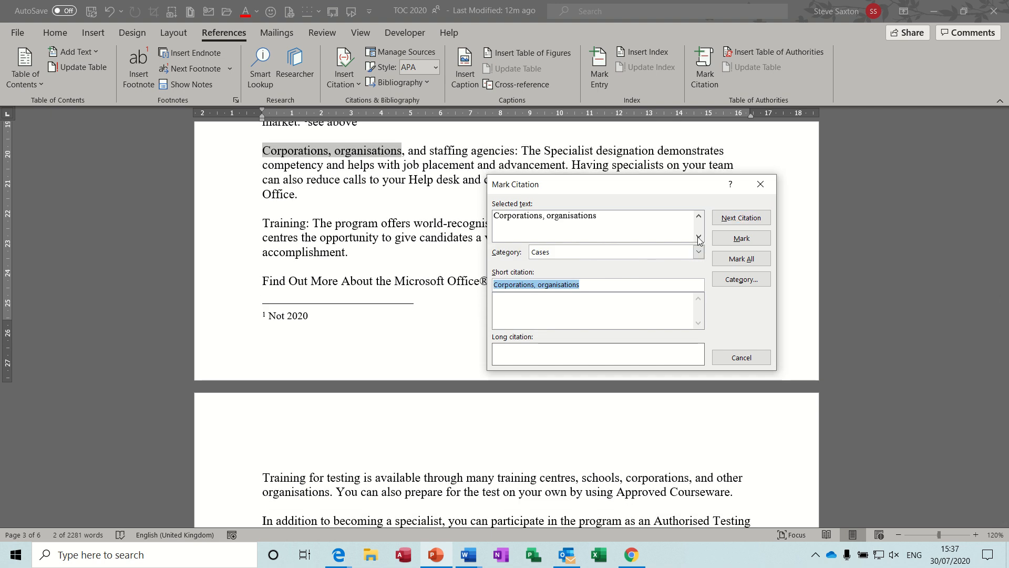
Change the category to Statutes and mark the "Corporations, organisations" citation
left_click(697, 253)
left_click(664, 270)
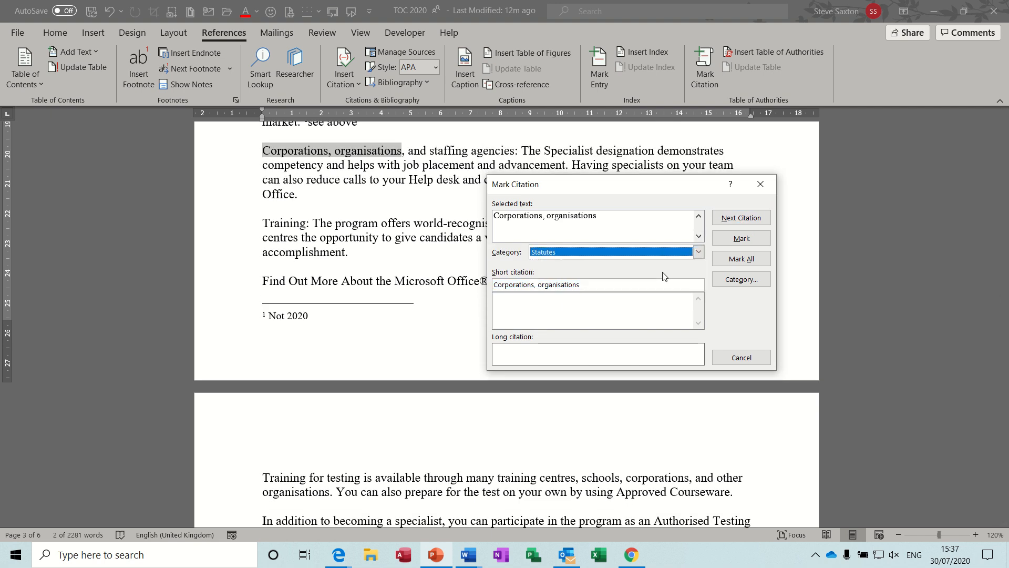
left_click(736, 238)
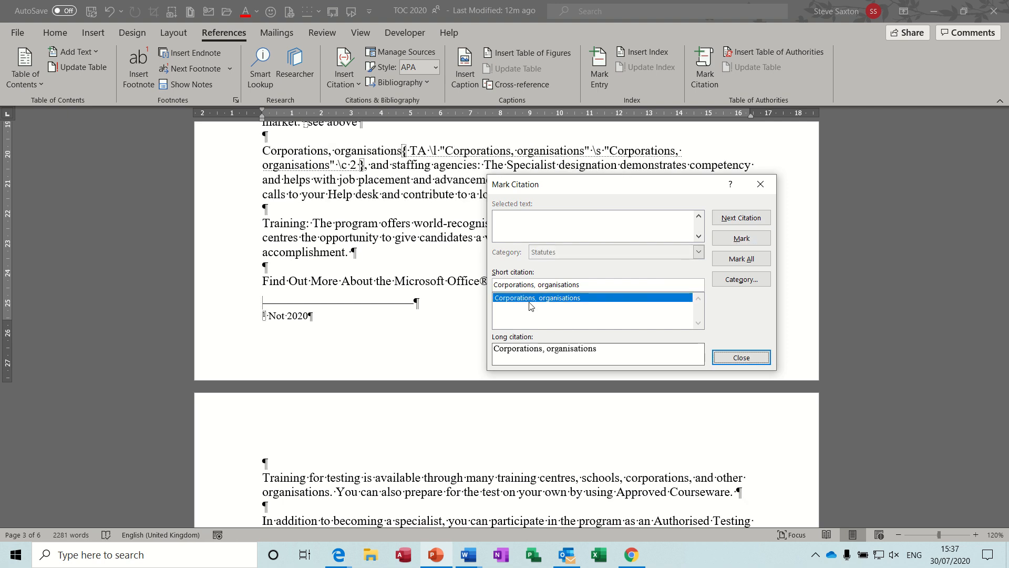
Find the next citation, and mark "organisations" in the "Training for testing" paragraph there as a Cases citation
double_click(341, 227)
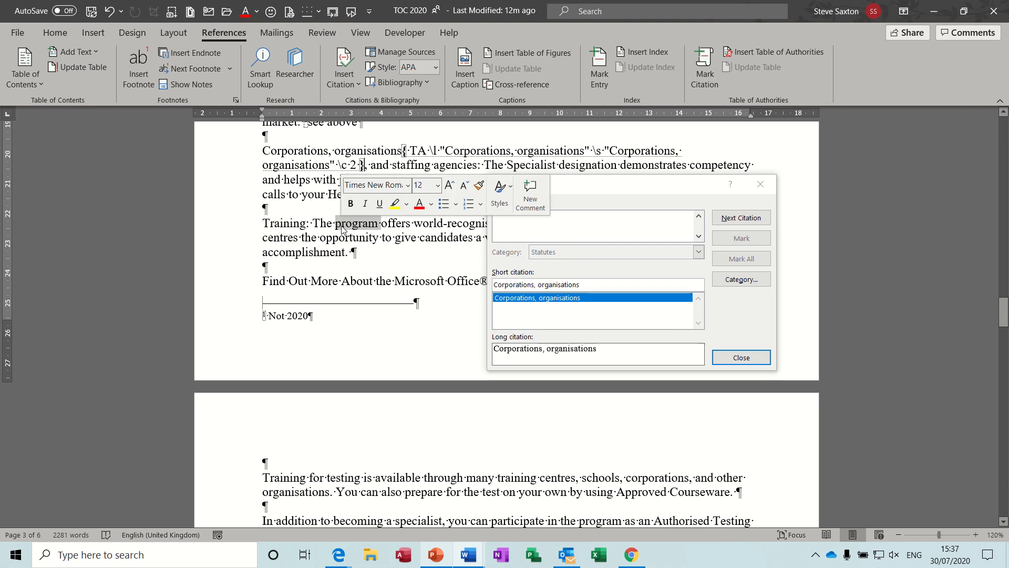
left_click(750, 220)
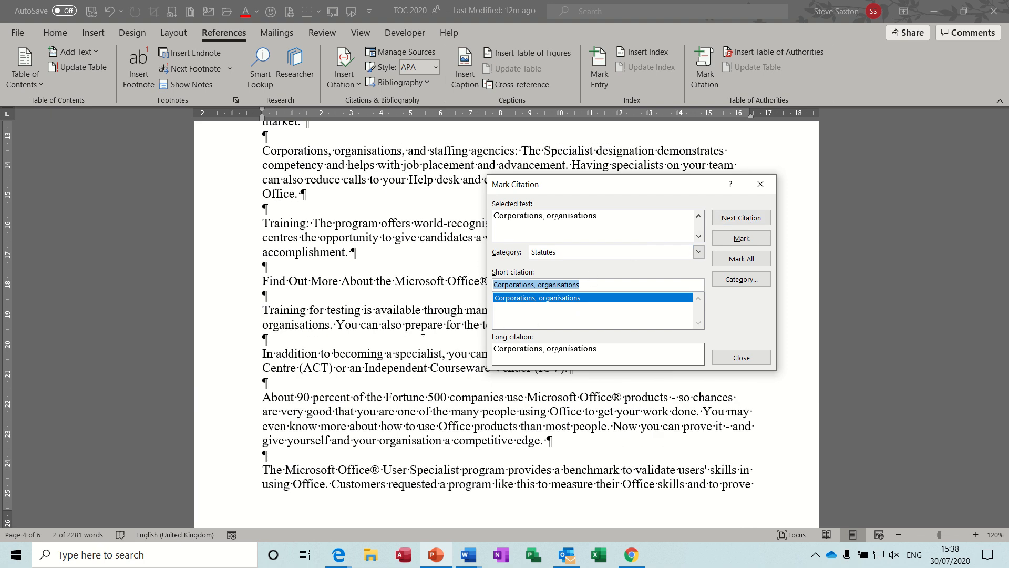
left_click(314, 326)
double_click(315, 326)
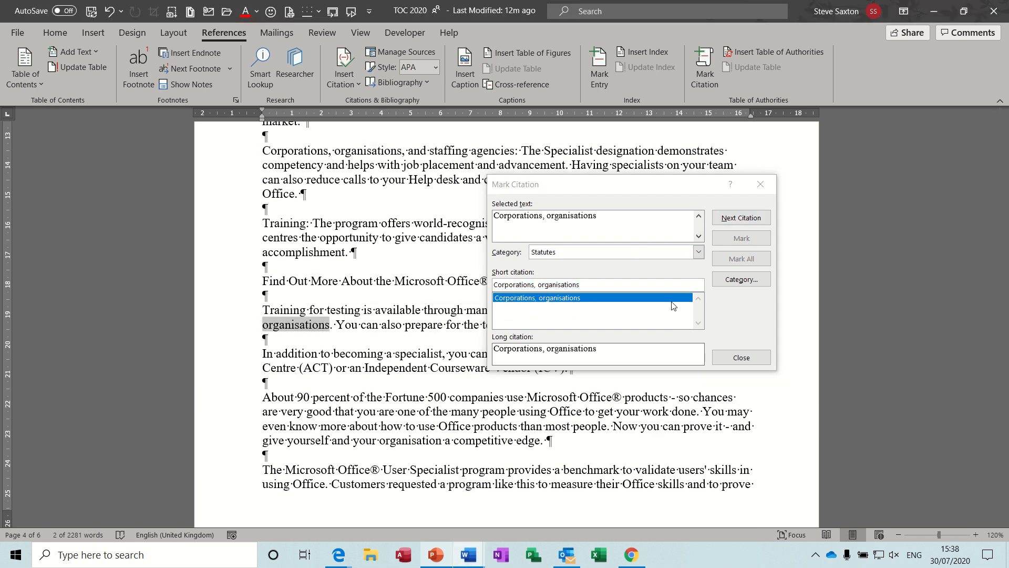
left_click(699, 252)
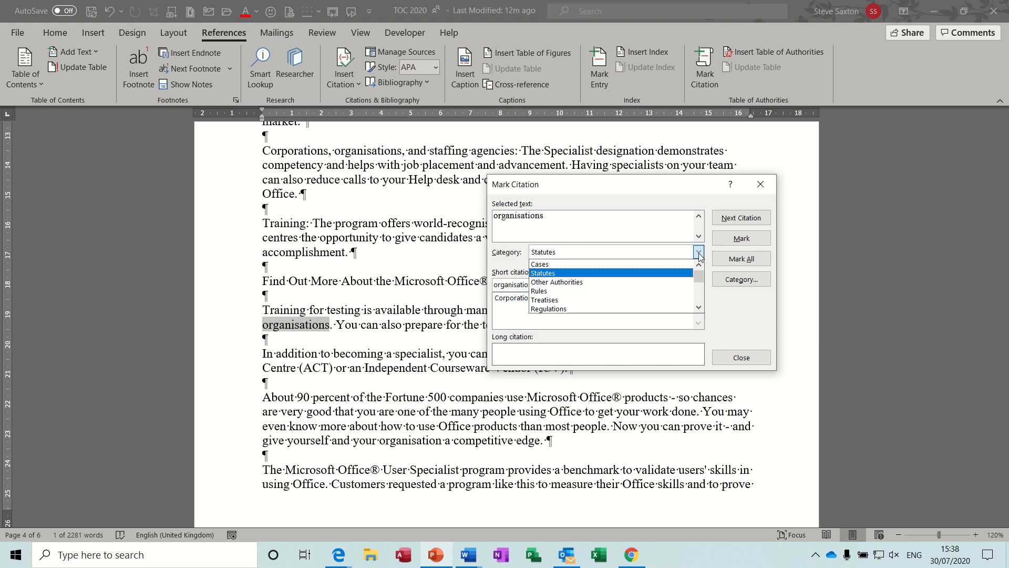
left_click(657, 264)
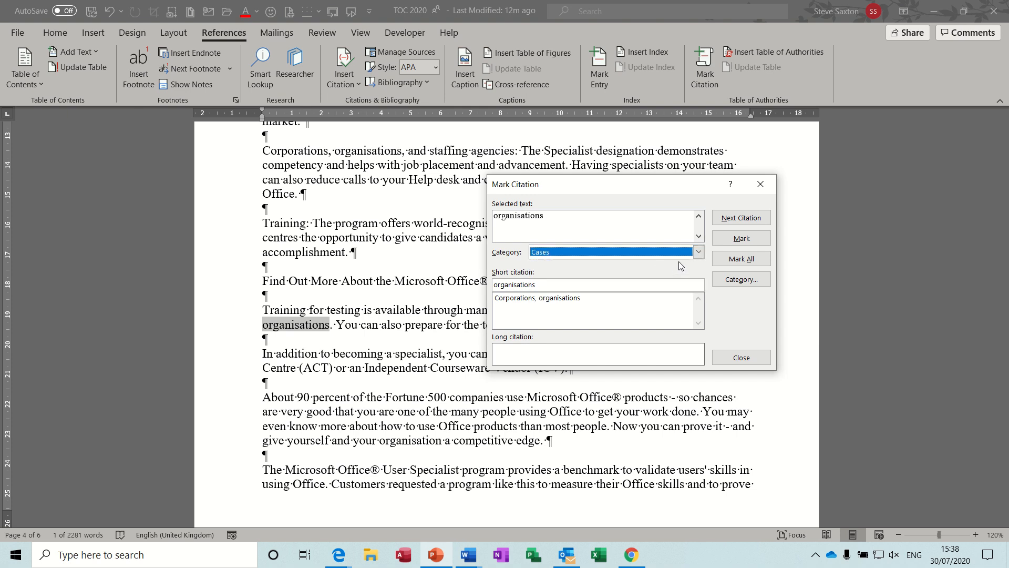
left_click(747, 240)
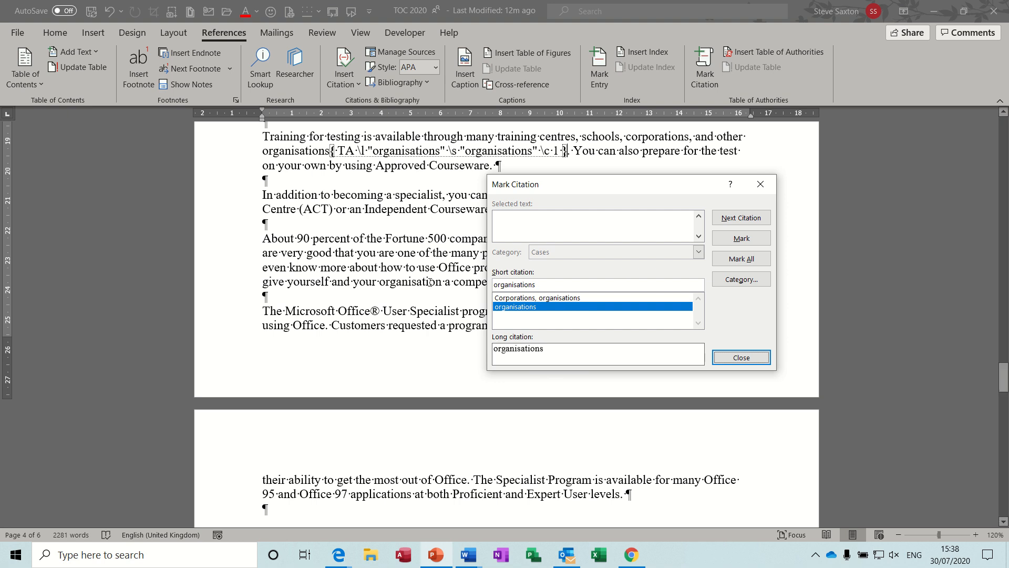
Mark "organisation" in the "About 90 percent" paragraph and "requested" in the following paragraph as Cases citations
double_click(406, 280)
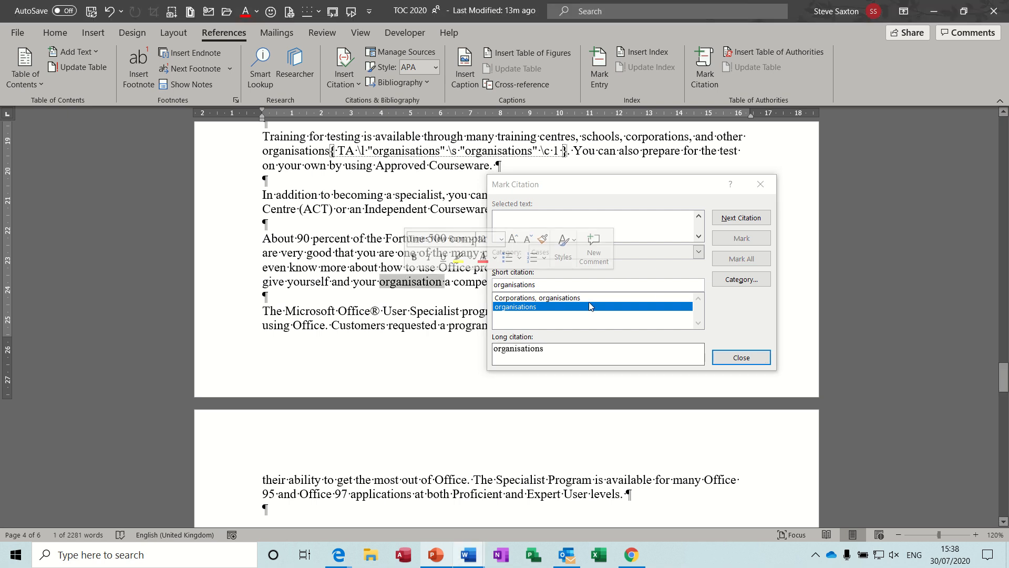
left_click(739, 238)
left_click(739, 240)
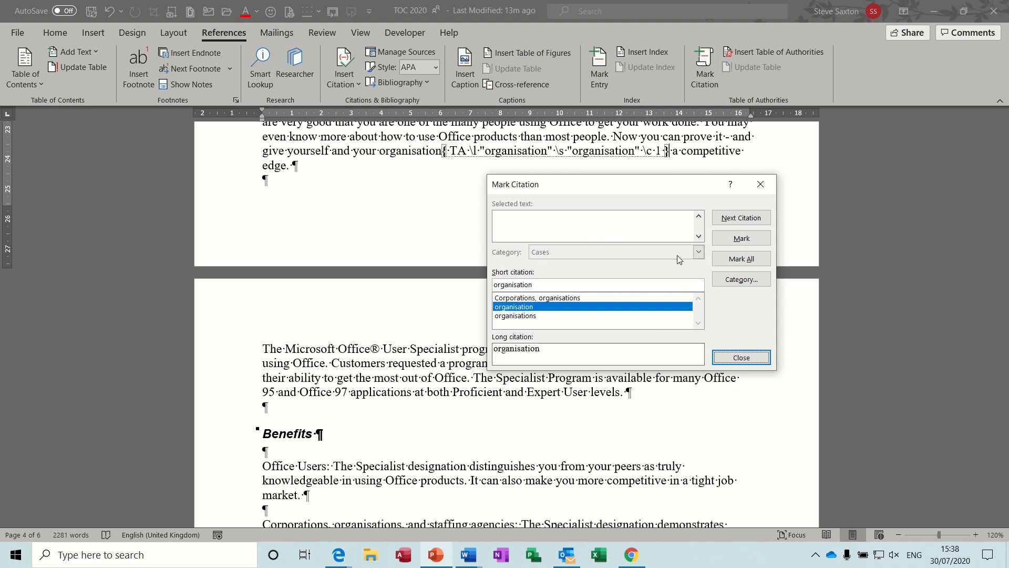
left_click(416, 157)
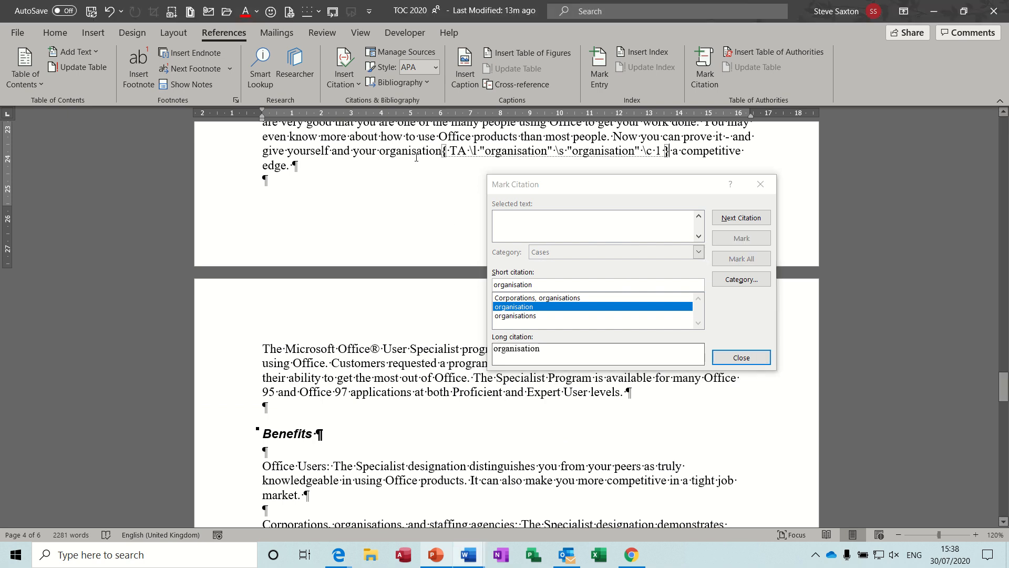
double_click(406, 362)
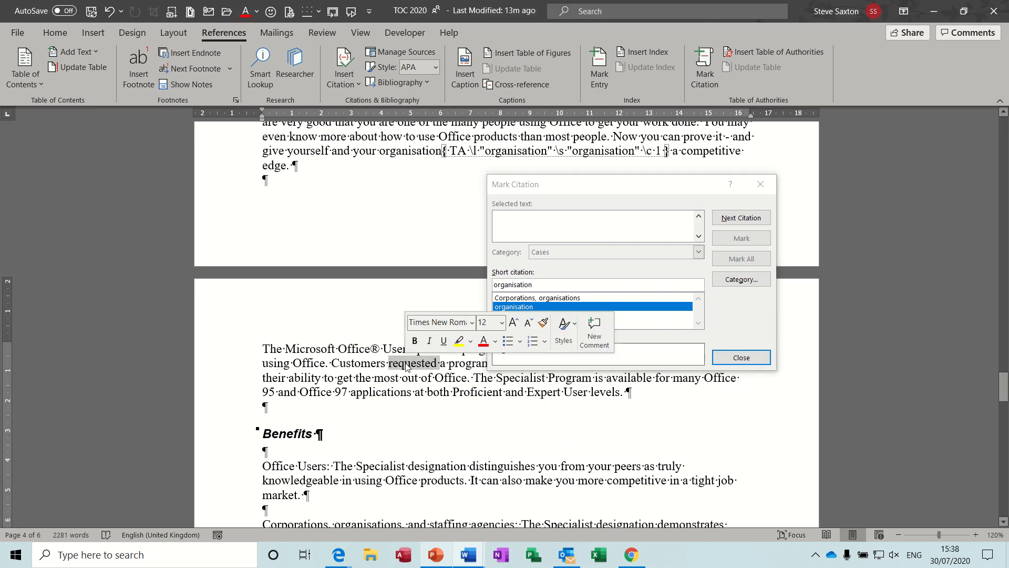
left_click(728, 237)
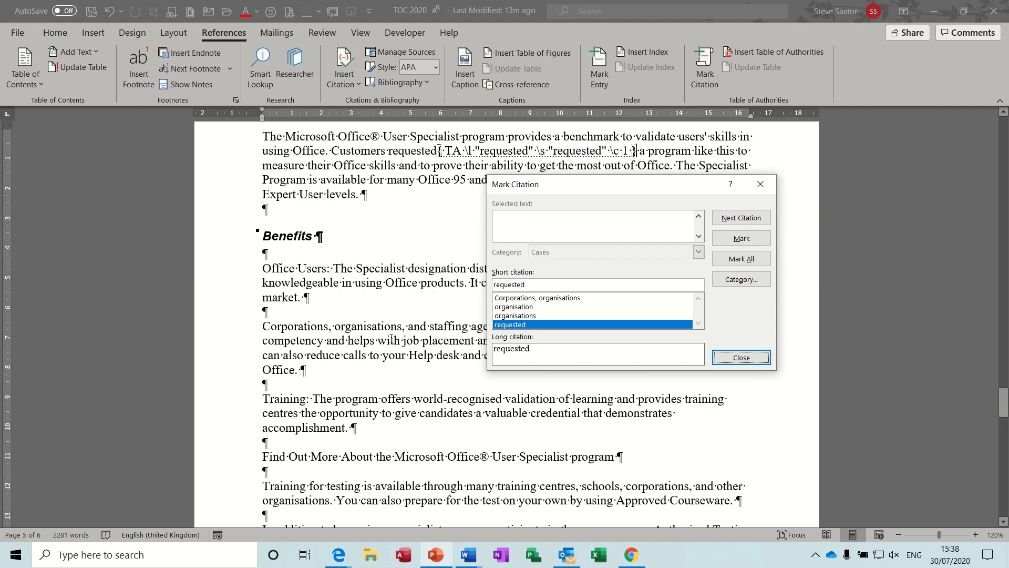
Mark "organisations" in the "Corporations, organisations" paragraph under the next Benefits heading as a Cases citation and finish marking
double_click(389, 342)
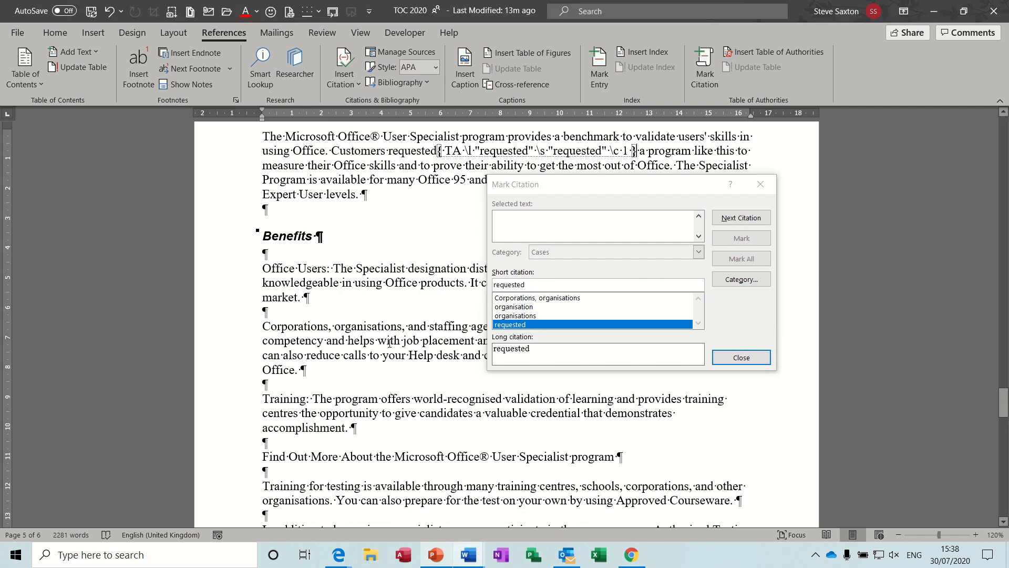
left_click(349, 373)
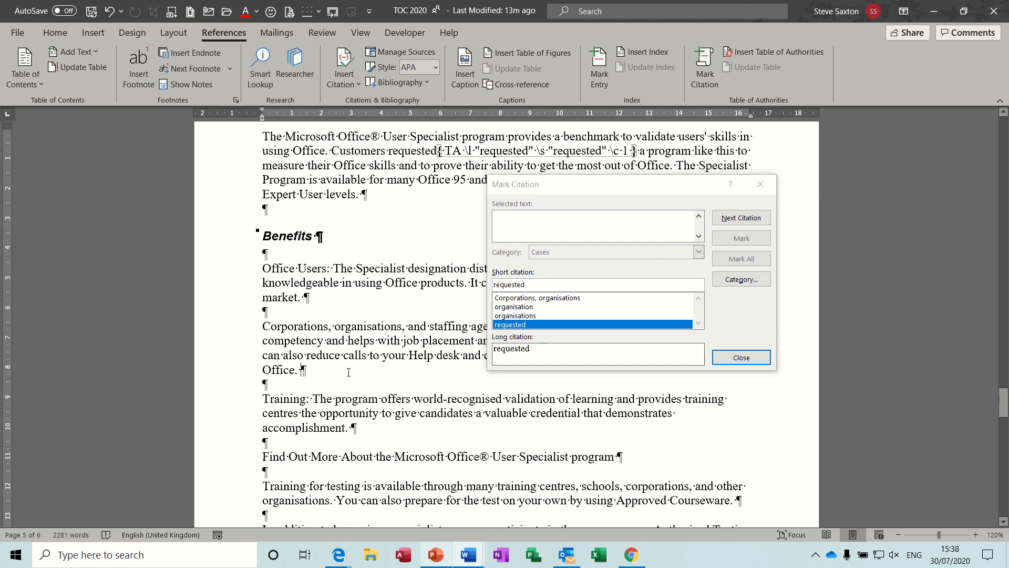
double_click(372, 327)
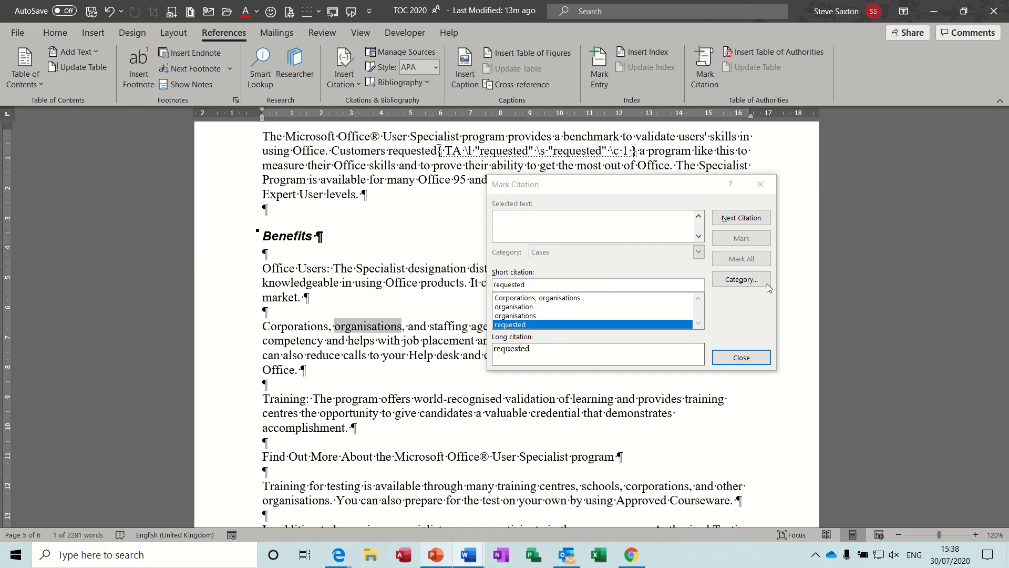
left_click(752, 238)
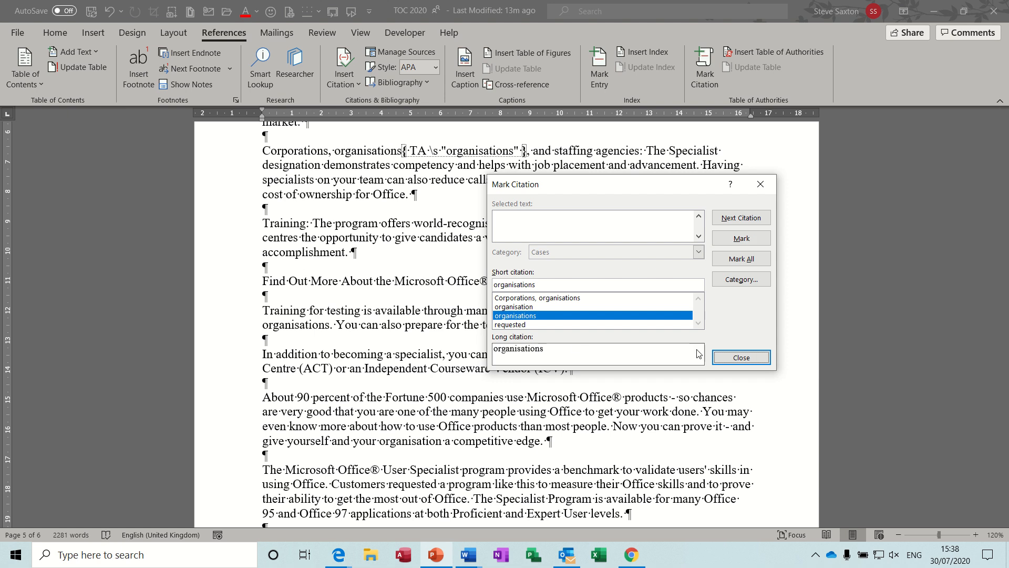
left_click(737, 359)
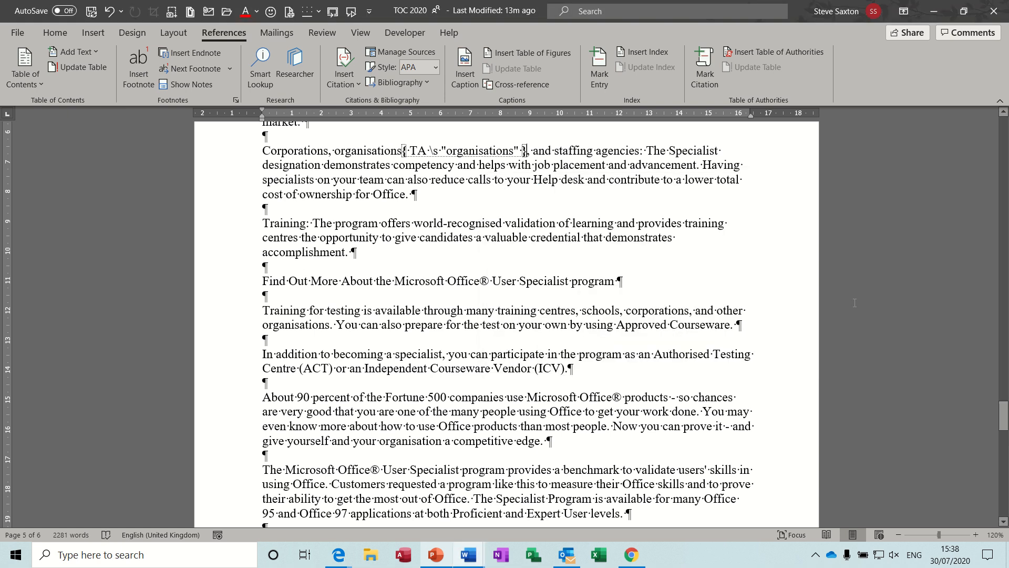
Insert a table of authorities covering all categories on a new line at the end of the document
left_click_drag(1003, 412, 1004, 503)
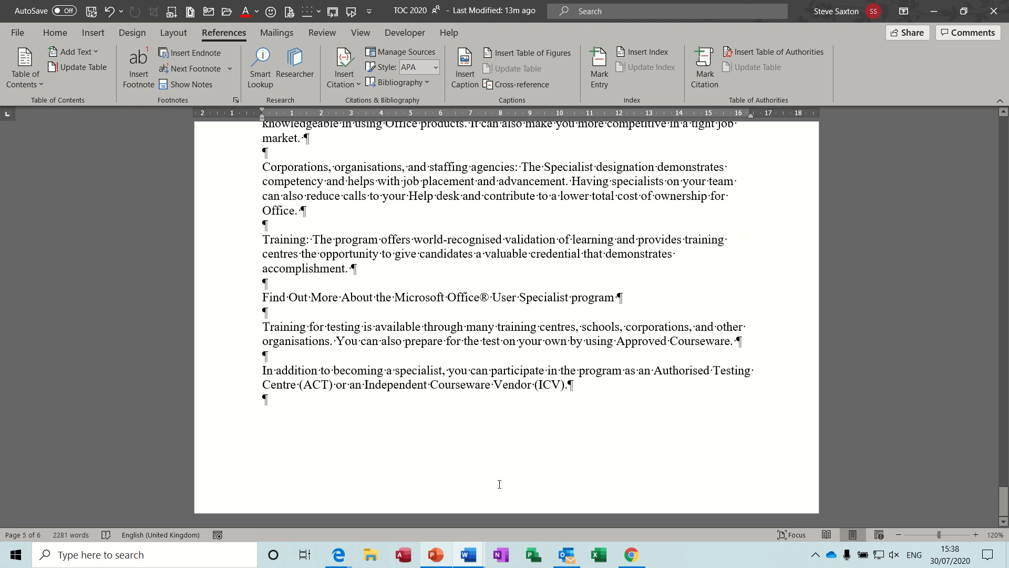
left_click(426, 444)
key("Return")
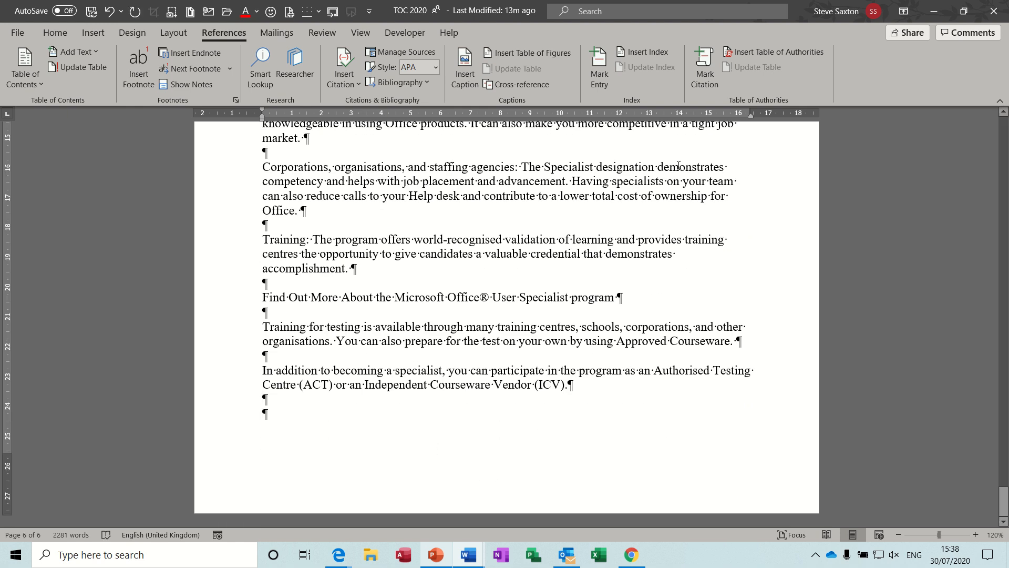
left_click(787, 55)
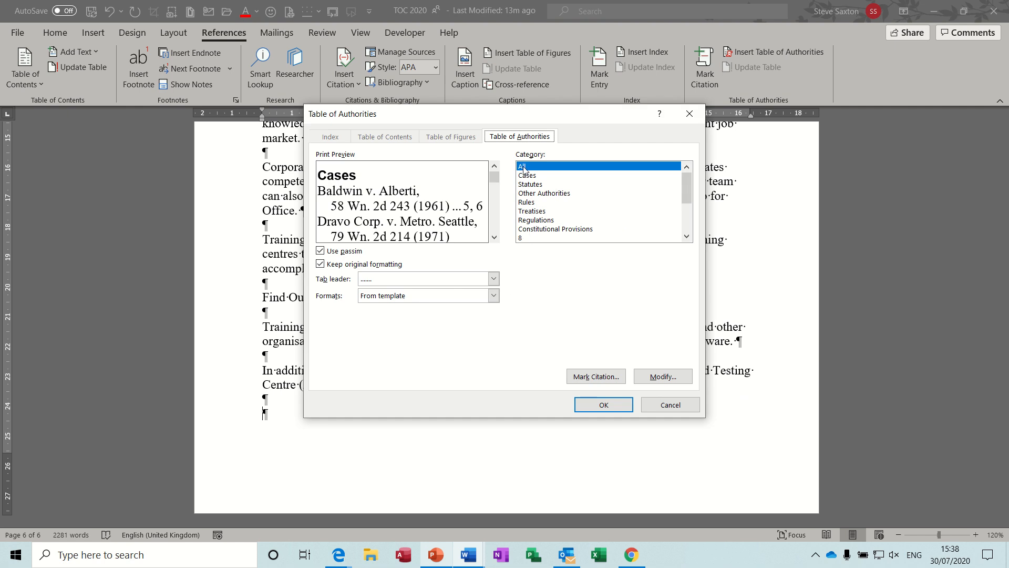
left_click(592, 408)
Add two empty paragraphs above the table of authorities
left_click(354, 240)
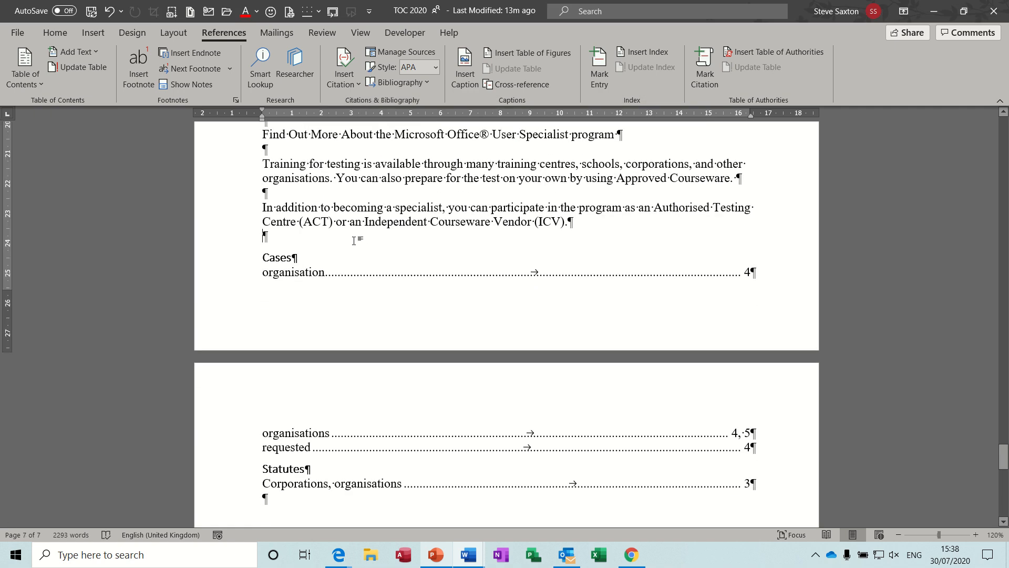
key("Return")
key("Return")
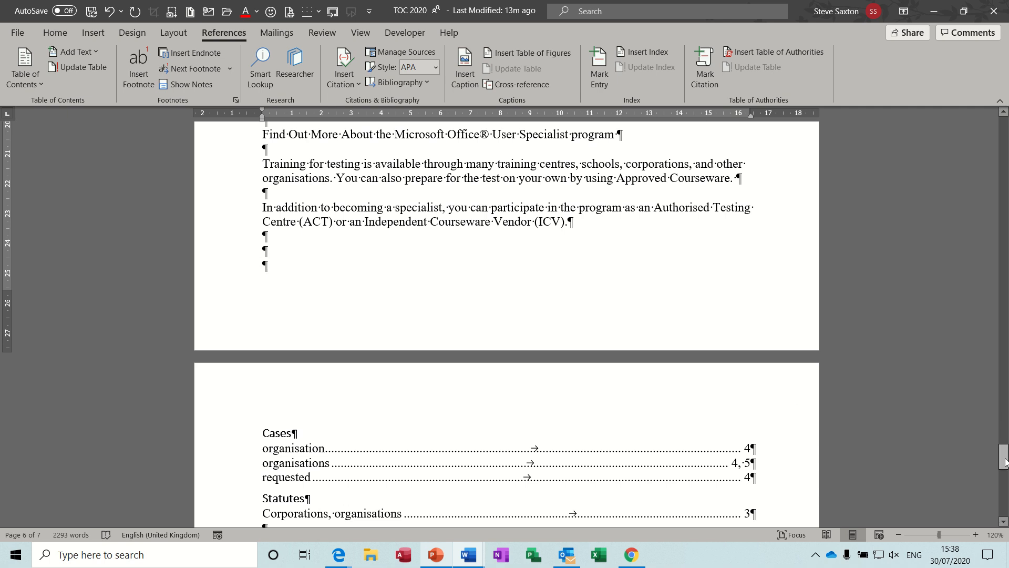
Add an empty paragraph below the table of authorities and hide the formatting marks
left_click_drag(1005, 462, 1004, 480)
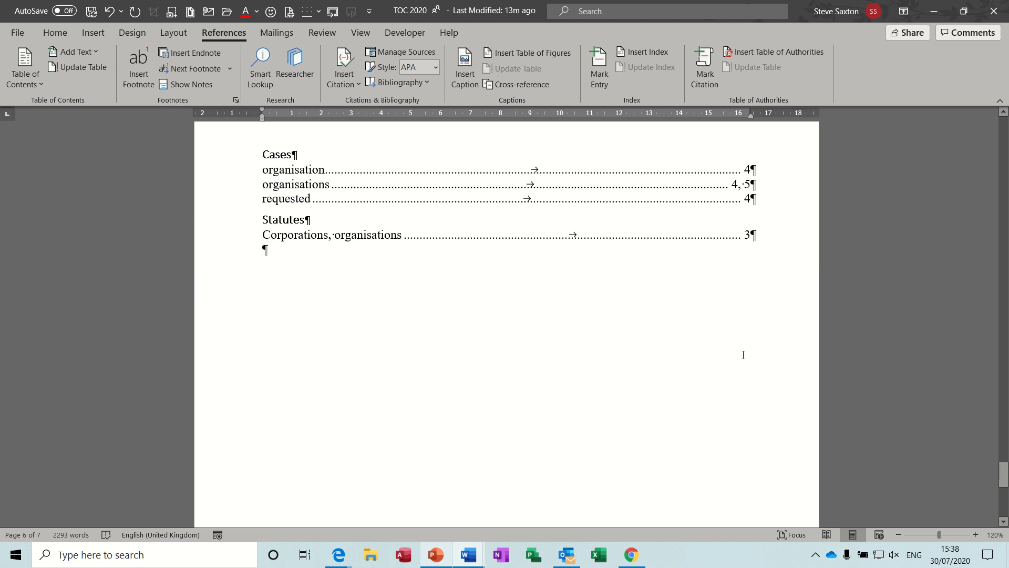
left_click(695, 290)
key("Return")
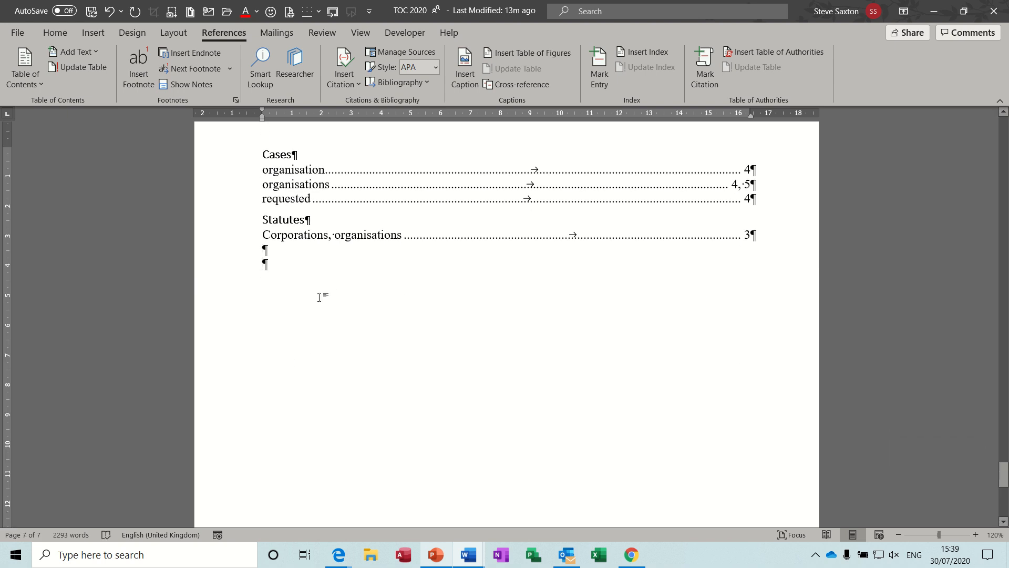
left_click(62, 35)
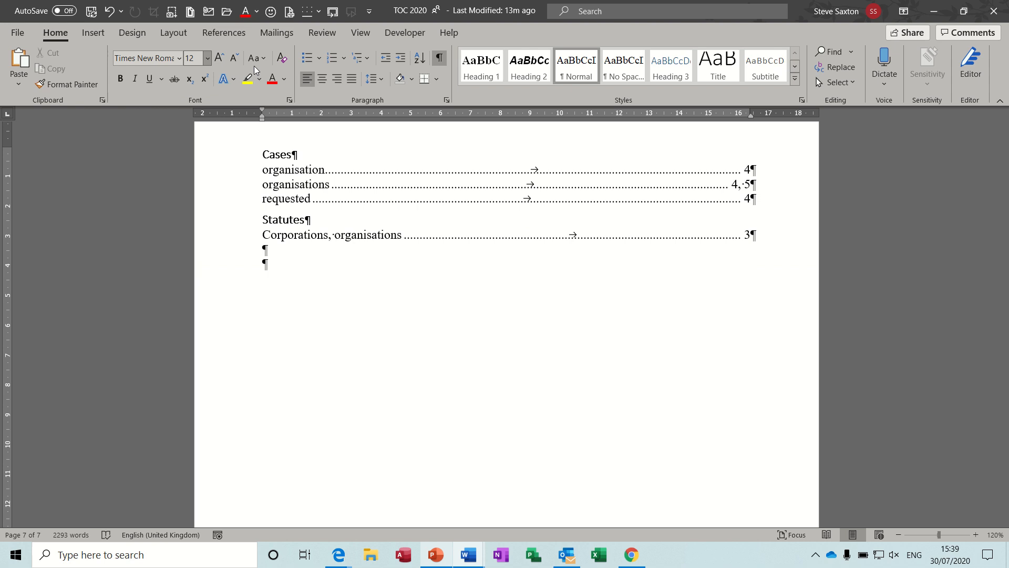
left_click(439, 57)
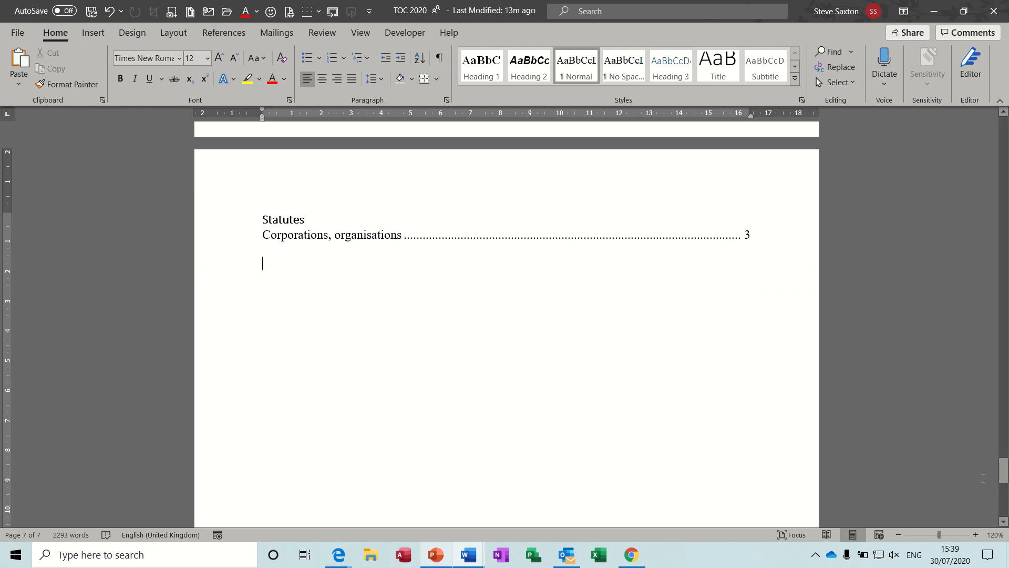
Mark "program" in the "In addition to becoming a specialist" paragraph as a Rules citation and finish marking
mouse_move(1004, 472)
left_mouse_down()
mouse_move(1005, 444)
mouse_move(1005, 461)
left_mouse_up()
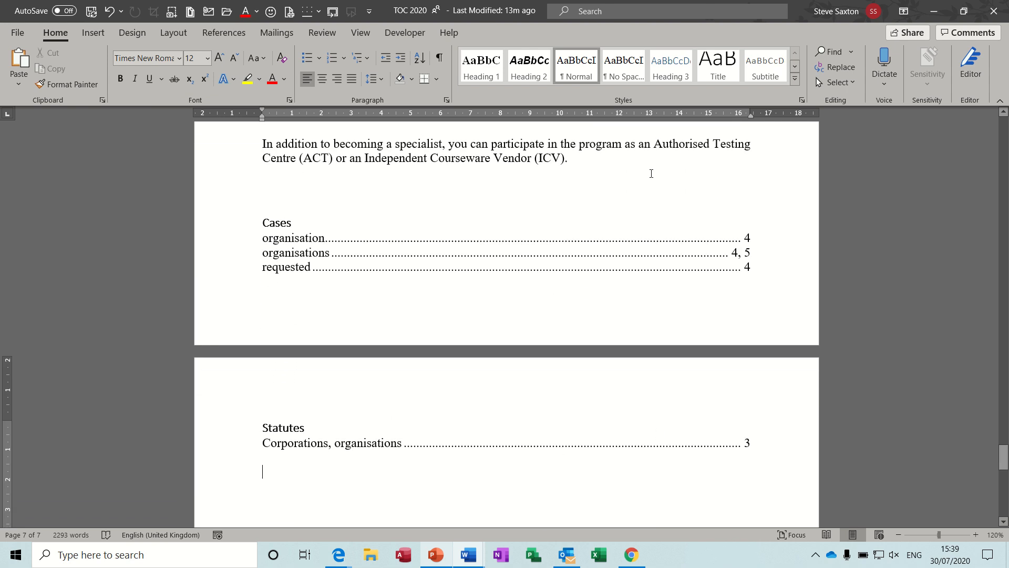
left_click(232, 37)
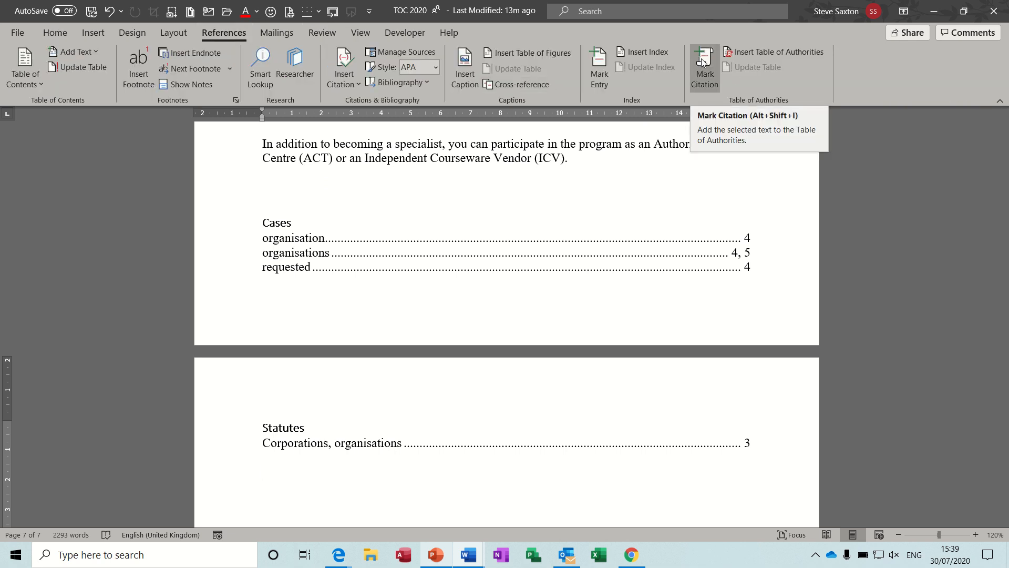
double_click(592, 145)
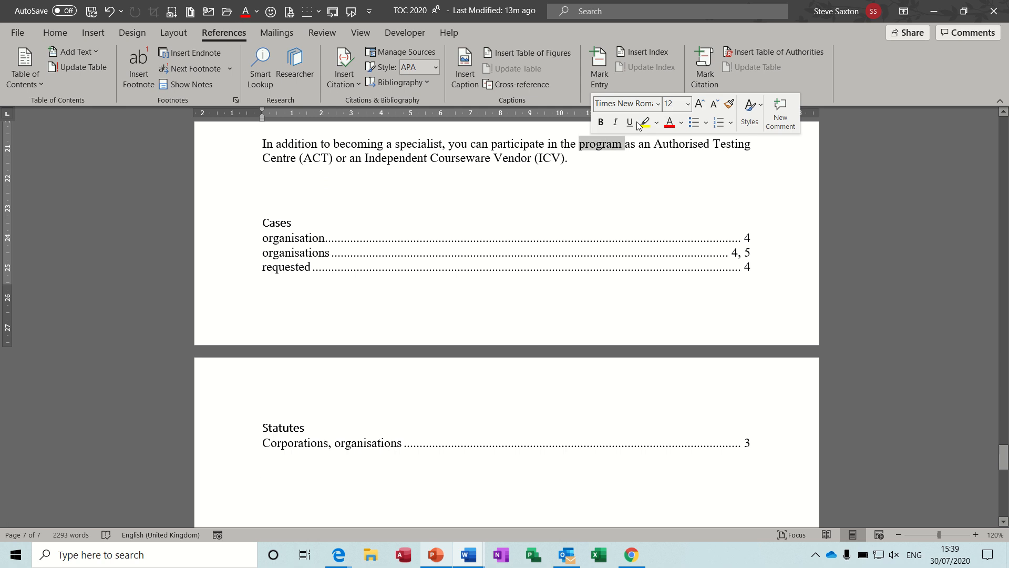
left_click(704, 67)
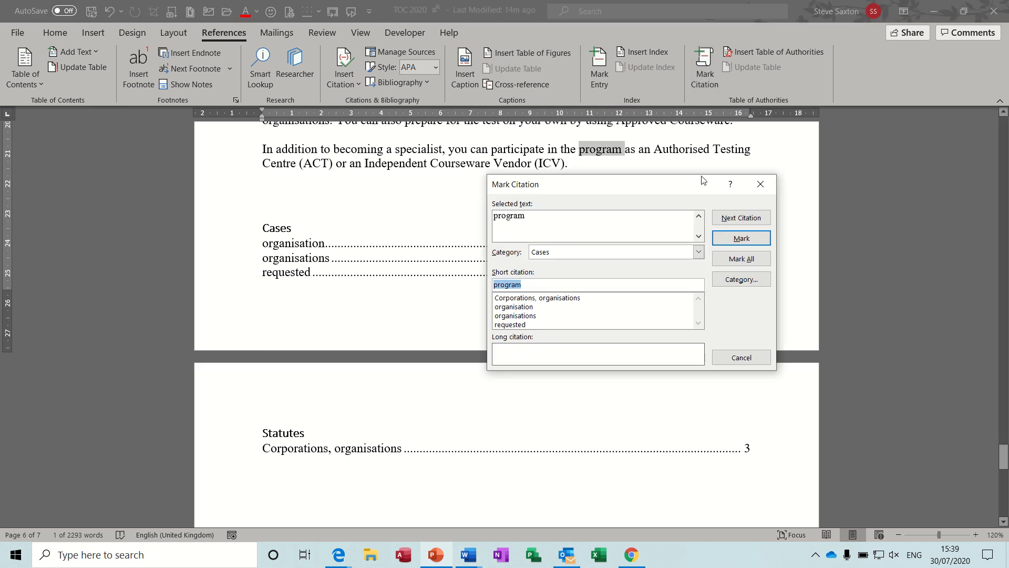
left_click(698, 253)
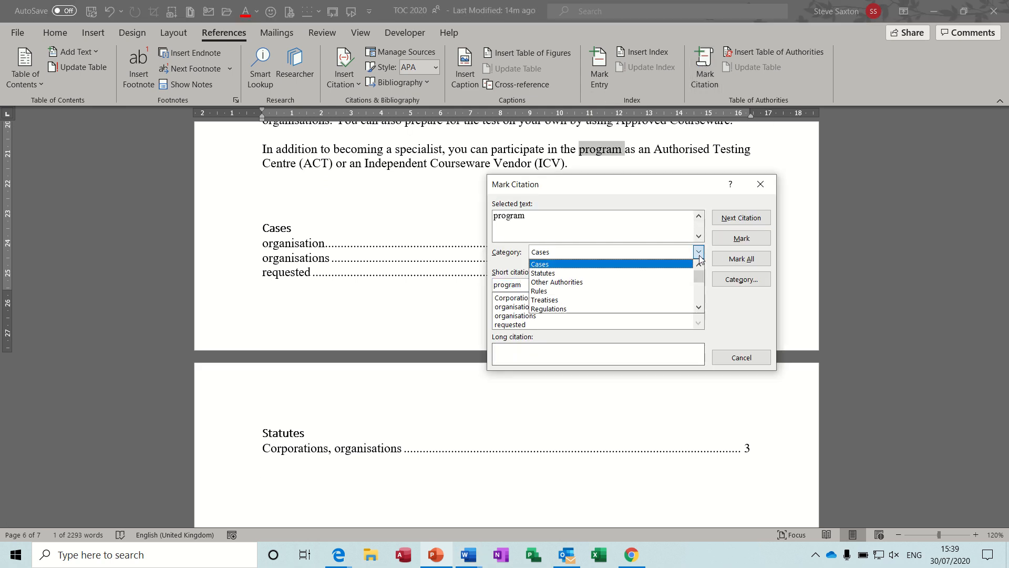
left_click(669, 292)
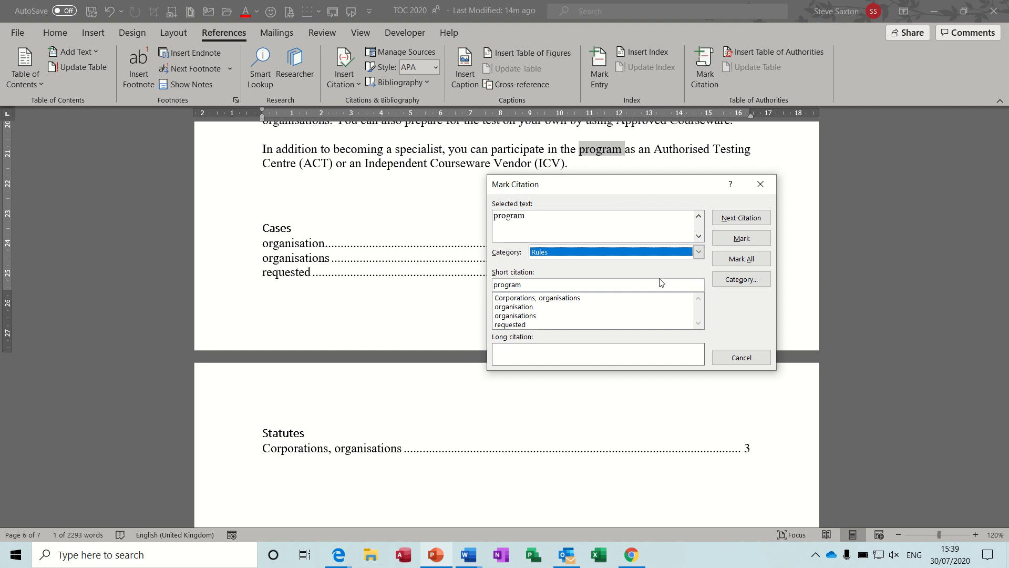
left_click(741, 238)
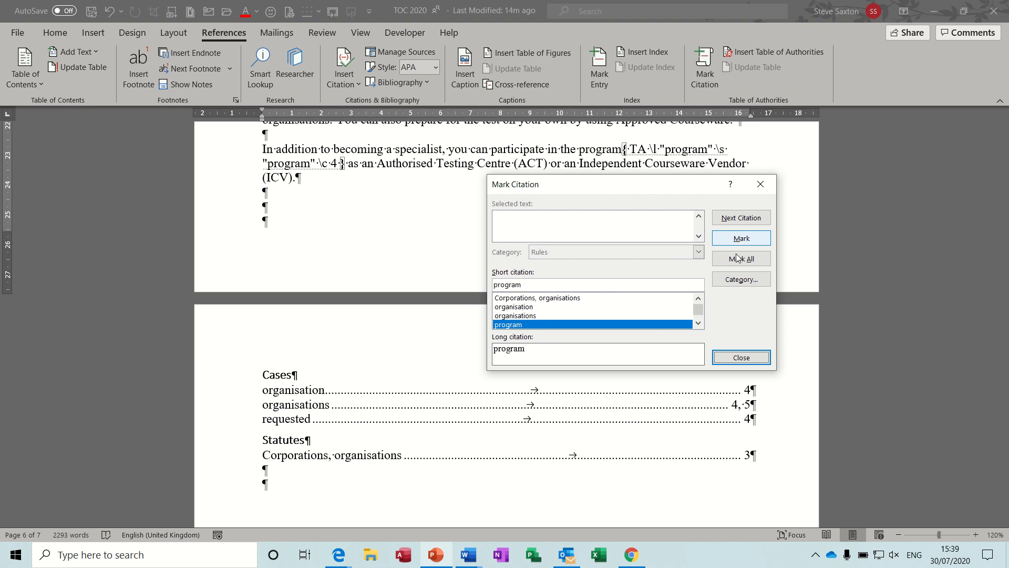
left_click(742, 358)
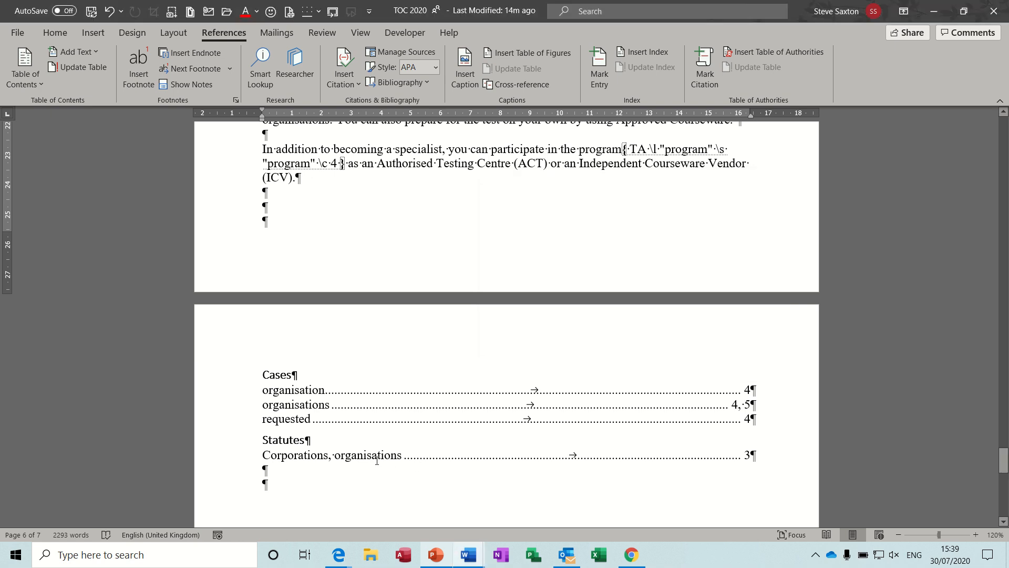
Try to refresh the selected table of authorities by running the table of contents update for the entire table
left_click(377, 453)
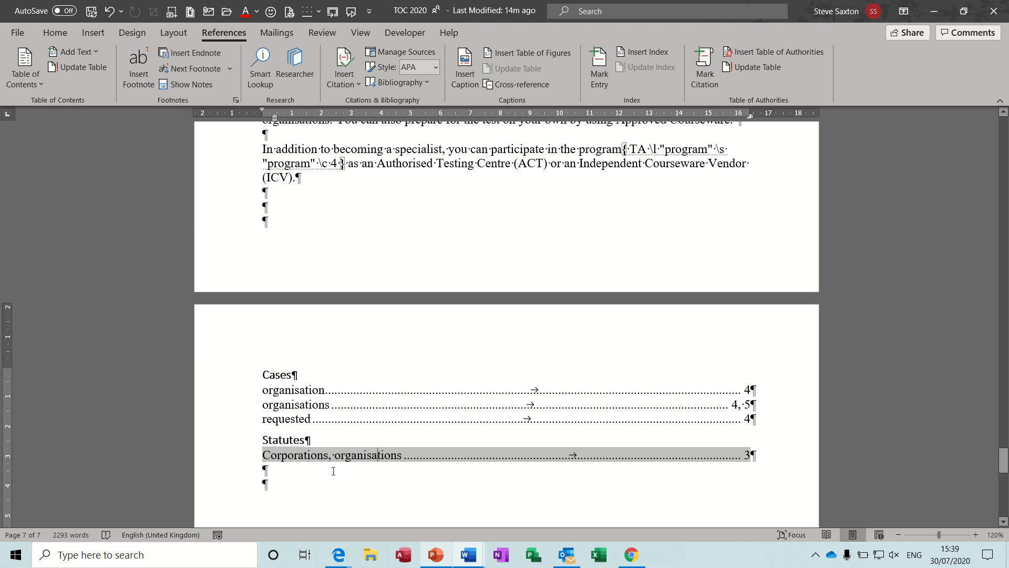
left_click_drag(355, 483, 263, 372)
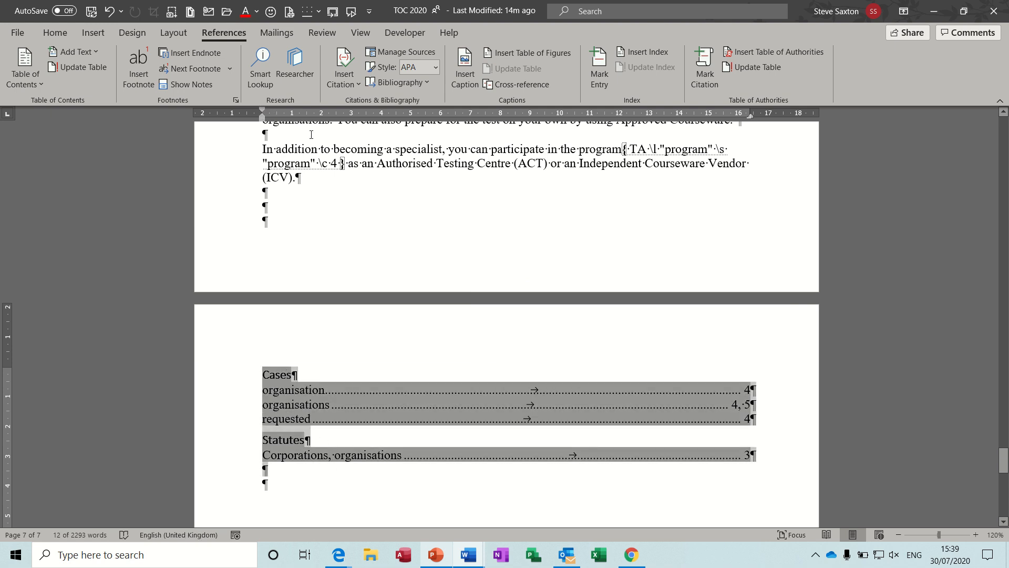
left_click(81, 66)
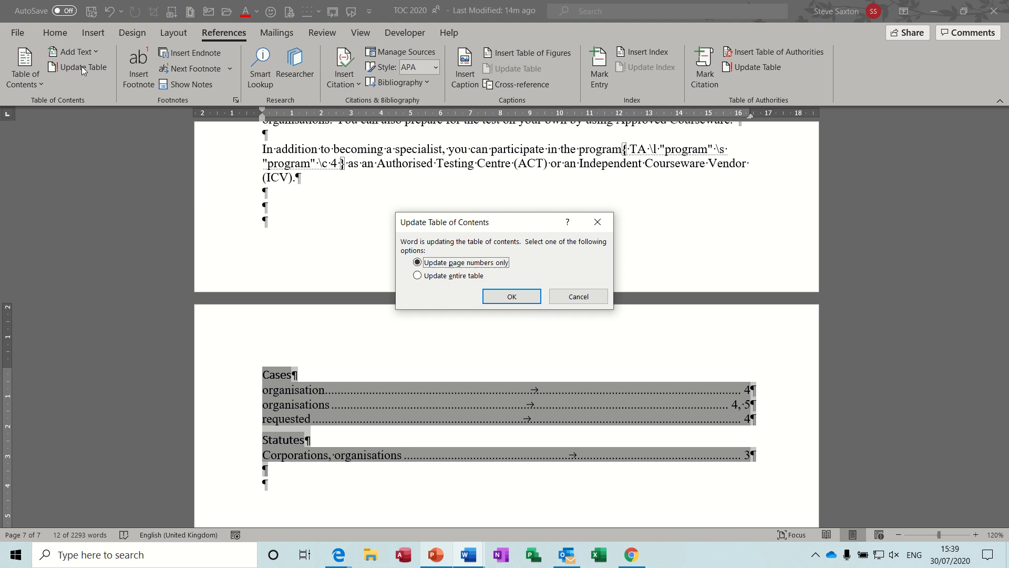
left_click(449, 275)
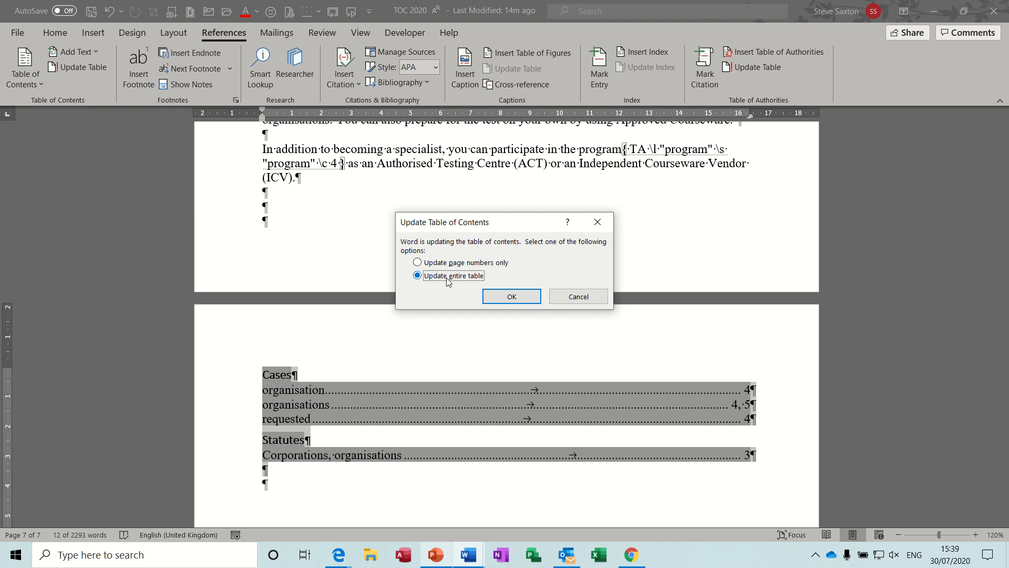
left_click(511, 296)
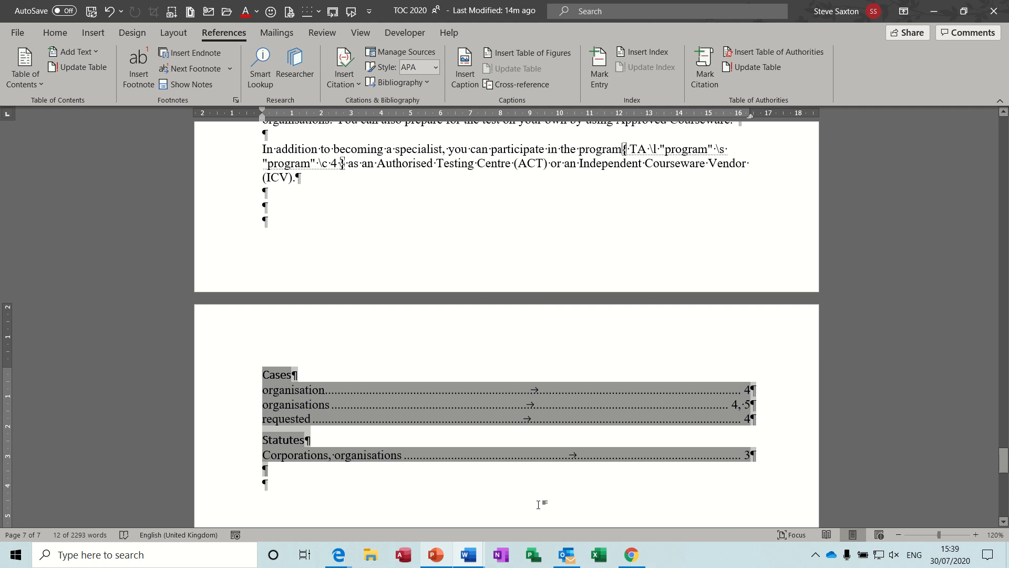
Undo the table of contents update and the Rules citation marking of "program"
key("ctrl+z")
key("ctrl+z")
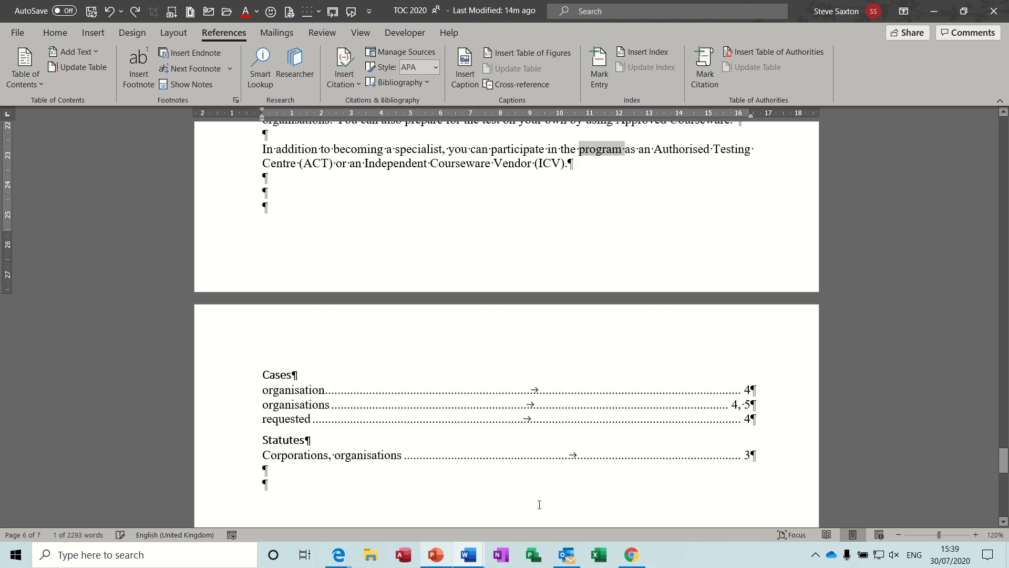